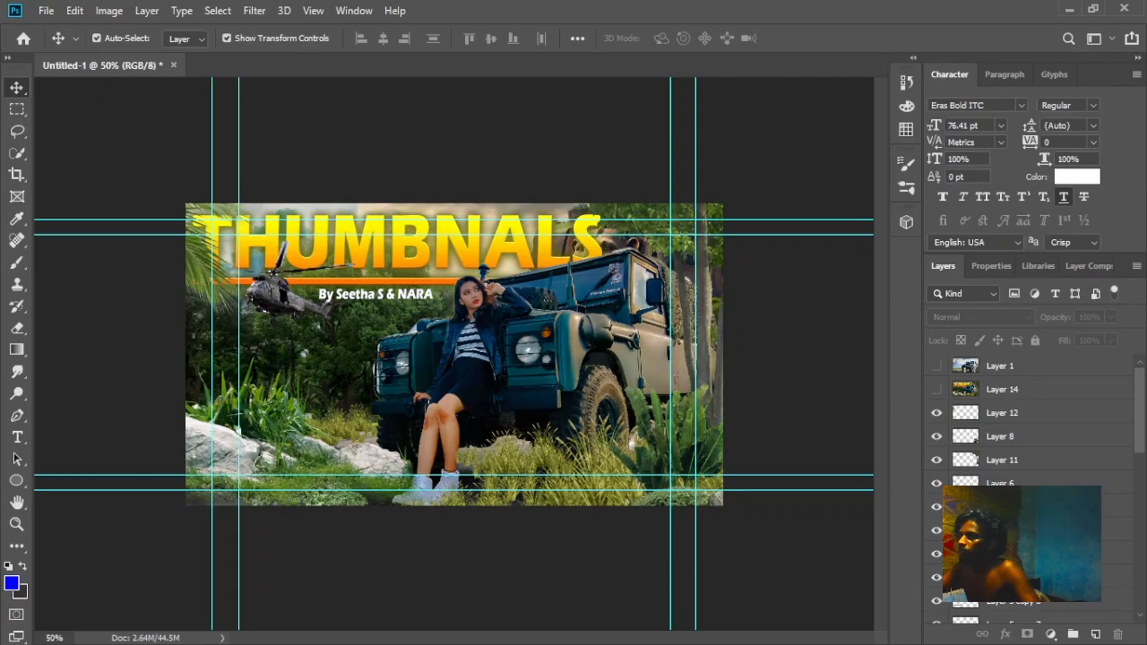
Move the THUMBNALS title down to the lower part of the thumbnail and raise its layer above the woman, jeep and grass
{"action": "left_click", "coordinate": [397, 248]}
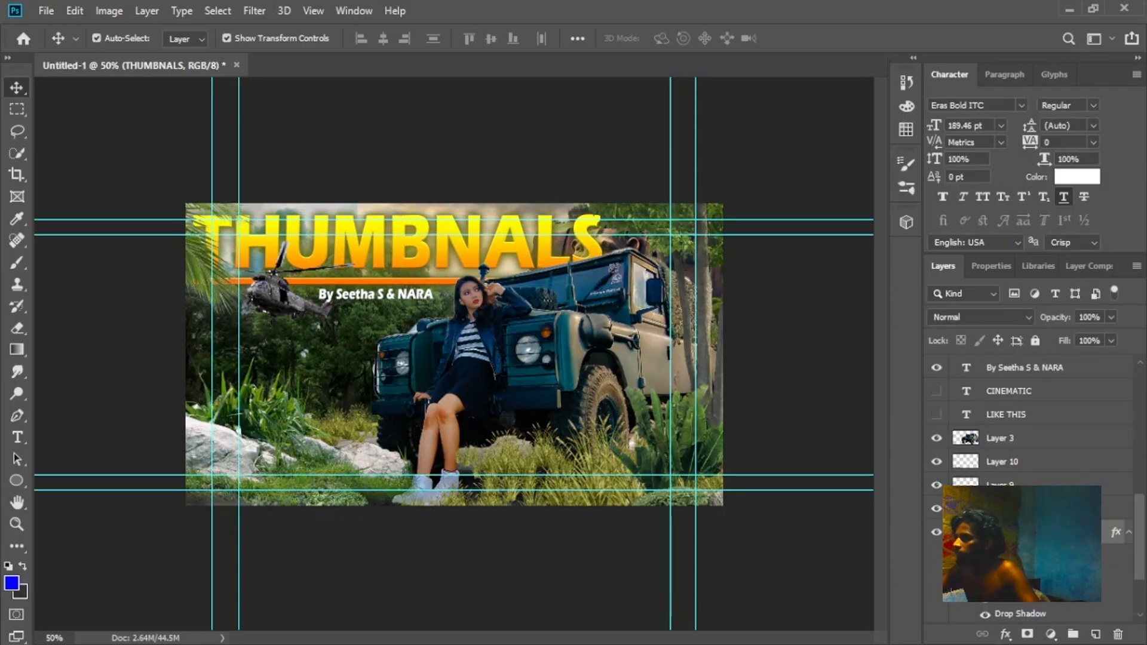
{"action": "left_click_drag", "start_coordinate": [397, 247], "coordinate": [448, 340]}
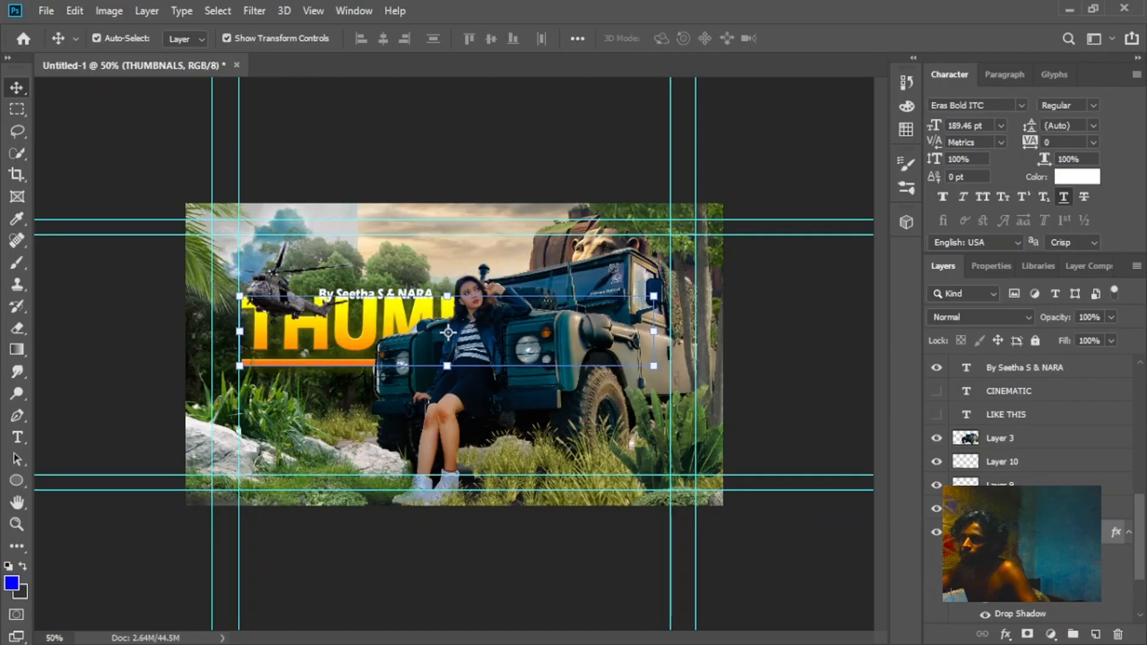
{"action": "left_click_drag", "start_coordinate": [1025, 532], "coordinate": [1026, 427]}
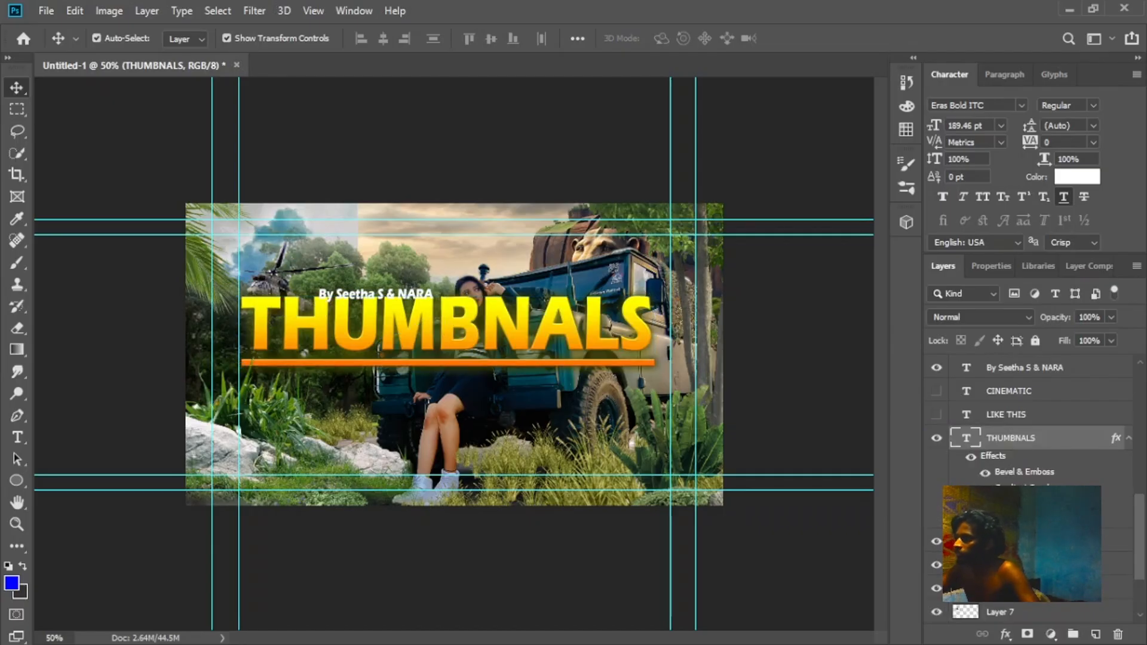
{"action": "left_click_drag", "start_coordinate": [450, 335], "coordinate": [470, 419]}
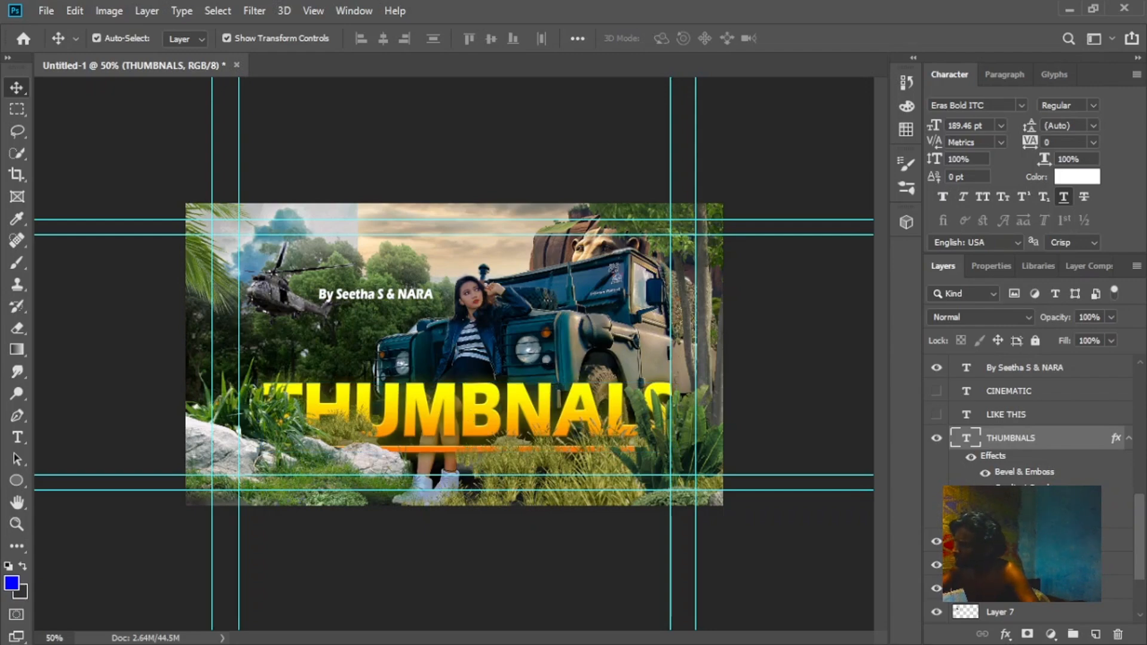
{"action": "left_click_drag", "start_coordinate": [1011, 438], "coordinate": [1011, 401]}
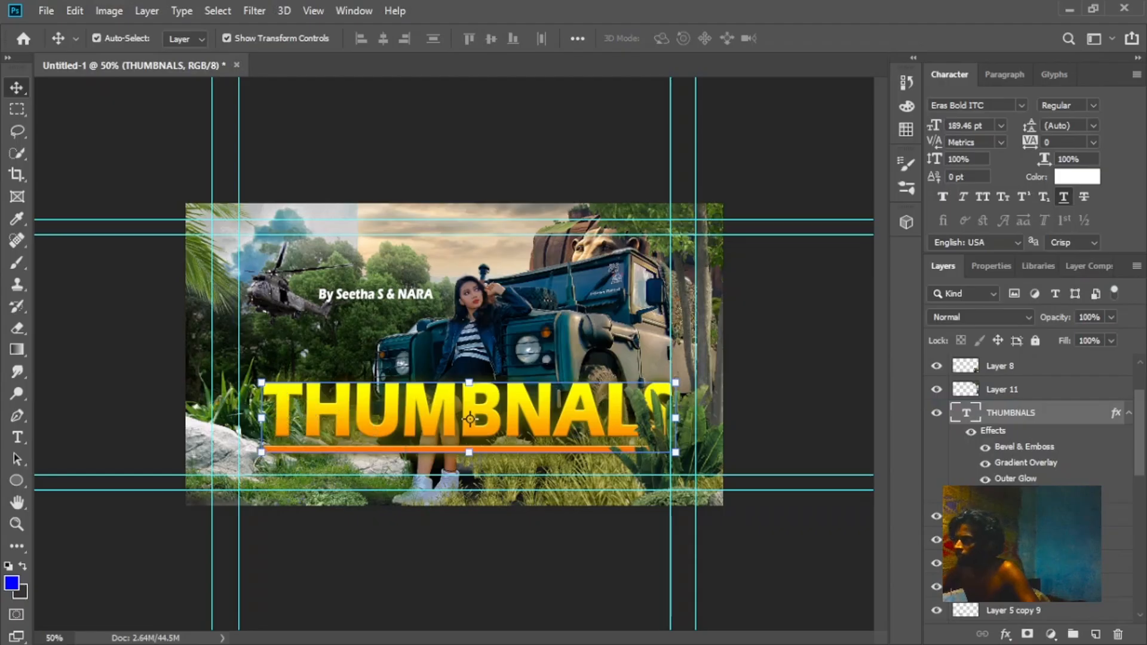
{"action": "mouse_move", "coordinate": [471, 420]}
{"action": "left_mouse_down"}
{"action": "mouse_move", "coordinate": [470, 446]}
{"action": "mouse_move", "coordinate": [464, 425]}
{"action": "left_mouse_up"}
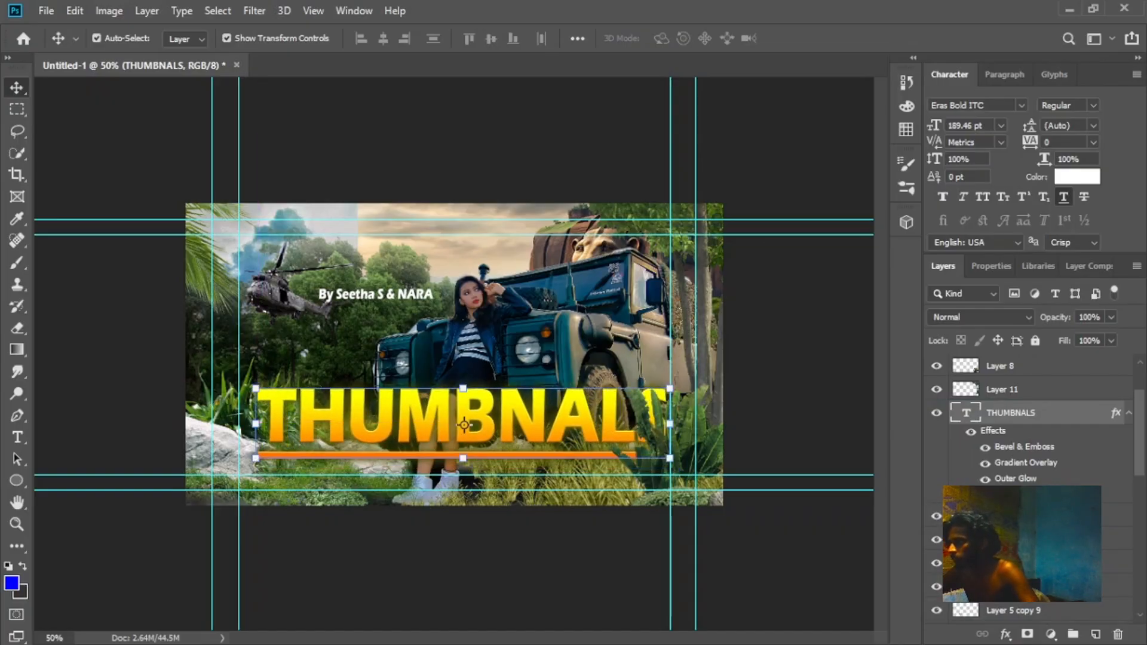
Place the byline just below the title's underline and bring its layer in front of the grass
{"action": "left_click_drag", "start_coordinate": [375, 294], "coordinate": [448, 468]}
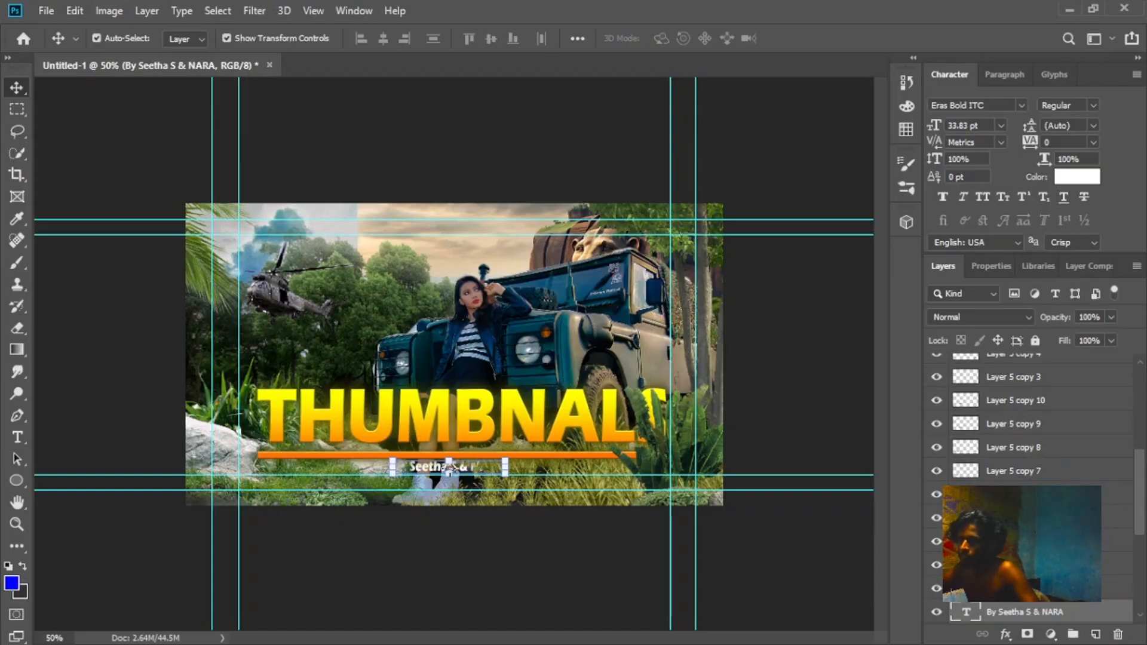
{"action": "left_click_drag", "start_coordinate": [1024, 611], "coordinate": [1024, 401]}
{"action": "left_click", "coordinate": [776, 418]}
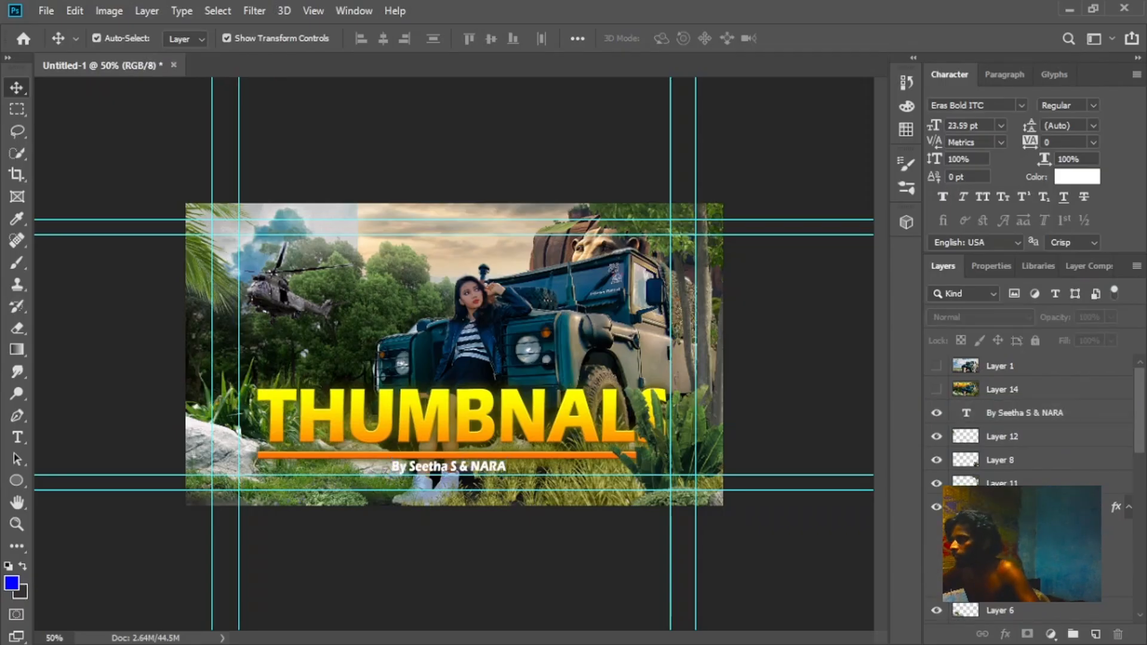
Nudge the foreground plant away from the title's last letter and scale the THUMBNALS title to 113.49%
{"action": "left_click_drag", "start_coordinate": [681, 436], "coordinate": [693, 452]}
{"action": "left_click", "coordinate": [621, 421]}
{"action": "key", "text": "ctrl+t"}
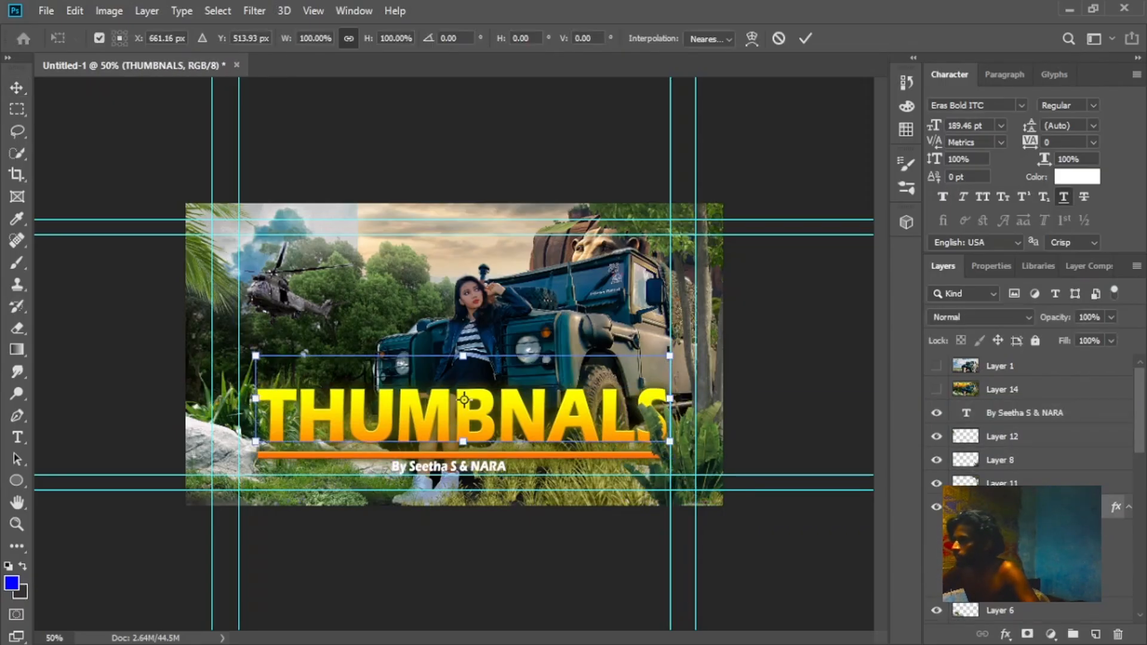
{"action": "left_click_drag", "start_coordinate": [622, 421], "coordinate": [621, 410]}
{"action": "mouse_move", "coordinate": [670, 363]}
{"action": "left_mouse_down"}
{"action": "mouse_move", "coordinate": [705, 356]}
{"action": "mouse_move", "coordinate": [690, 359]}
{"action": "left_mouse_up"}
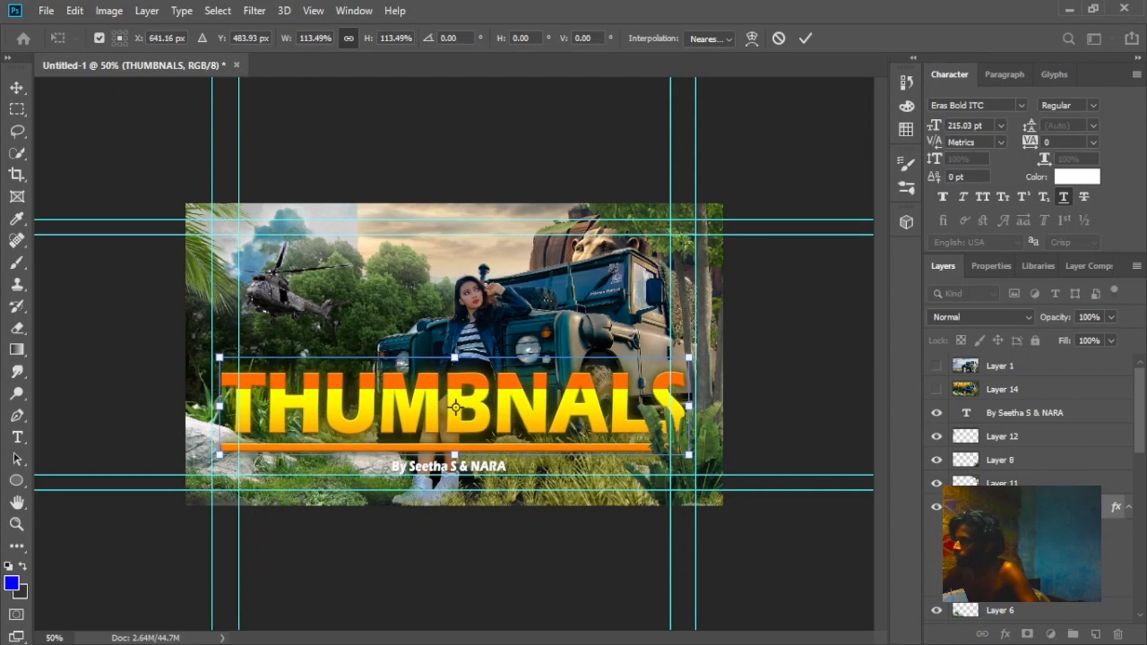
{"action": "left_click_drag", "start_coordinate": [518, 412], "coordinate": [520, 415]}
{"action": "key", "text": "Return"}
{"action": "left_click", "coordinate": [776, 419]}
Enlarge the byline and keep it centred beneath the title's underline
{"action": "left_click", "coordinate": [448, 467]}
{"action": "left_click_drag", "start_coordinate": [505, 474], "coordinate": [550, 480]}
{"action": "left_click_drag", "start_coordinate": [472, 470], "coordinate": [459, 466]}
{"action": "key", "text": "Return"}
Fit the lion rock behind the jeep: scale it to 76.53%, then enlarge it to 102.87% with a 3.14° rotation
{"action": "left_click_drag", "start_coordinate": [597, 245], "coordinate": [510, 258]}
{"action": "left_click_drag", "start_coordinate": [509, 258], "coordinate": [507, 249]}
{"action": "left_click_drag", "start_coordinate": [479, 174], "coordinate": [478, 231]}
{"action": "left_click_drag", "start_coordinate": [480, 324], "coordinate": [478, 292]}
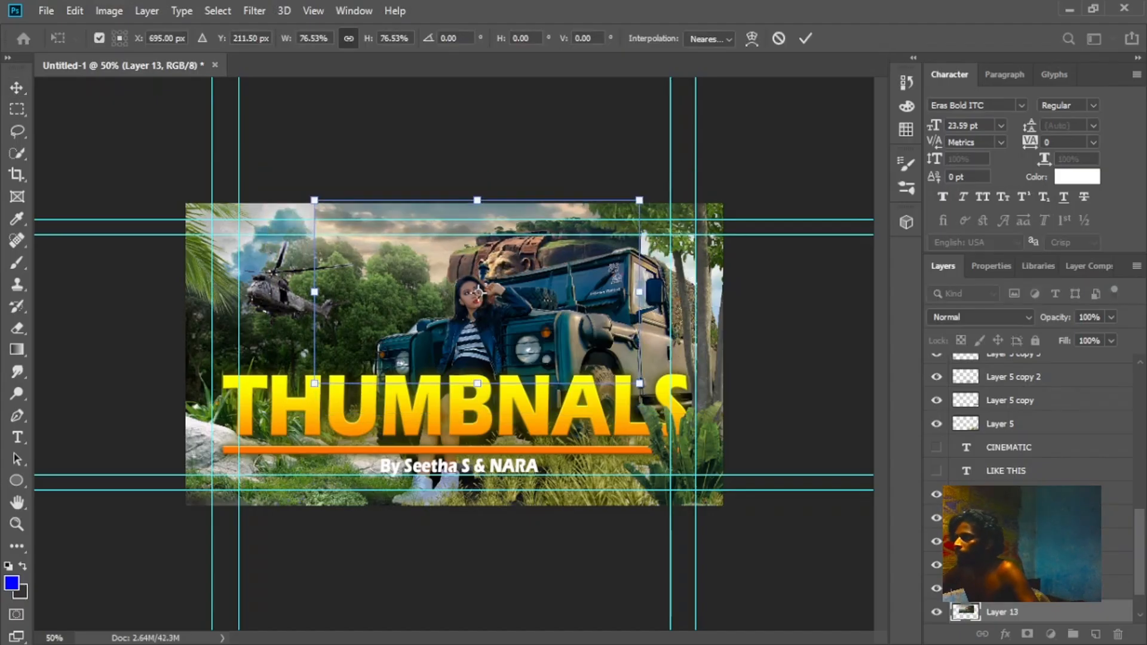
{"action": "key", "text": "Return"}
{"action": "left_click_drag", "start_coordinate": [651, 193], "coordinate": [657, 202]}
{"action": "left_click_drag", "start_coordinate": [481, 199], "coordinate": [482, 195]}
{"action": "key", "text": "Return"}
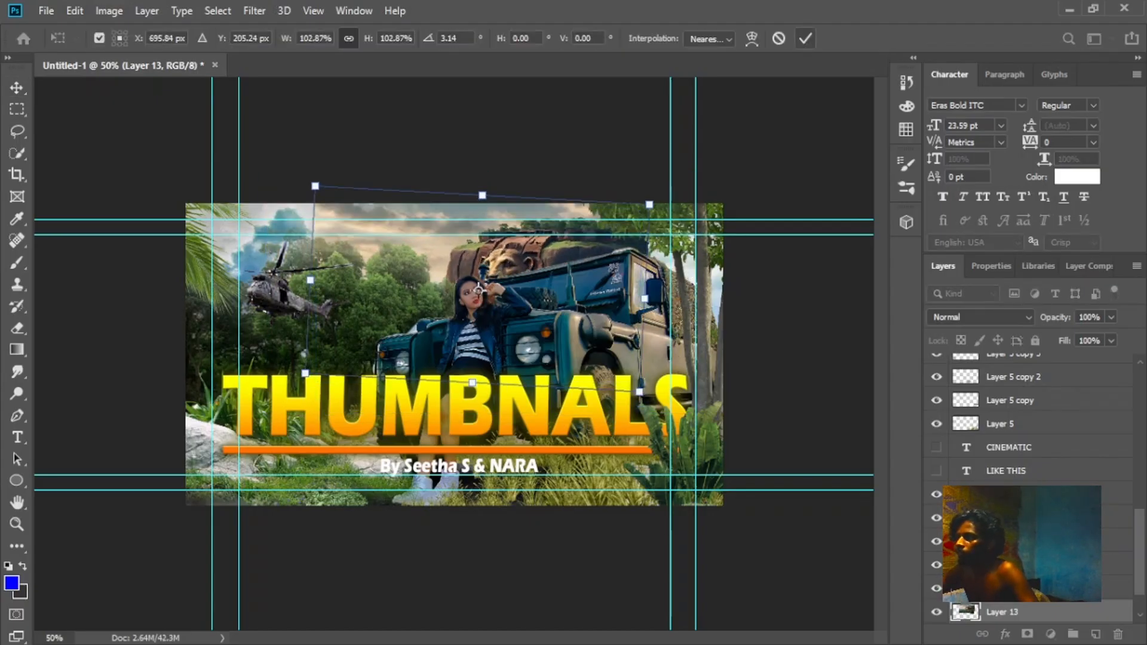
Shrink the jeep and woman and move them to the thumbnail's left side, then shift the lion rock to the right side
{"action": "key", "text": "e"}
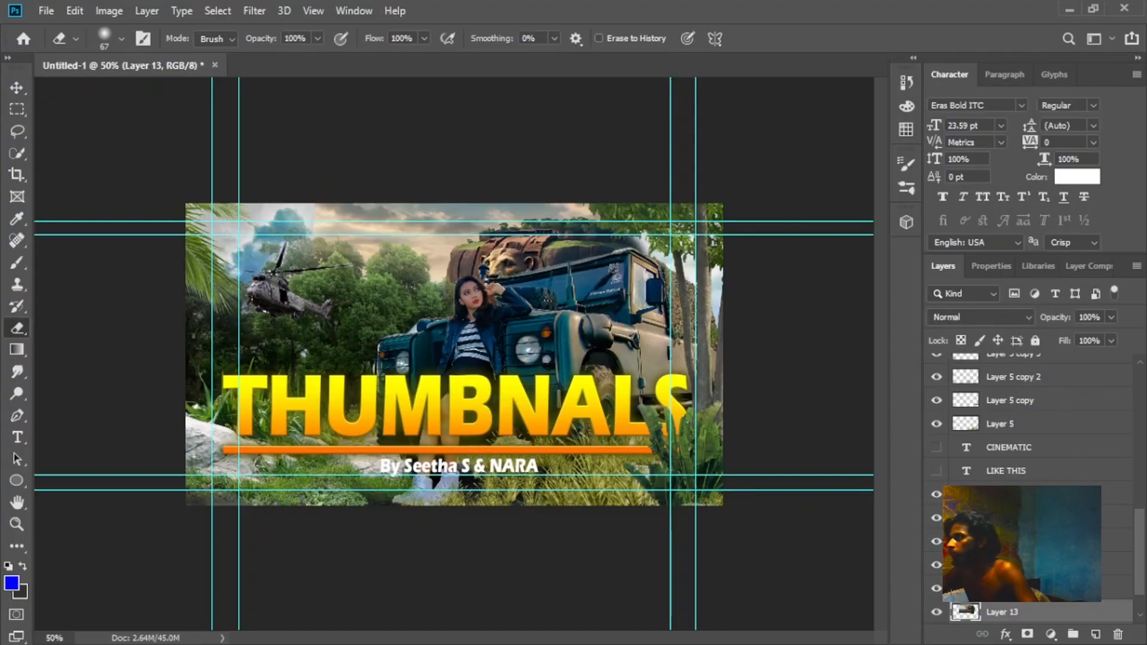
{"action": "key", "text": "v"}
{"action": "left_click", "coordinate": [548, 376]}
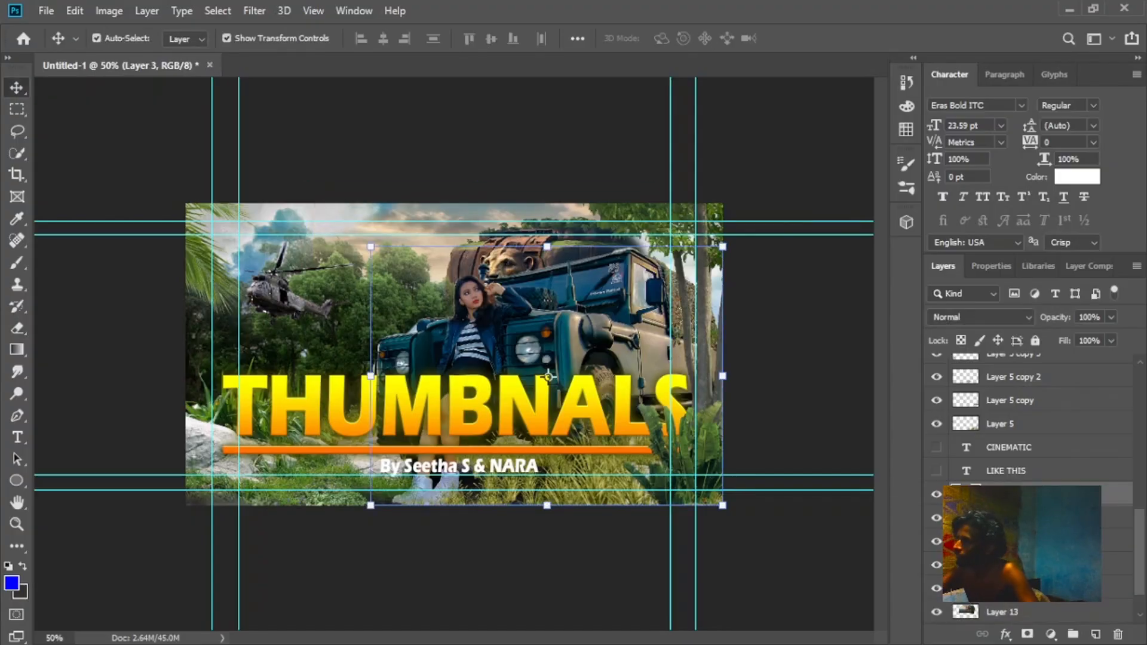
{"action": "left_click_drag", "start_coordinate": [547, 246], "coordinate": [546, 320]}
{"action": "left_click_drag", "start_coordinate": [537, 359], "coordinate": [319, 327]}
{"action": "left_click_drag", "start_coordinate": [463, 280], "coordinate": [481, 309]}
{"action": "left_click_drag", "start_coordinate": [345, 289], "coordinate": [334, 317]}
{"action": "left_click", "coordinate": [805, 38]}
{"action": "left_click_drag", "start_coordinate": [525, 281], "coordinate": [623, 288]}
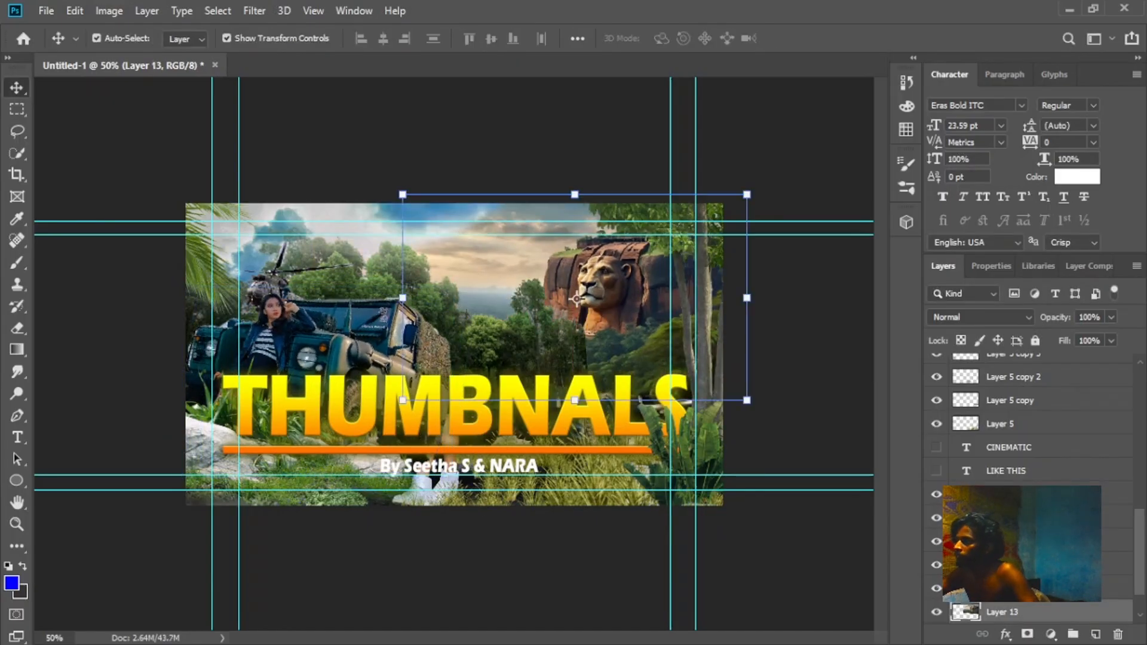
{"action": "left_click", "coordinate": [798, 358]}
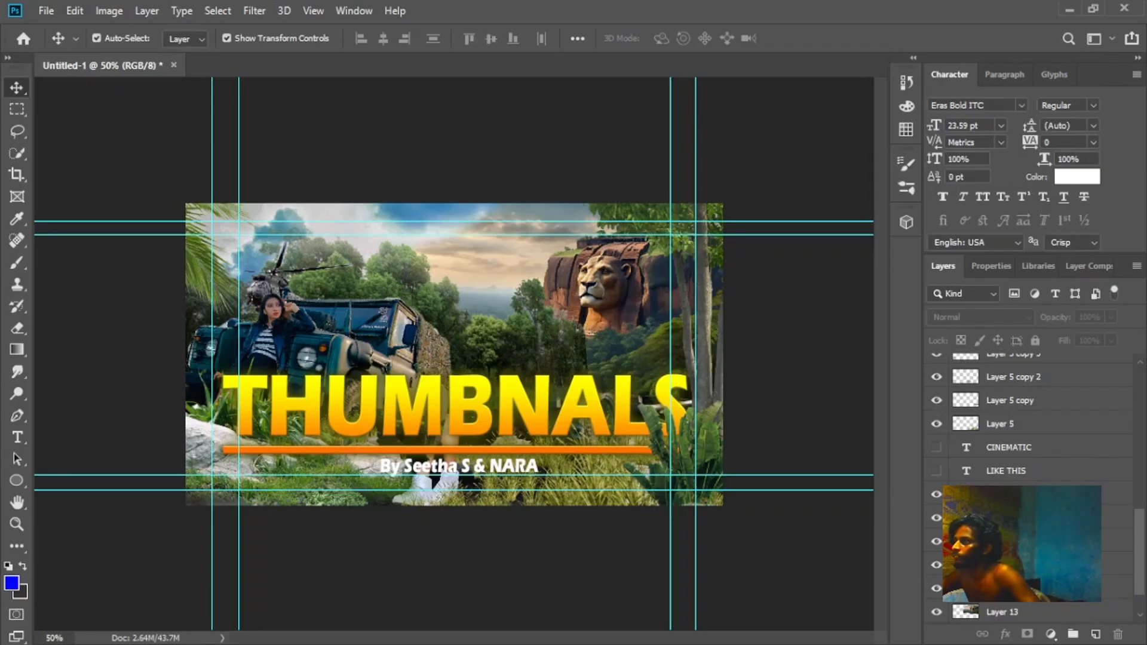
Open GettyImages-2185183260.jpg and quick-select the two men in front, subtracting the dark background beside the blue suit
{"action": "key", "text": "ctrl+s"}
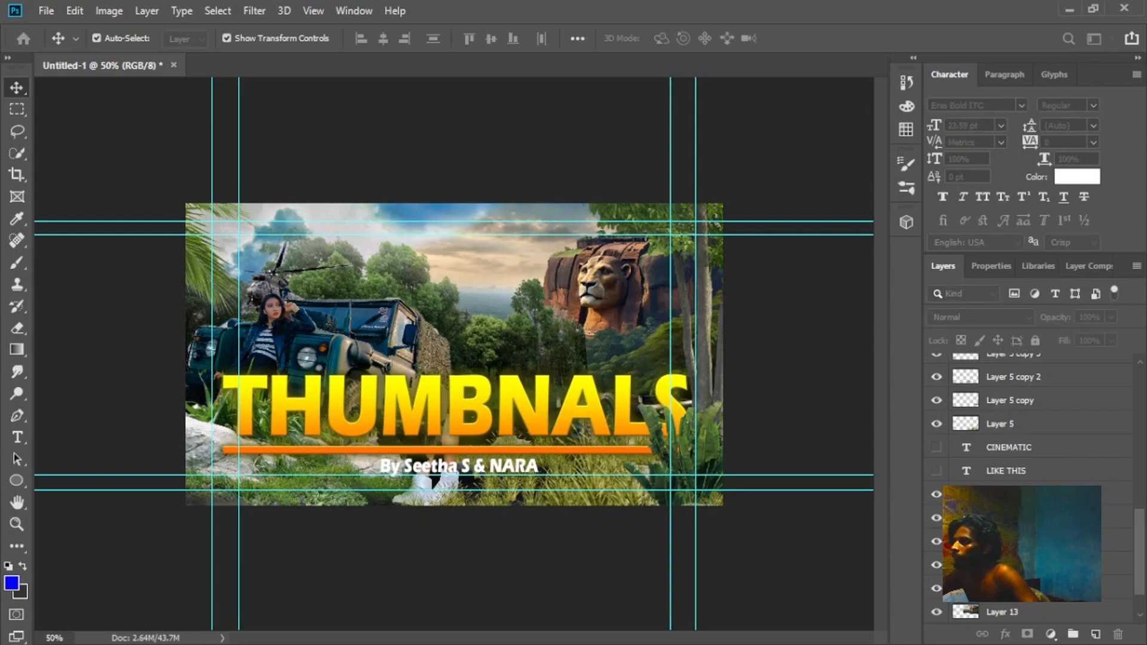
{"action": "key", "text": "w"}
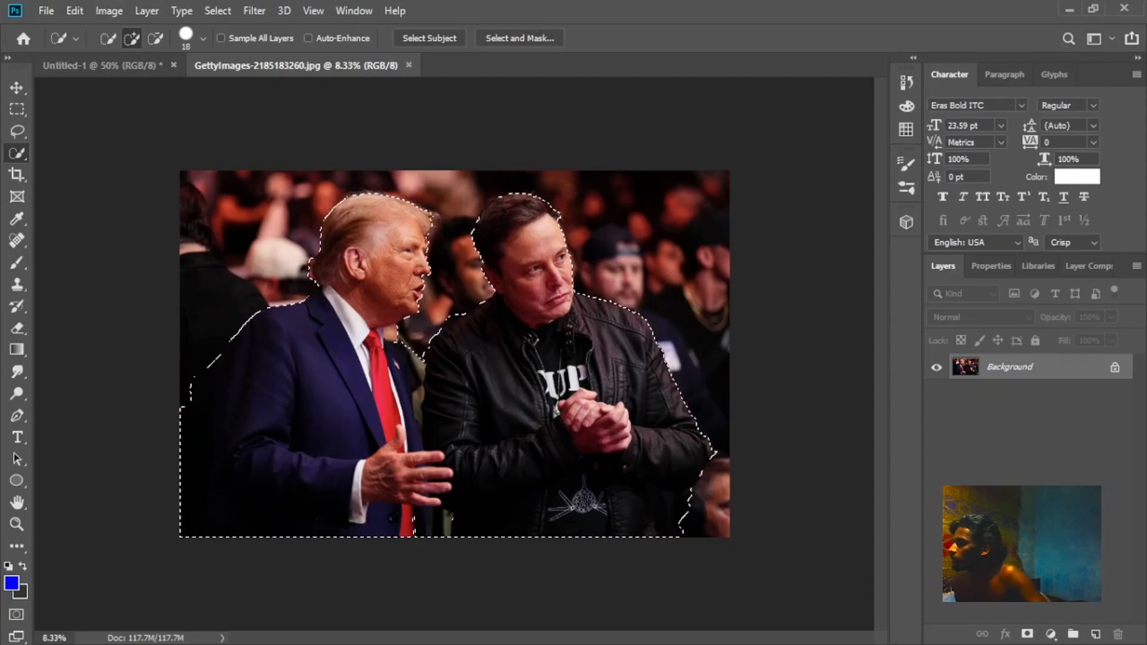
{"action": "left_click", "coordinate": [286, 388], "text": "alt"}
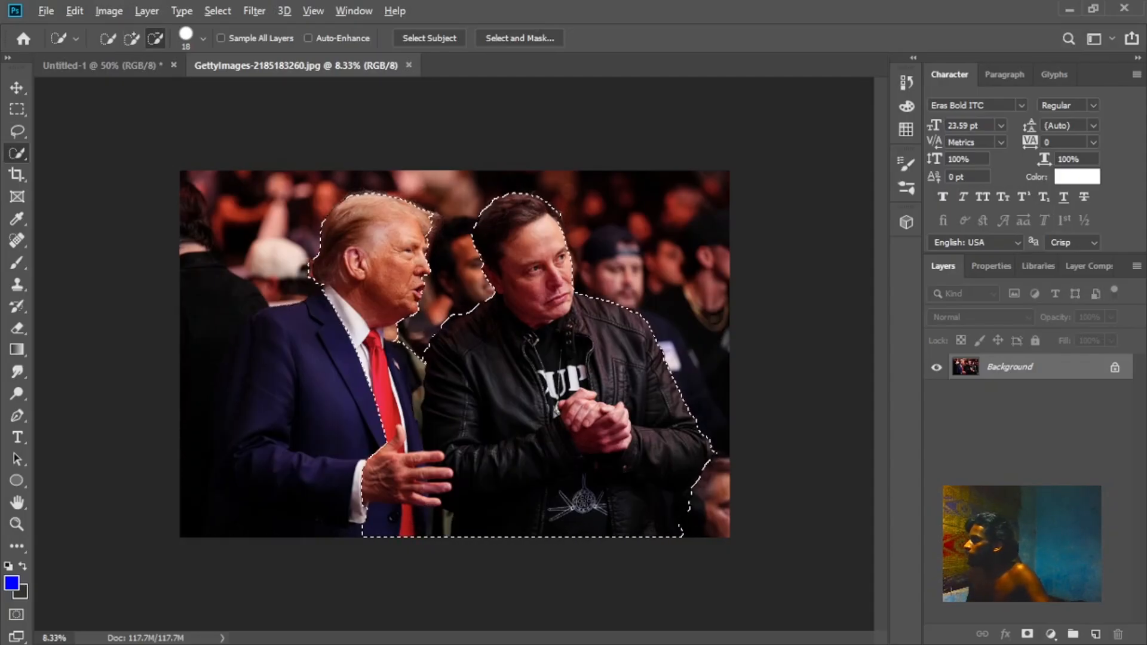
{"action": "mouse_move", "coordinate": [341, 340]}
{"action": "left_mouse_down"}
{"action": "mouse_move", "coordinate": [257, 344]}
{"action": "mouse_move", "coordinate": [278, 437]}
{"action": "mouse_move", "coordinate": [251, 484]}
{"action": "left_mouse_up"}
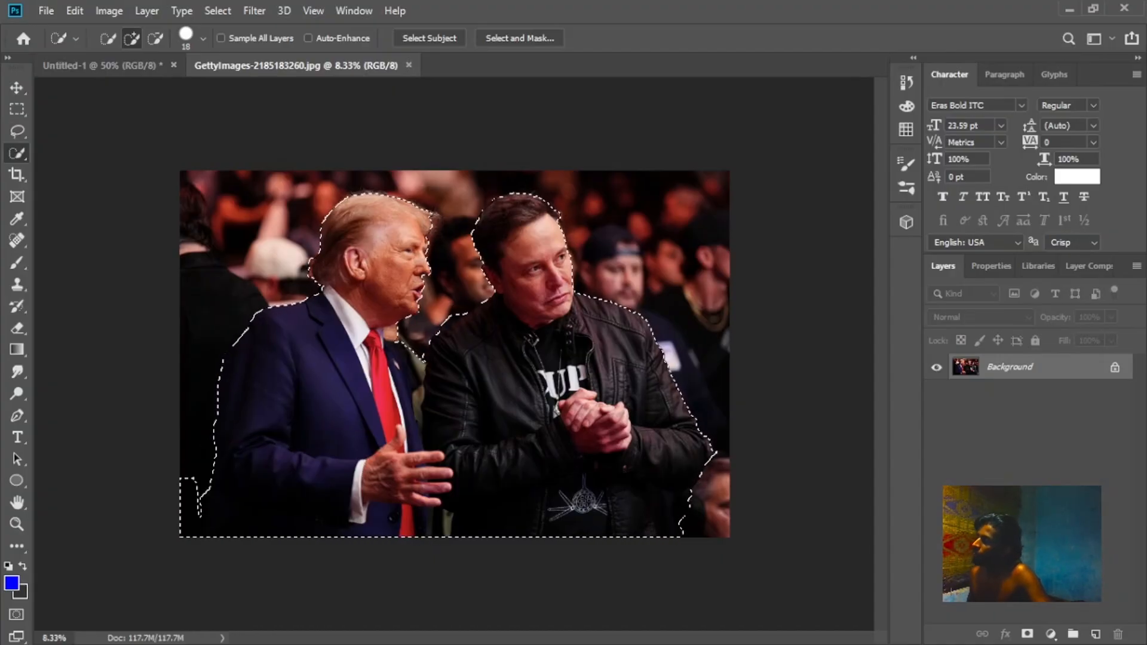
{"action": "left_click", "coordinate": [197, 487], "text": "alt"}
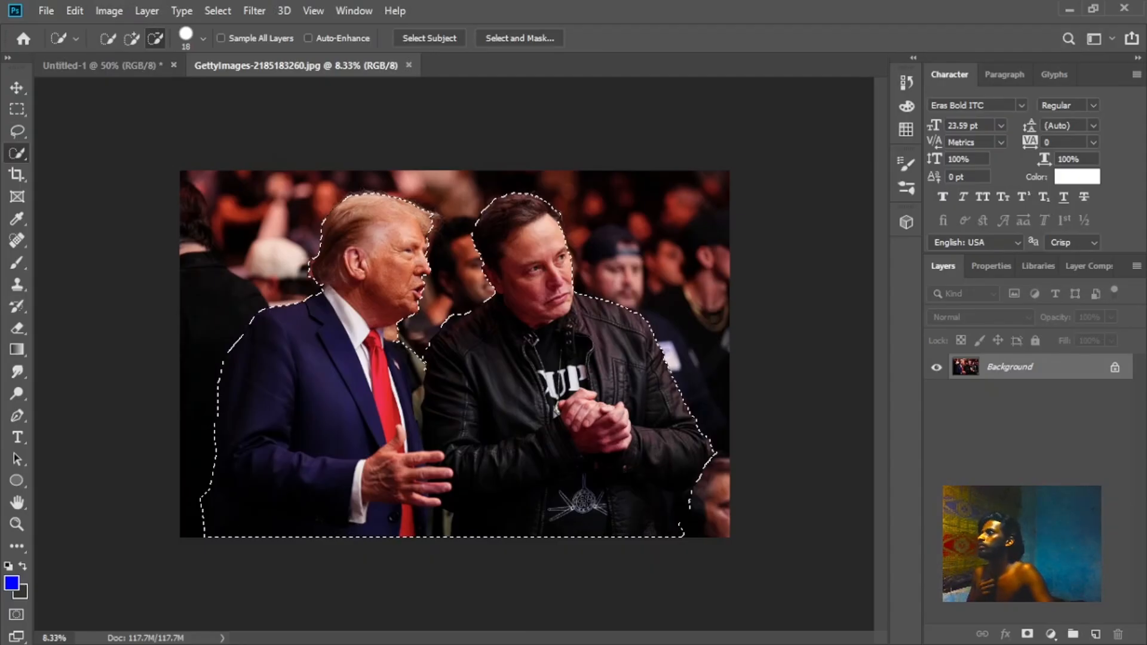
Copy the selected two men to a new layer and bring that layer into the Untitled-1 thumbnail
{"action": "key", "text": "ctrl+j"}
{"action": "key", "text": "v"}
{"action": "left_click_drag", "start_coordinate": [382, 286], "coordinate": [458, 341]}
{"action": "scroll", "coordinate": [459, 343], "scroll_direction": "down", "scroll_amount": 6}
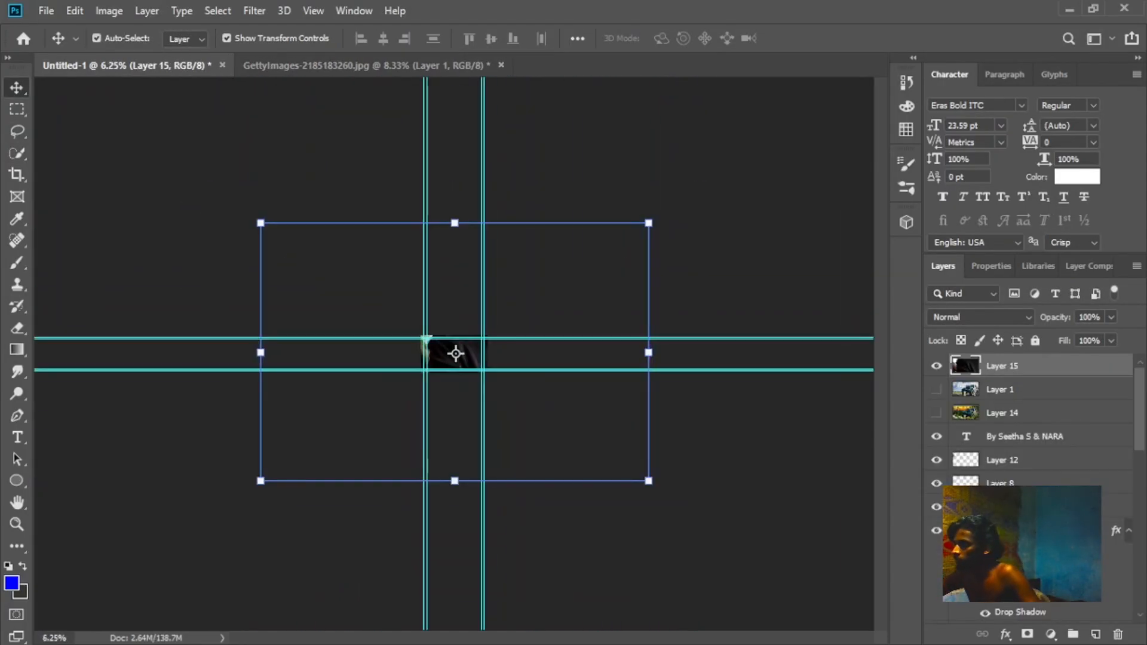
Scale the oversized layer of the two men down to fit the thumbnail and place it beside the jeep
{"action": "left_click_drag", "start_coordinate": [455, 223], "coordinate": [454, 409]}
{"action": "left_click_drag", "start_coordinate": [478, 454], "coordinate": [486, 351]}
{"action": "scroll", "coordinate": [487, 352], "scroll_direction": "up", "scroll_amount": 4}
{"action": "left_click_drag", "start_coordinate": [491, 167], "coordinate": [491, 355]}
{"action": "left_click_drag", "start_coordinate": [514, 419], "coordinate": [479, 299]}
{"action": "scroll", "coordinate": [486, 351], "scroll_direction": "up", "scroll_amount": 3}
{"action": "left_click_drag", "start_coordinate": [269, 138], "coordinate": [373, 210]}
{"action": "left_click_drag", "start_coordinate": [466, 311], "coordinate": [386, 289]}
{"action": "key", "text": "Return"}
Scale the two men to 77.84% and position them directly above the title, next to the jeep
{"action": "left_click_drag", "start_coordinate": [383, 189], "coordinate": [383, 233]}
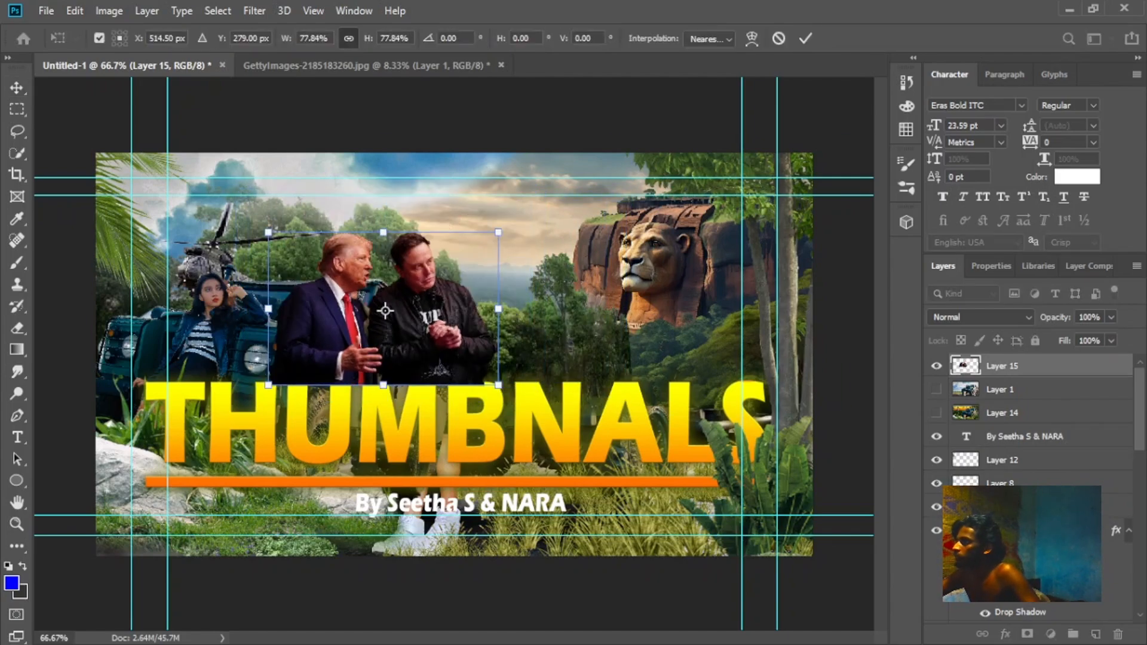
{"action": "left_click_drag", "start_coordinate": [387, 310], "coordinate": [393, 305]}
{"action": "key", "text": "Return"}
Scale the jeep and woman to 92.45% and raise them slightly, then move the helicopter into the sky near the lion rock
{"action": "left_click", "coordinate": [618, 321]}
{"action": "left_click", "coordinate": [250, 353]}
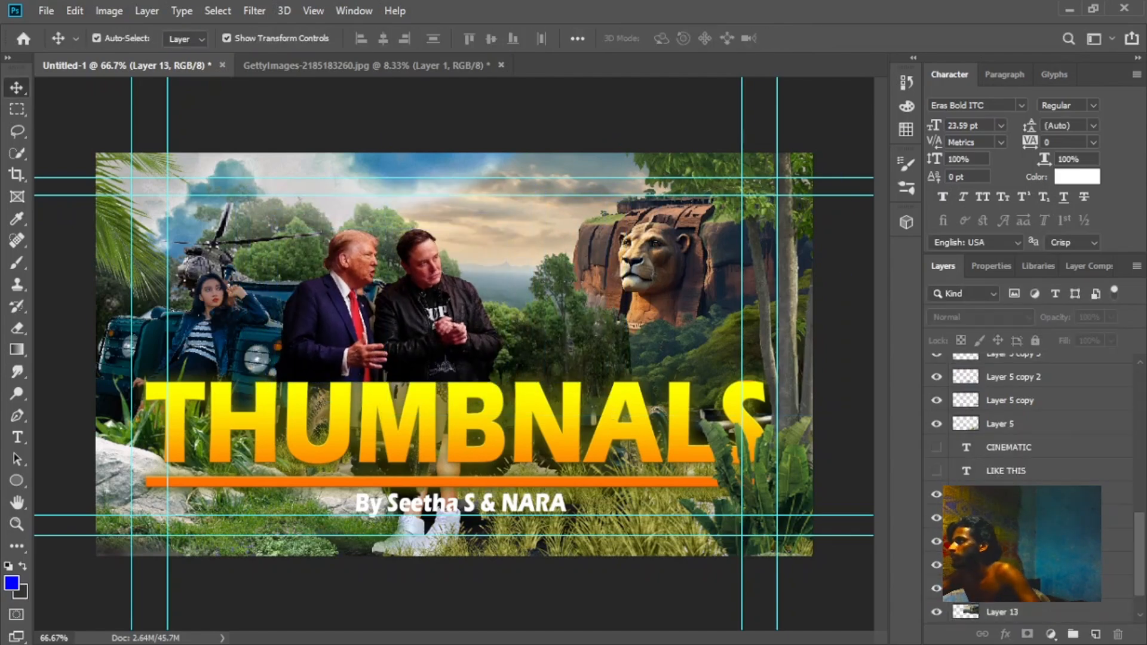
{"action": "left_click_drag", "start_coordinate": [453, 519], "coordinate": [426, 500]}
{"action": "left_click_drag", "start_coordinate": [269, 359], "coordinate": [264, 328]}
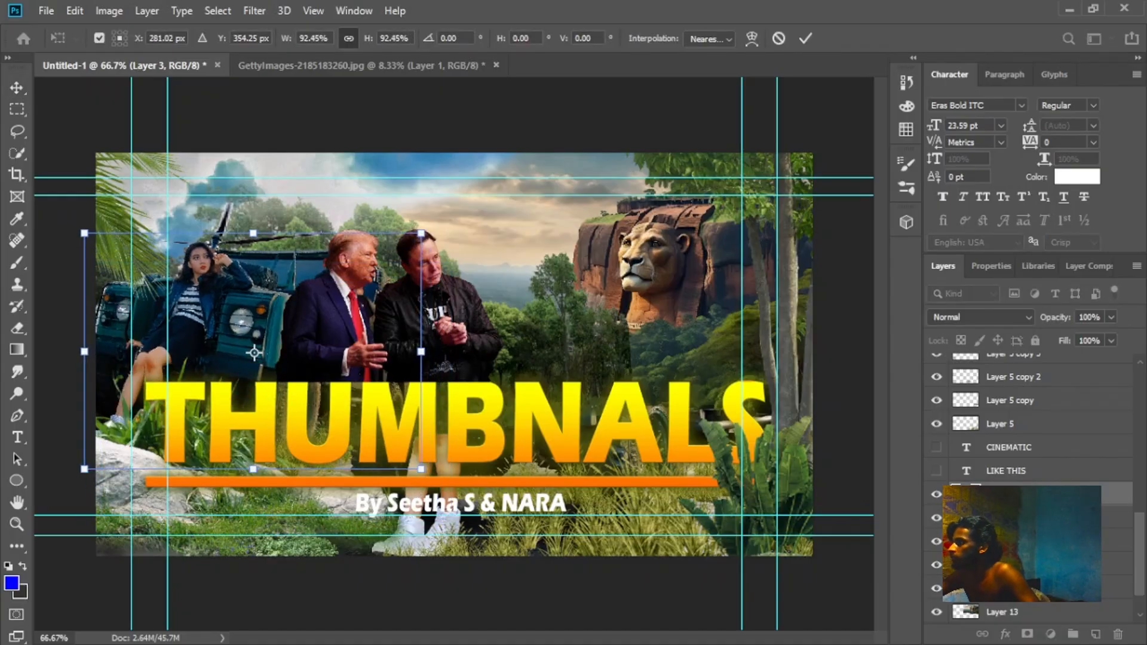
{"action": "key", "text": "Return"}
{"action": "left_click_drag", "start_coordinate": [220, 233], "coordinate": [538, 177]}
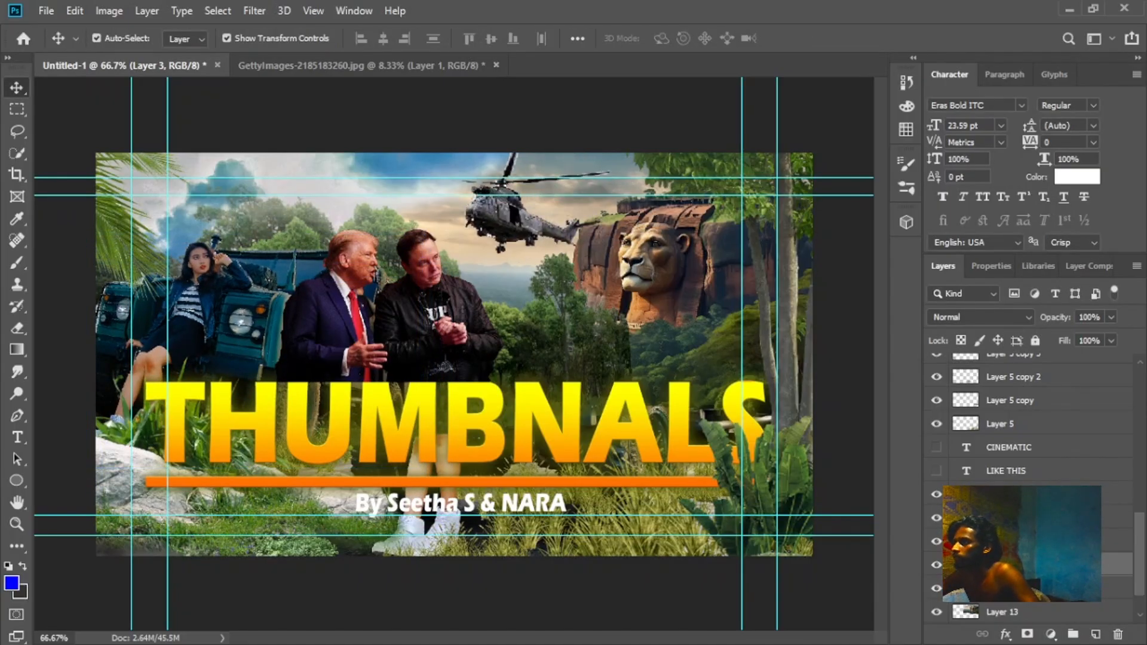
Paste the cutout of the woman on a motorcycle into the thumbnail and place it on the right side
{"action": "left_click", "coordinate": [359, 65]}
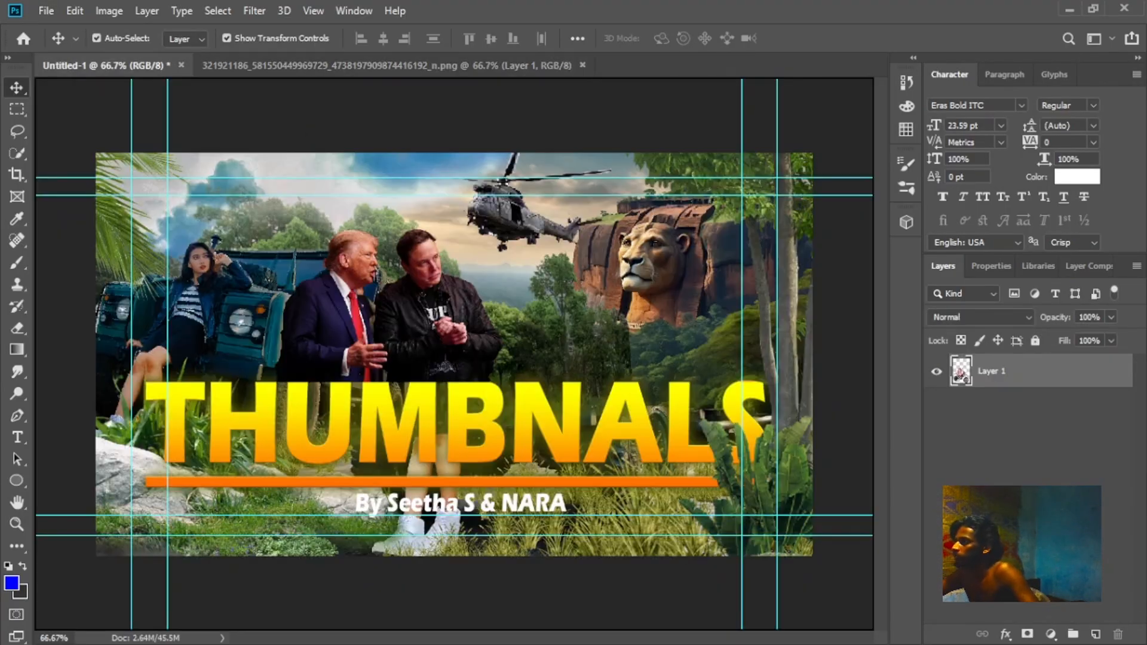
{"action": "key", "text": "ctrl+v"}
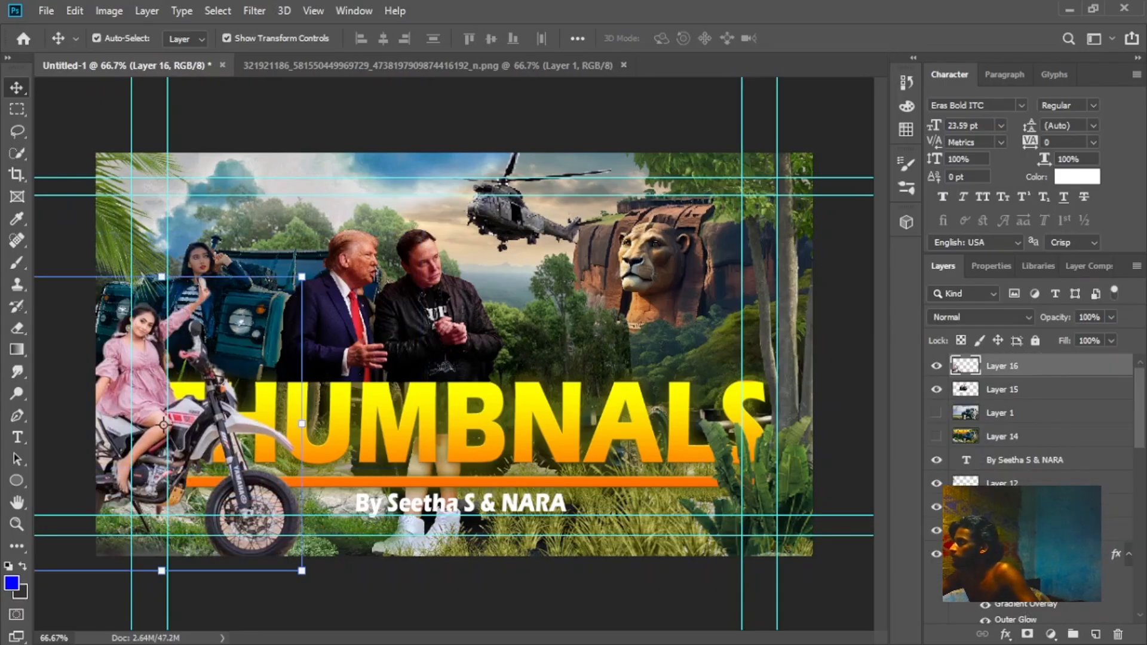
{"action": "key", "text": "ctrl+t"}
{"action": "left_click_drag", "start_coordinate": [173, 372], "coordinate": [737, 389]}
{"action": "key", "text": "Return"}
Scale the motorcycle cutout to 86.47% and rotate it -7.49° in front of the lion rock
{"action": "left_click_drag", "start_coordinate": [541, 450], "coordinate": [627, 444]}
{"action": "left_click_drag", "start_coordinate": [531, 247], "coordinate": [584, 290]}
{"action": "left_click_drag", "start_coordinate": [669, 370], "coordinate": [626, 362]}
{"action": "key", "text": "Return"}
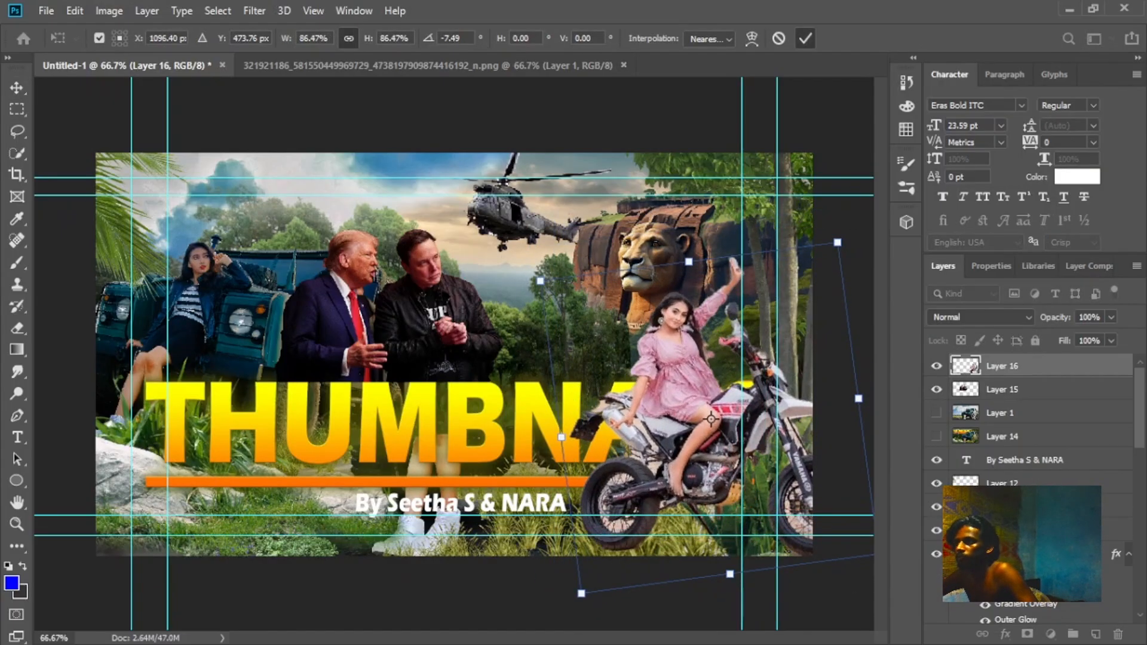
Scale the THUMBNALS title to 67.79%, place it below the two men, and move its layer directly beneath the motorcycle layer
{"action": "left_click", "coordinate": [418, 421]}
{"action": "left_click_drag", "start_coordinate": [767, 487], "coordinate": [681, 474]}
{"action": "left_click_drag", "start_coordinate": [140, 361], "coordinate": [251, 384]}
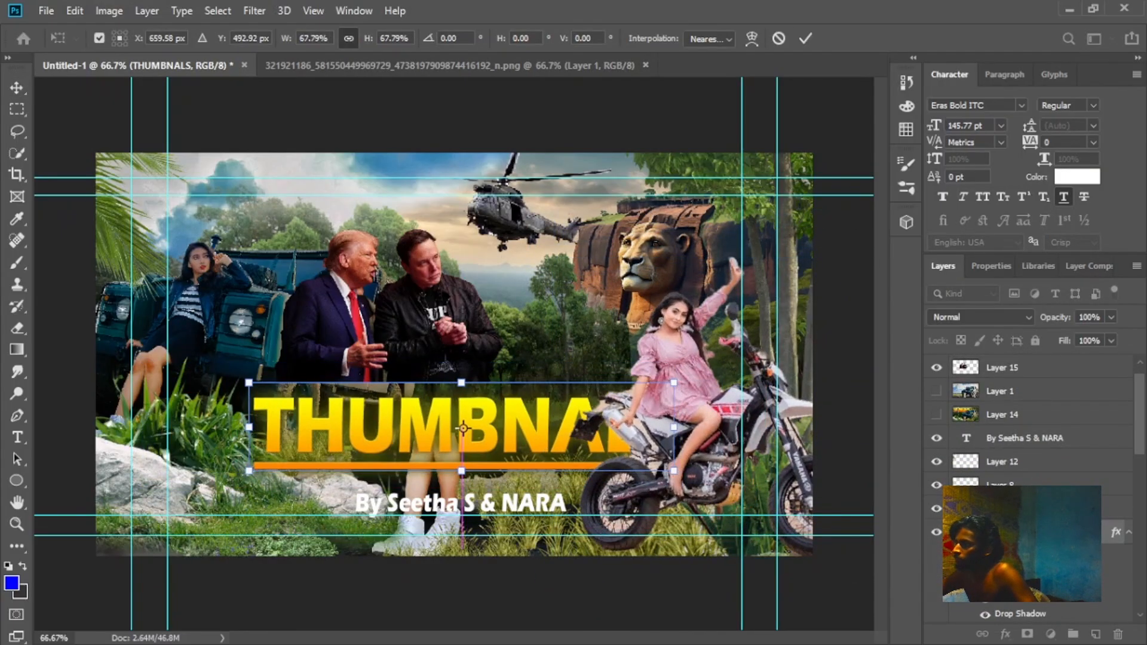
{"action": "left_click_drag", "start_coordinate": [466, 428], "coordinate": [441, 387]}
{"action": "key", "text": "Return"}
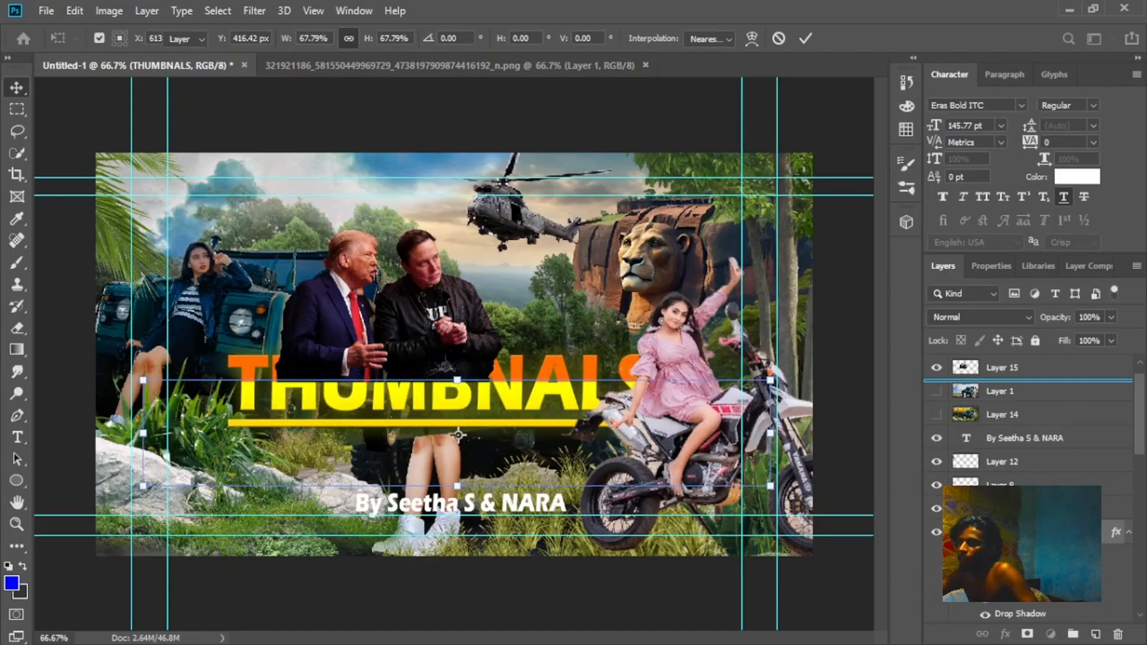
{"action": "left_click_drag", "start_coordinate": [441, 391], "coordinate": [437, 423]}
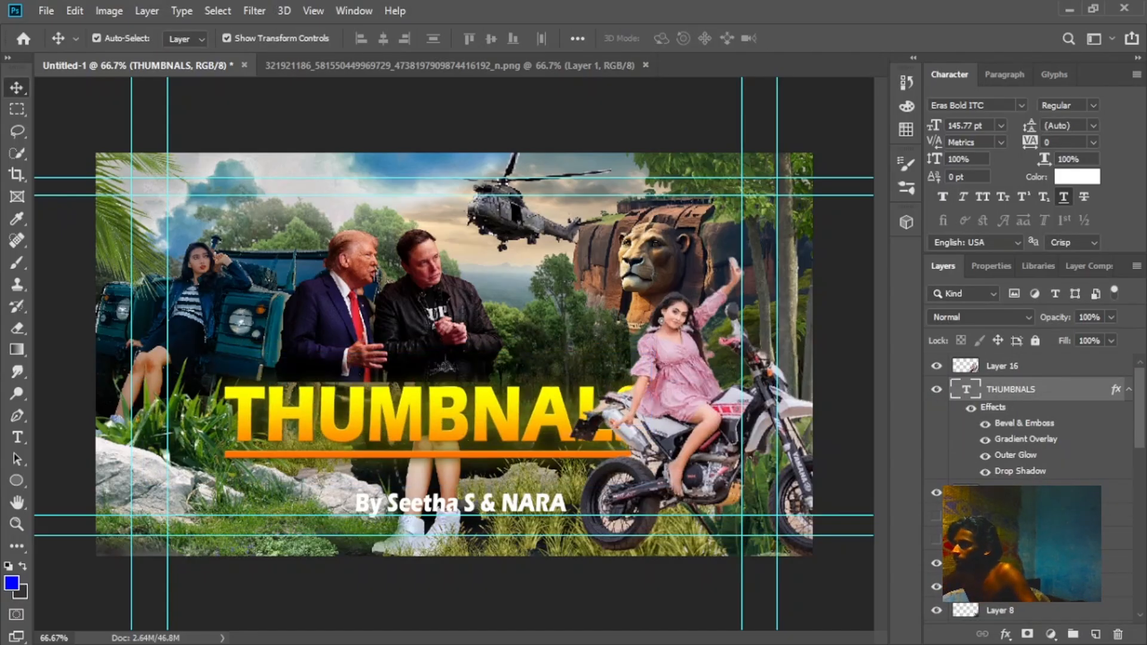
Move the motorcycle cutout to the thumbnail's left side and send its layer behind the title
{"action": "left_click_drag", "start_coordinate": [688, 382], "coordinate": [215, 336]}
{"action": "left_click", "coordinate": [842, 227]}
{"action": "key", "text": "ctrl+bracketleft"}
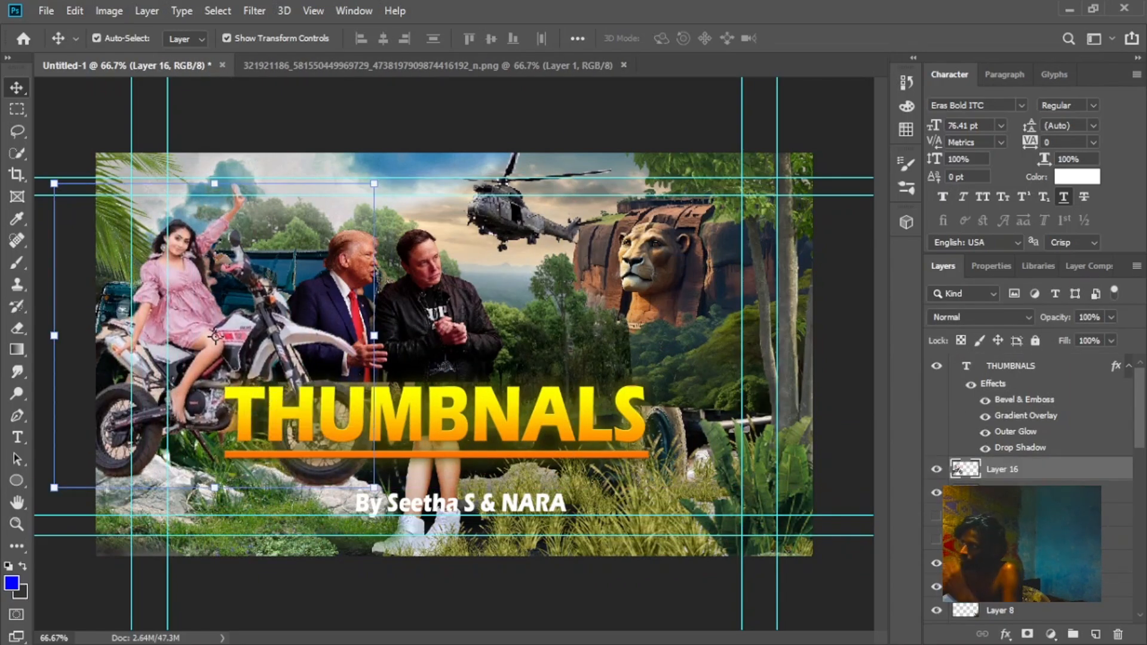
Shrink the motorcycle cutout and place it in the thumbnail's lower-left corner, beside the title and byline
{"action": "left_click_drag", "start_coordinate": [374, 183], "coordinate": [219, 331]}
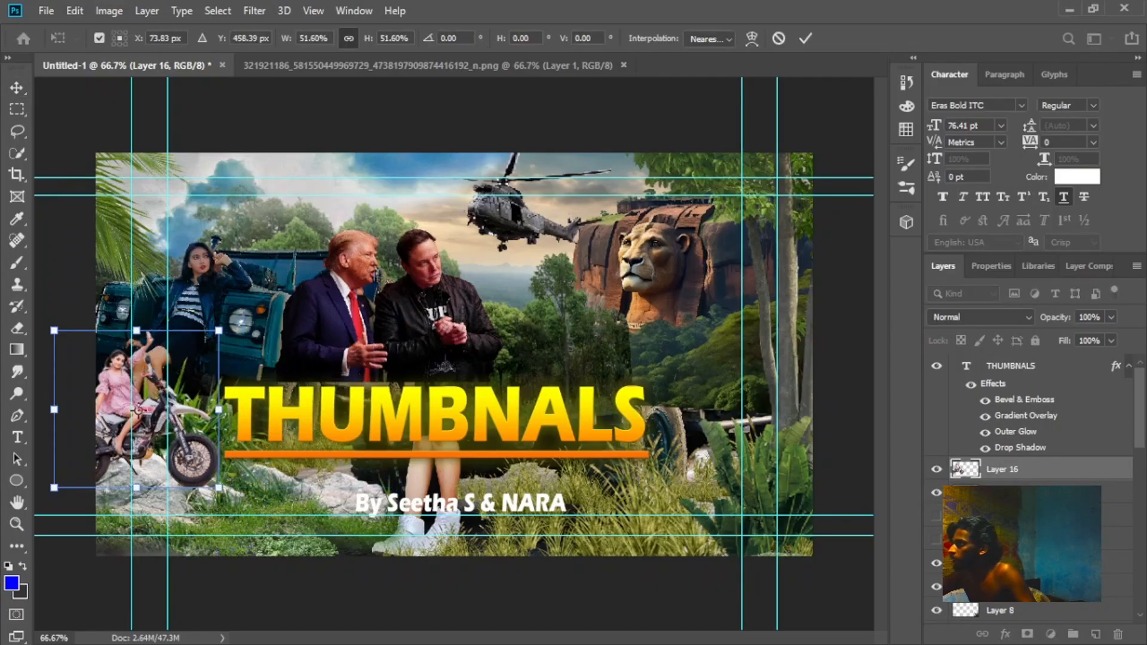
{"action": "left_click_drag", "start_coordinate": [137, 410], "coordinate": [179, 485]}
{"action": "left_click_drag", "start_coordinate": [260, 406], "coordinate": [297, 371]}
{"action": "key", "text": "Return"}
Move the title slightly down and right, and correct its spelling to THUMBNAILS
{"action": "left_click_drag", "start_coordinate": [406, 418], "coordinate": [429, 437]}
{"action": "double_click", "coordinate": [429, 437]}
{"action": "left_click", "coordinate": [600, 428]}
{"action": "type", "text": "i"}
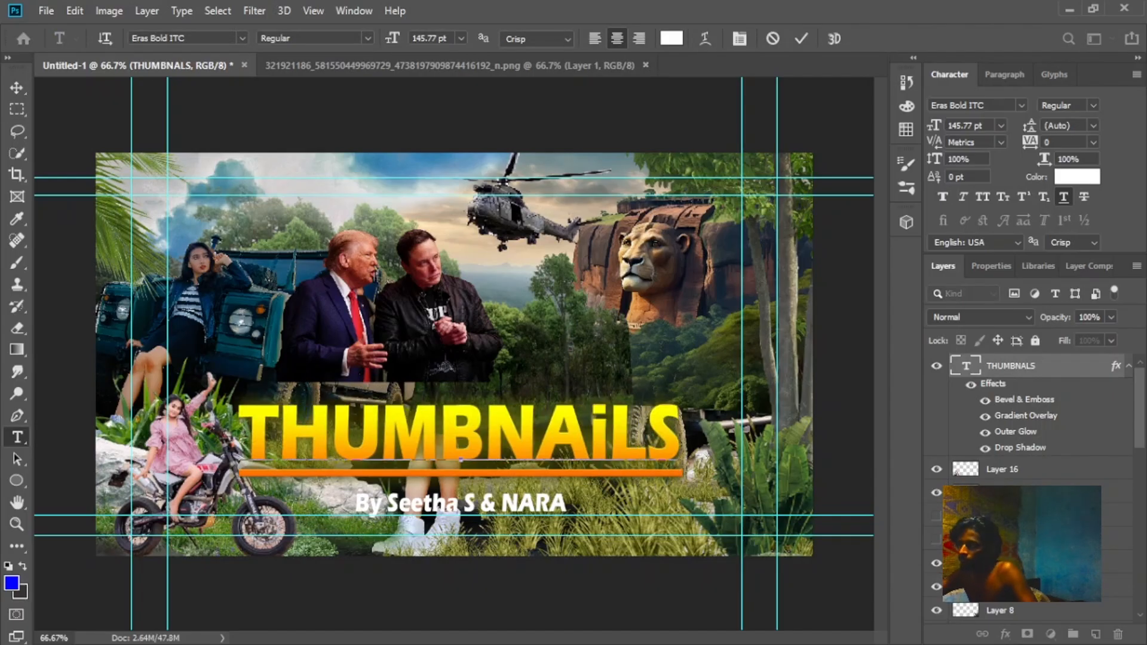
{"action": "key", "text": "BackSpace"}
{"action": "type", "text": "I"}
{"action": "left_click", "coordinate": [801, 38]}
Hide the motorcycle cutout and move the two men down so they meet the top of the title
{"action": "left_click", "coordinate": [598, 358]}
{"action": "key", "text": "ctrl+z"}
{"action": "key", "text": "ctrl+z"}
{"action": "key", "text": "ctrl+z"}
{"action": "key", "text": "ctrl+z"}
{"action": "key", "text": "ctrl+z"}
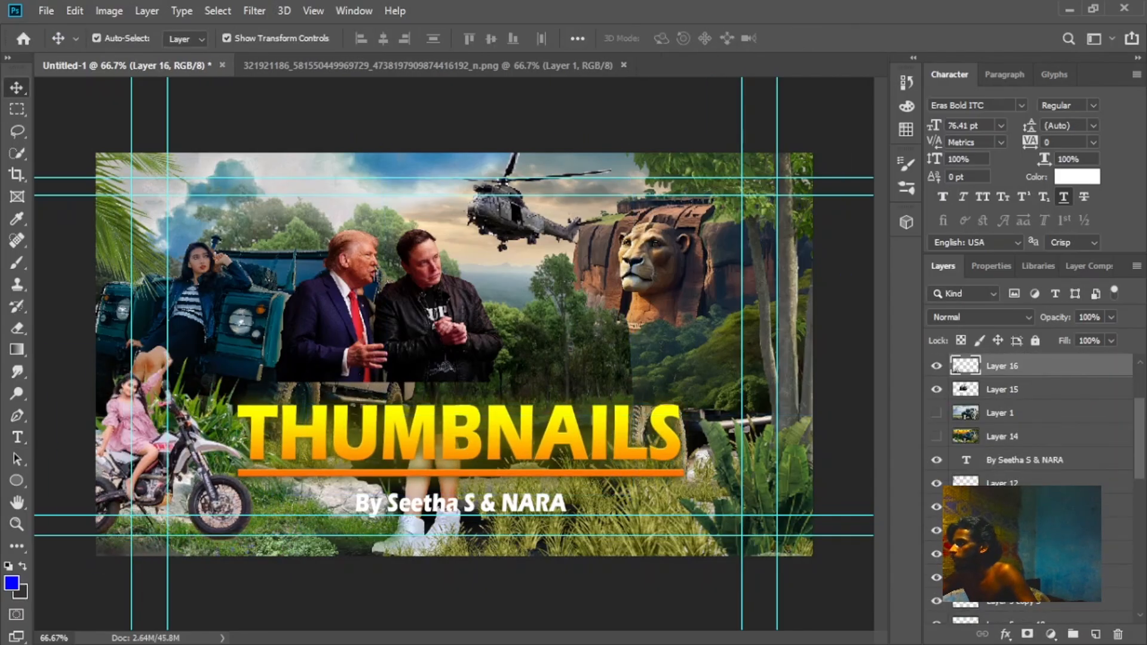
{"action": "key", "text": "ctrl+z"}
{"action": "key", "text": "ctrl+z"}
{"action": "key", "text": "ctrl+z"}
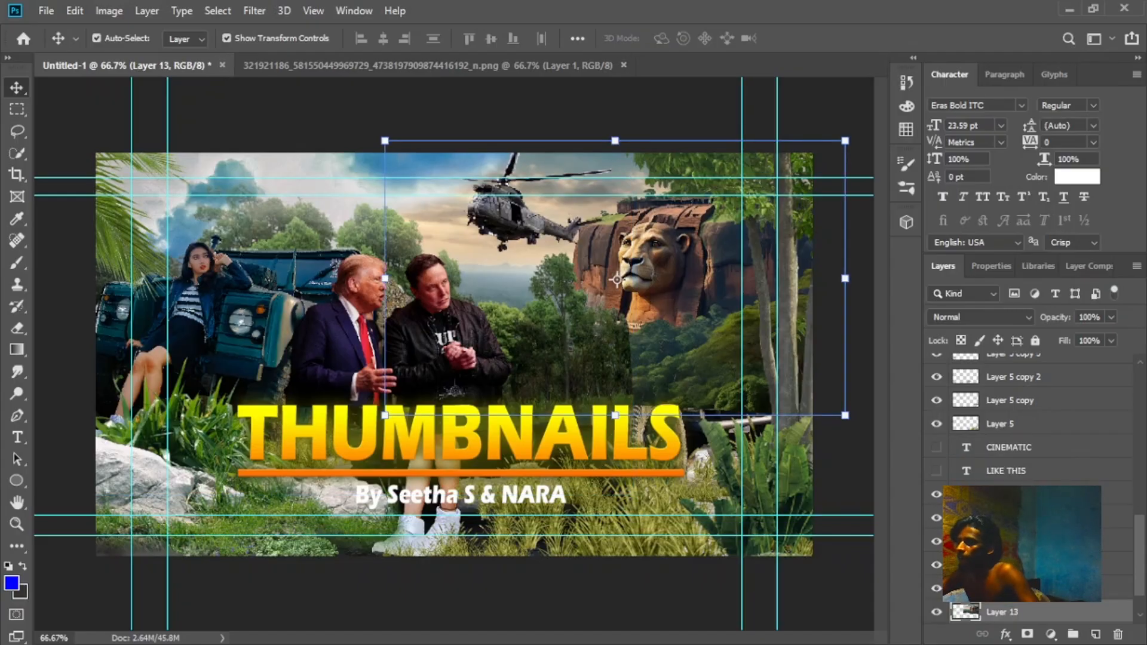
{"action": "key", "text": "ctrl+z"}
{"action": "key", "text": "ctrl+z"}
{"action": "key", "text": "ctrl+z"}
Scale the fern plant layer to 118.13% and place it beneath the lion rock, beside the title's end
{"action": "left_click_drag", "start_coordinate": [676, 415], "coordinate": [618, 369]}
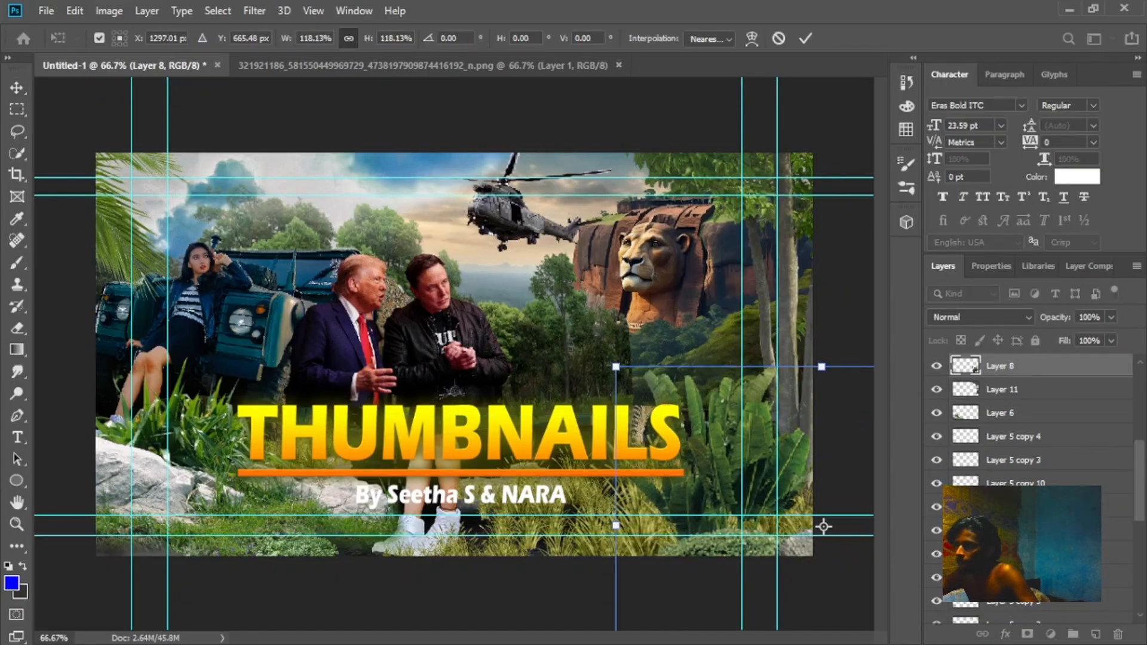
{"action": "left_click_drag", "start_coordinate": [729, 466], "coordinate": [764, 454]}
{"action": "left_click", "coordinate": [806, 38]}
Shift the cliff and tree backdrop slightly right behind the lion head, and close the motorcycle image document
{"action": "left_click", "coordinate": [687, 358]}
{"action": "left_click", "coordinate": [568, 358]}
{"action": "left_click_drag", "start_coordinate": [633, 338], "coordinate": [660, 338]}
{"action": "left_click", "coordinate": [693, 269]}
{"action": "left_click", "coordinate": [250, 317]}
{"action": "key", "text": "ctrl+Tab"}
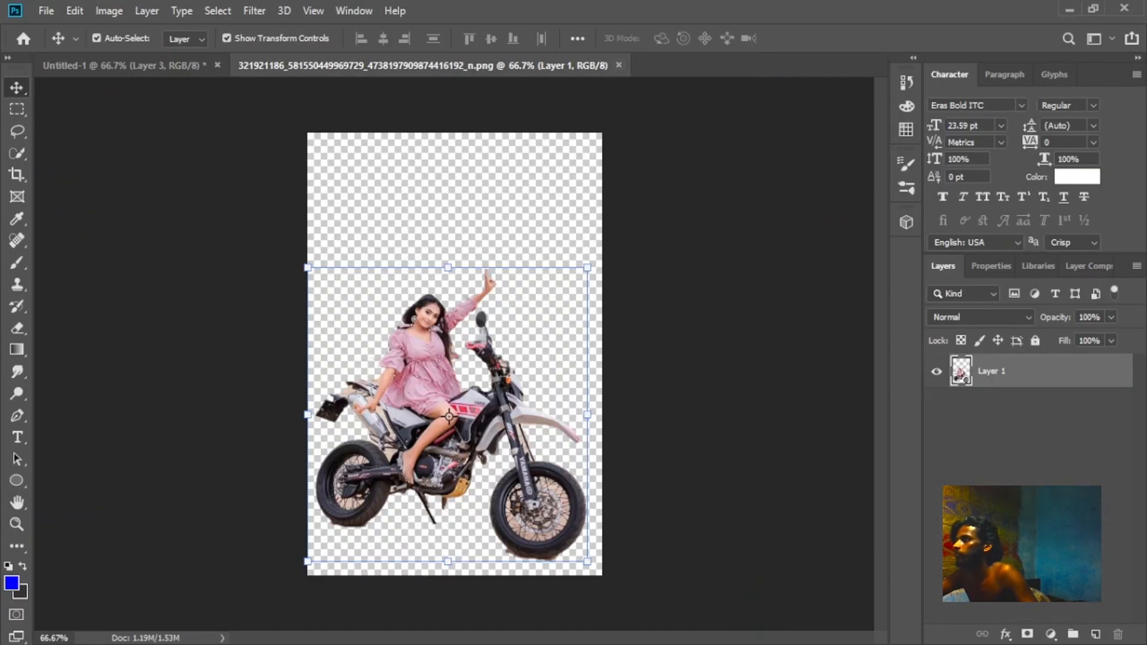
{"action": "key", "text": "ctrl+w"}
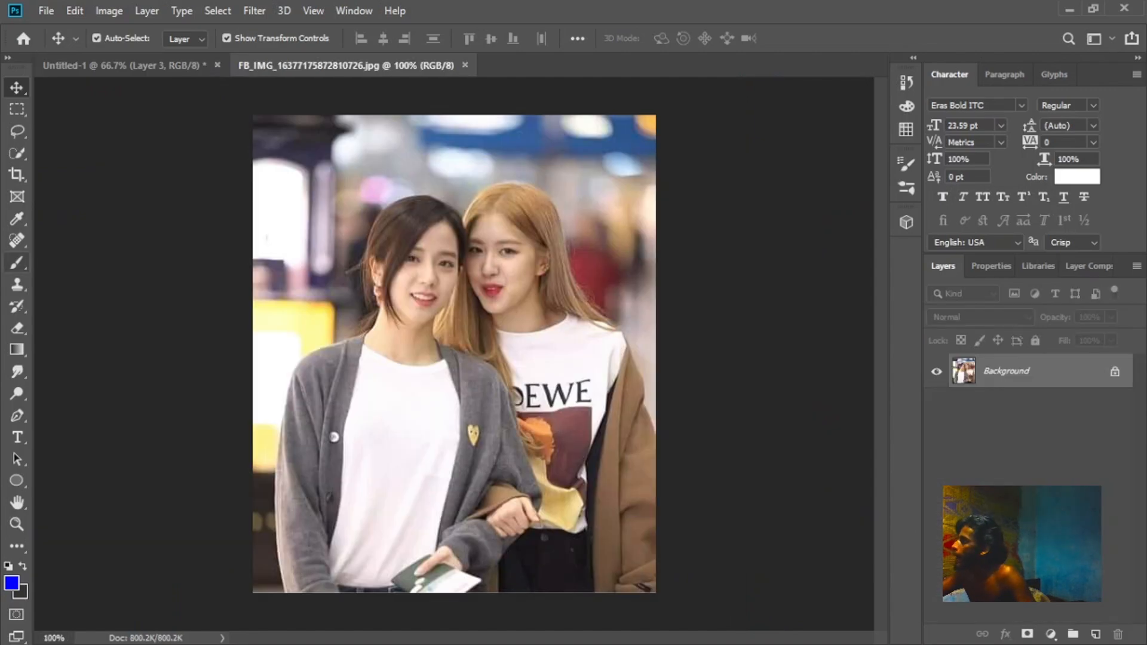
Select both women in the FB_IMG photo with the Quick Selection tool and copy them for the thumbnail
{"action": "left_click", "coordinate": [16, 153]}
{"action": "mouse_move", "coordinate": [418, 233]}
{"action": "left_mouse_down"}
{"action": "mouse_move", "coordinate": [421, 358]}
{"action": "mouse_move", "coordinate": [472, 502]}
{"action": "mouse_move", "coordinate": [547, 394]}
{"action": "left_mouse_up"}
{"action": "mouse_move", "coordinate": [495, 190]}
{"action": "left_mouse_down"}
{"action": "mouse_move", "coordinate": [532, 194]}
{"action": "mouse_move", "coordinate": [595, 311]}
{"action": "left_mouse_up"}
{"action": "key", "text": "ctrl+c"}
{"action": "left_click", "coordinate": [124, 65]}
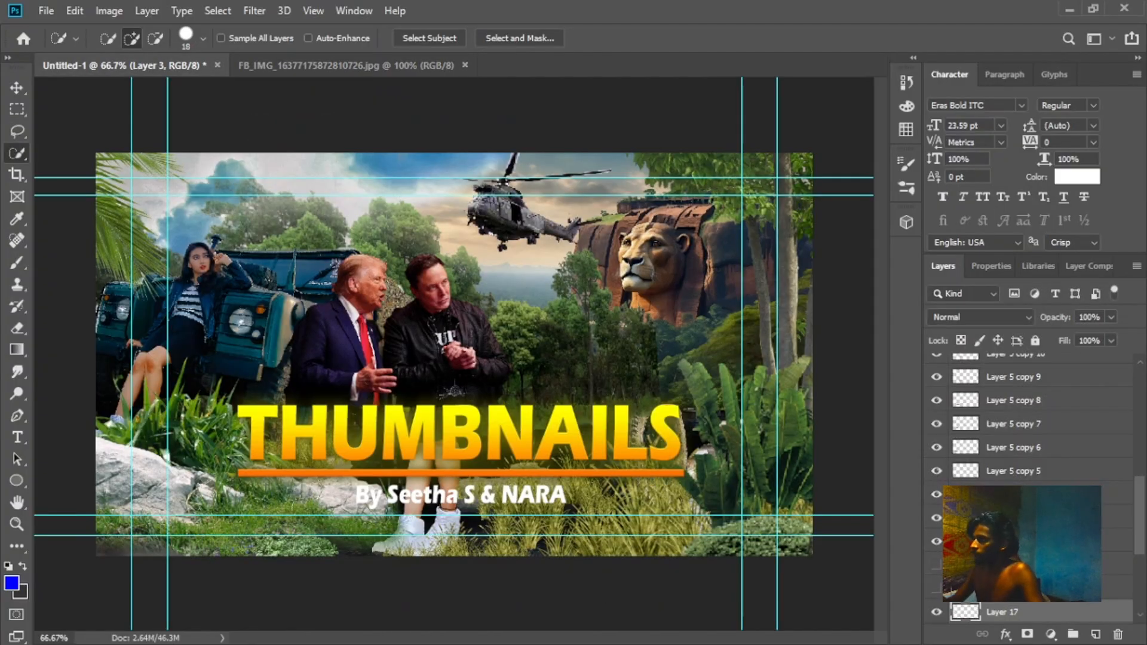
Paste the two women into the thumbnail, scale them down and place them behind the title beside the two men
{"action": "key", "text": "ctrl+v"}
{"action": "key", "text": "v"}
{"action": "left_click_drag", "start_coordinate": [454, 353], "coordinate": [556, 299]}
{"action": "left_click_drag", "start_coordinate": [430, 146], "coordinate": [531, 269]}
{"action": "left_click_drag", "start_coordinate": [604, 382], "coordinate": [567, 320]}
{"action": "left_click", "coordinate": [806, 39]}
Nudge the two women slightly left and down, closer to the two men
{"action": "left_click", "coordinate": [705, 257]}
{"action": "left_click", "coordinate": [717, 418]}
{"action": "left_click", "coordinate": [577, 323]}
{"action": "left_click", "coordinate": [717, 418]}
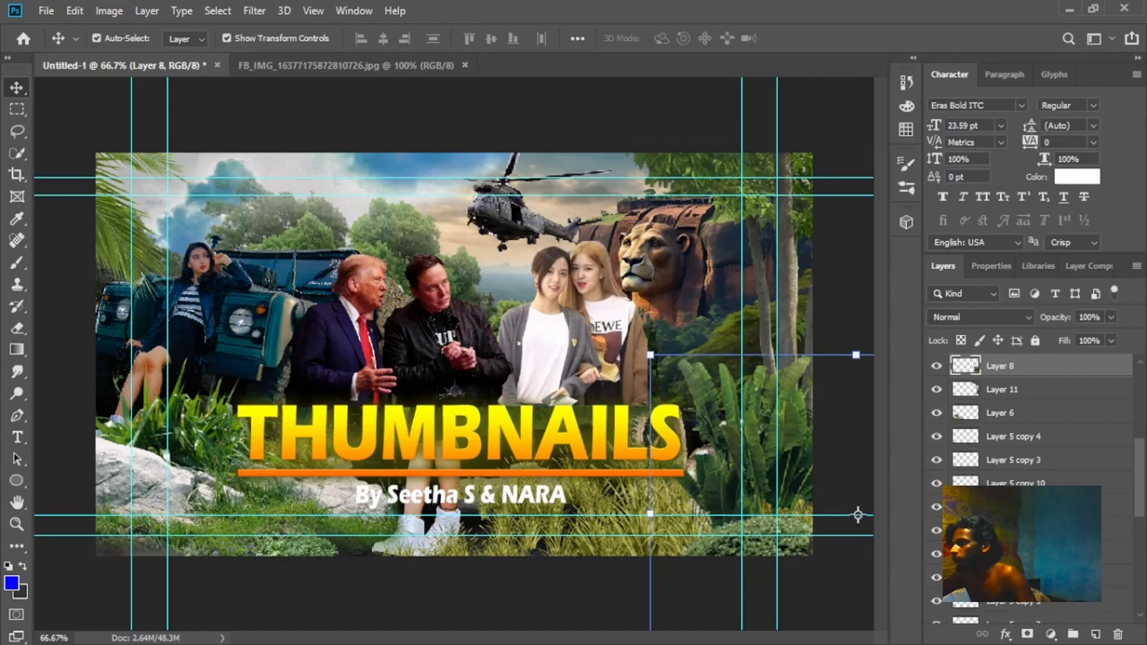
{"action": "left_click", "coordinate": [402, 331]}
{"action": "left_click", "coordinate": [571, 315]}
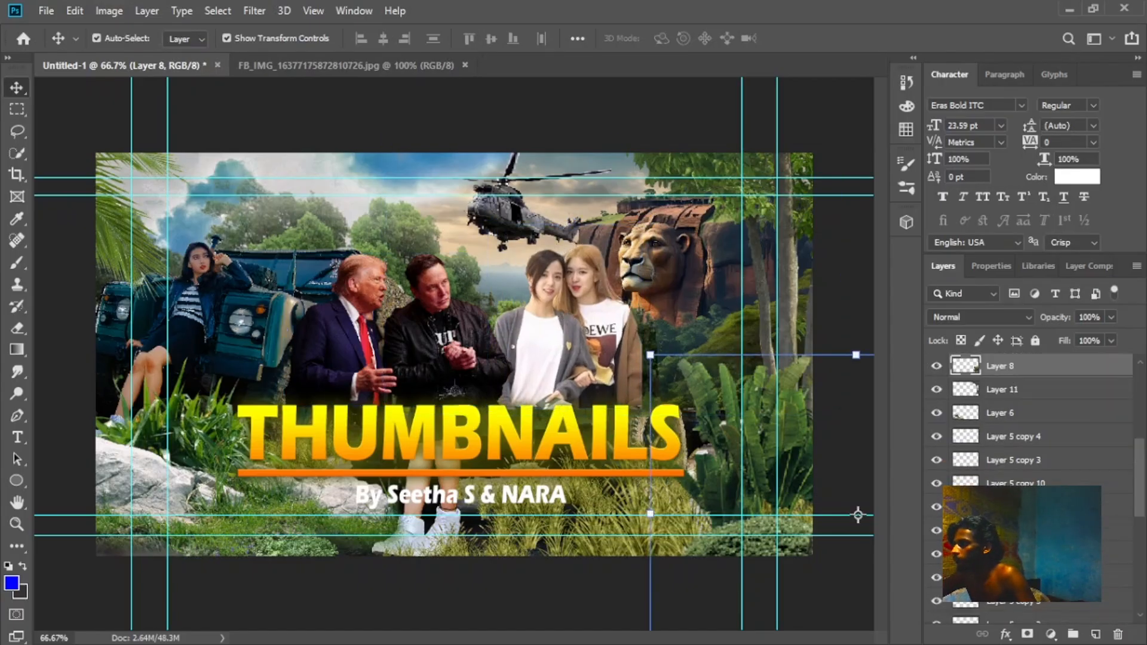
Adjust the THUMBNAILS title's layer effects so a stronger, wider shadow spreads around the lettering
{"action": "left_click", "coordinate": [461, 442]}
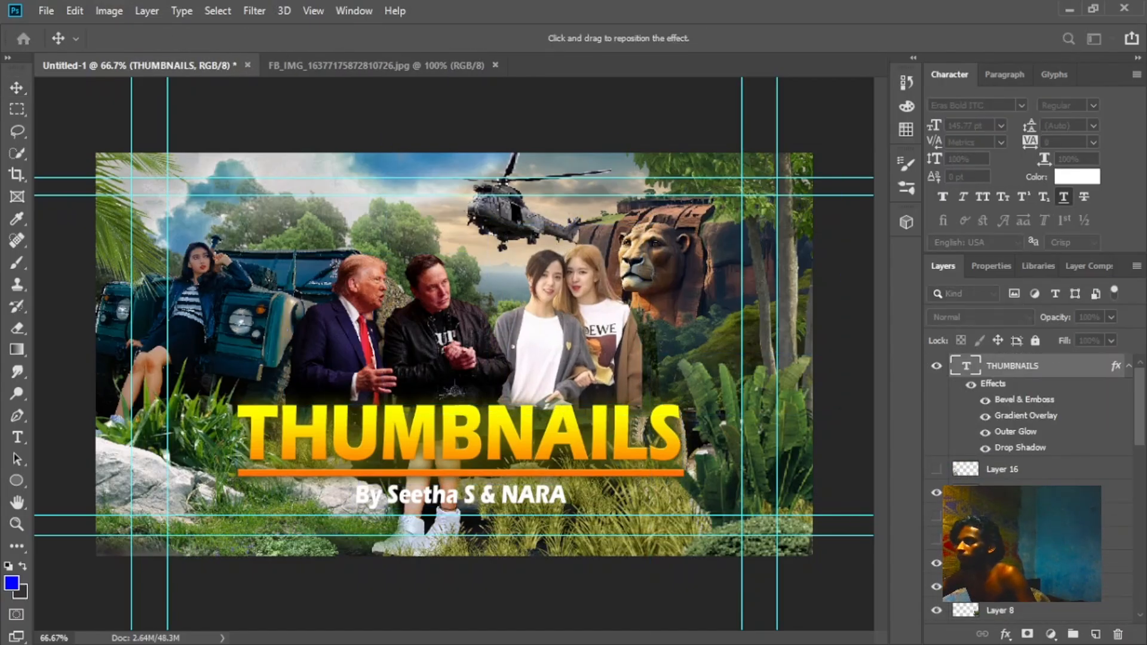
{"action": "key", "text": "Return"}
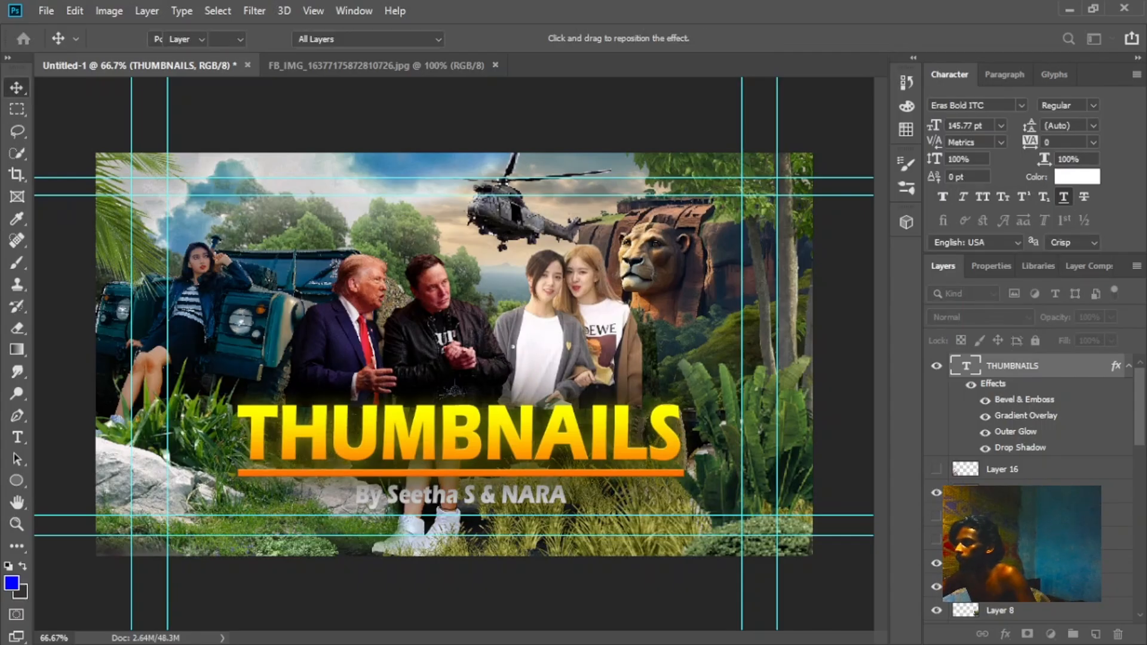
Cover the legs below the title with a duplicated grass clump, and shift the left foreground rocks to the right
{"action": "left_click", "coordinate": [677, 499]}
{"action": "left_click_drag", "start_coordinate": [677, 499], "coordinate": [421, 500]}
{"action": "left_click", "coordinate": [334, 339]}
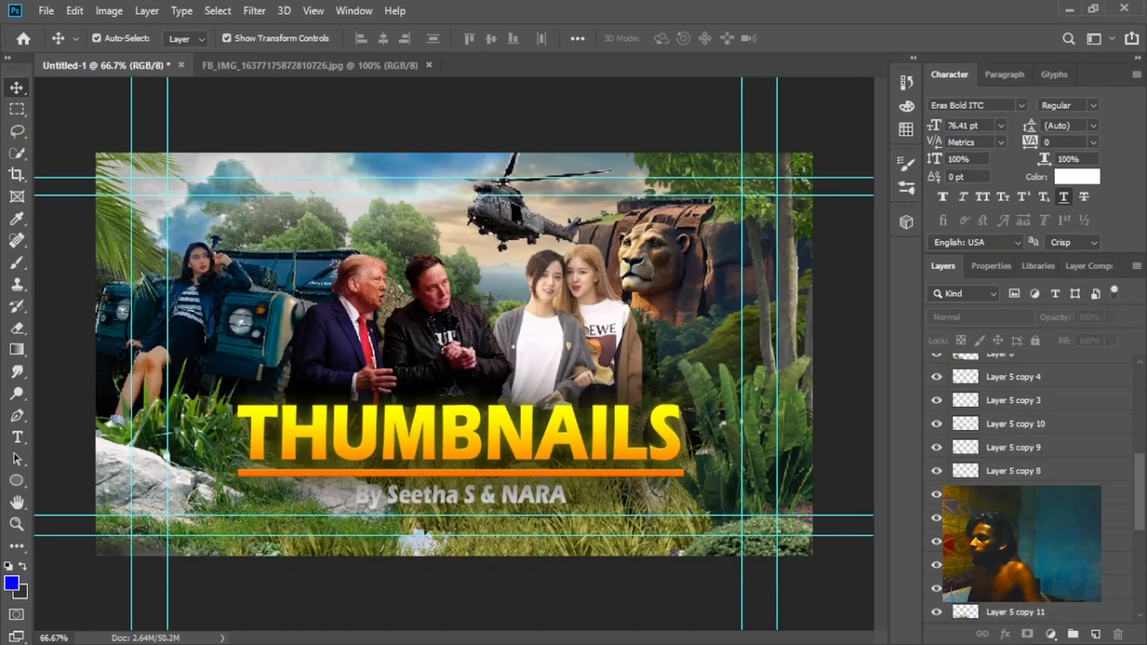
{"action": "left_click_drag", "start_coordinate": [168, 469], "coordinate": [268, 473]}
{"action": "left_click", "coordinate": [382, 239]}
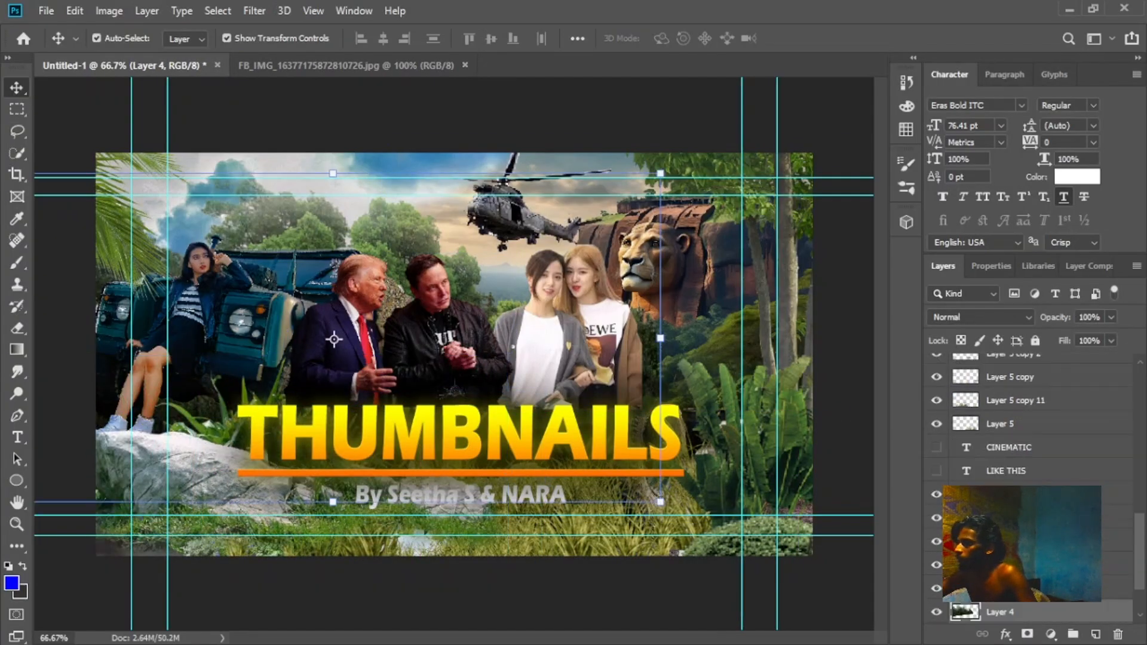
Move the helicopter slightly left above the group and nudge the two women a little further left
{"action": "left_click", "coordinate": [658, 268]}
{"action": "left_click_drag", "start_coordinate": [514, 215], "coordinate": [483, 220]}
{"action": "left_click", "coordinate": [658, 269]}
{"action": "left_click_drag", "start_coordinate": [561, 323], "coordinate": [556, 320]}
{"action": "left_click", "coordinate": [333, 339]}
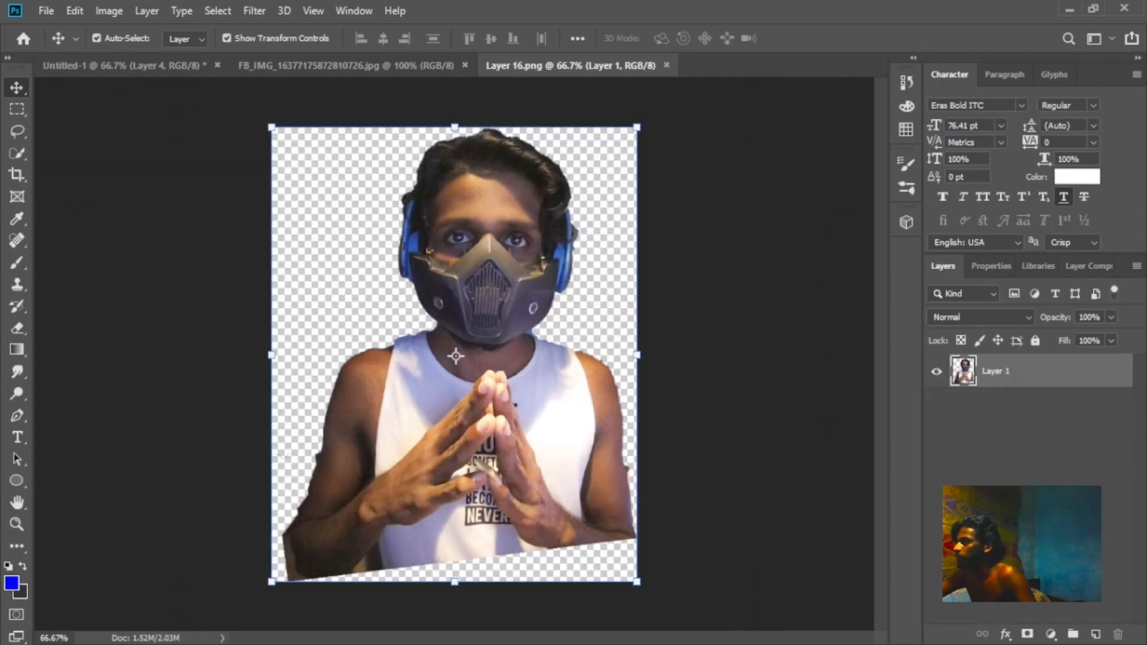
Bring the masked man cutout from Layer 16.png into the thumbnail, scale it down and centre it behind the title
{"action": "left_click_drag", "start_coordinate": [455, 356], "coordinate": [481, 341]}
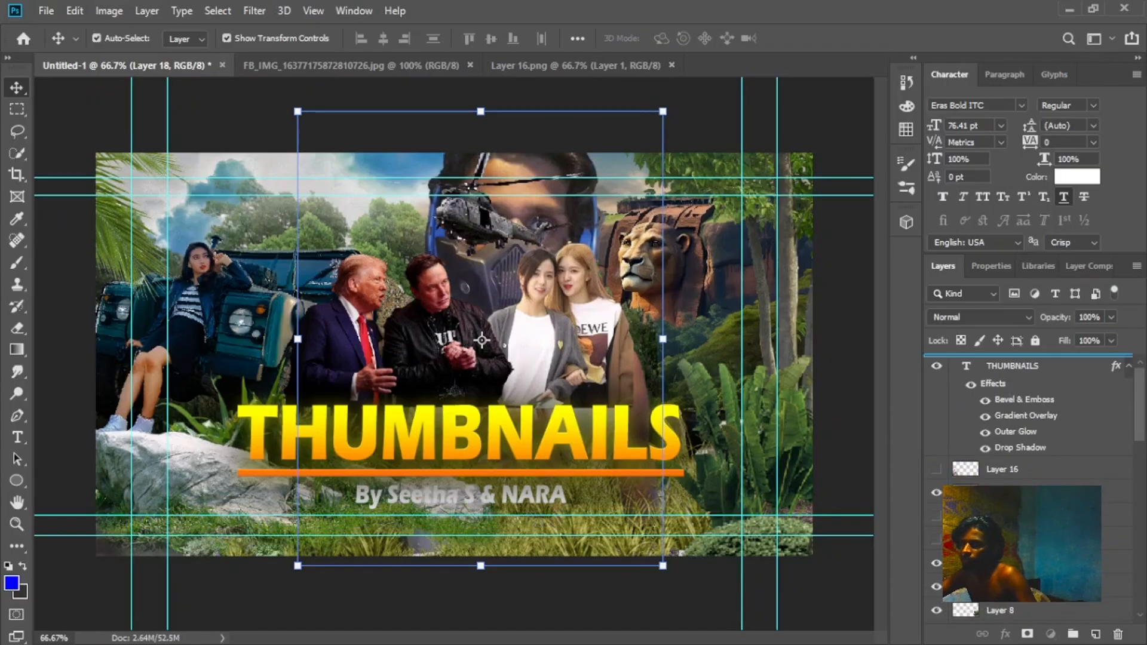
{"action": "left_click_drag", "start_coordinate": [663, 111], "coordinate": [496, 320]}
{"action": "left_click_drag", "start_coordinate": [412, 454], "coordinate": [481, 336]}
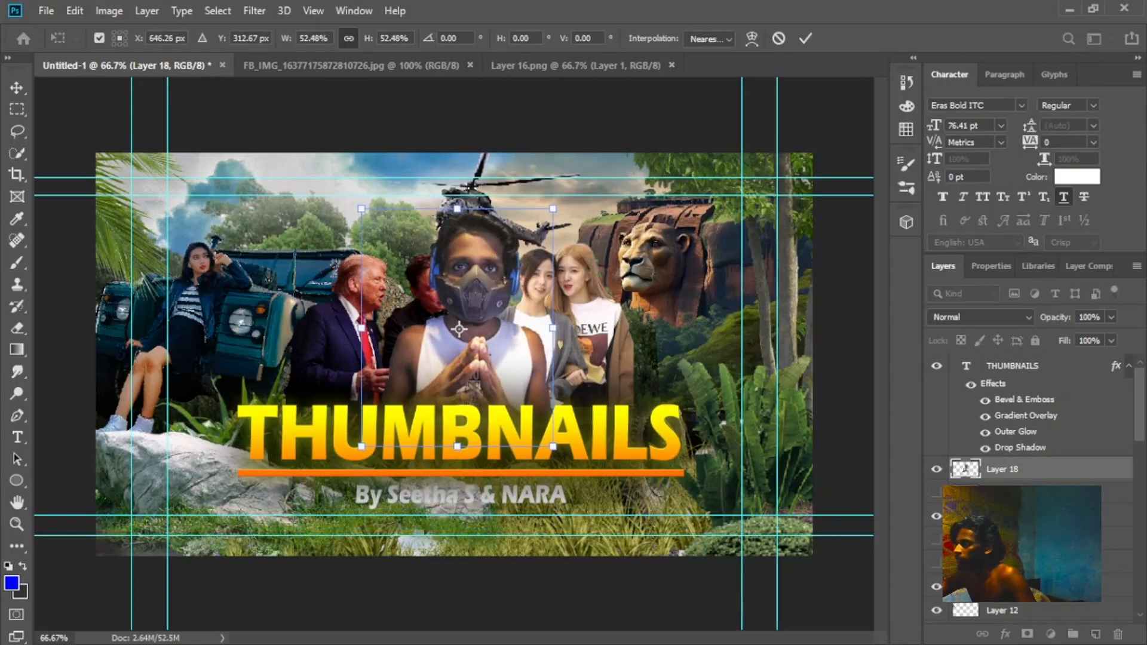
{"action": "left_click_drag", "start_coordinate": [564, 200], "coordinate": [542, 227]}
{"action": "left_click_drag", "start_coordinate": [472, 359], "coordinate": [472, 344]}
{"action": "key", "text": "Return"}
Spread the two men left and the two women right around the masked man, and nudge him slightly left
{"action": "left_click", "coordinate": [565, 317]}
{"action": "left_click_drag", "start_coordinate": [398, 332], "coordinate": [361, 343]}
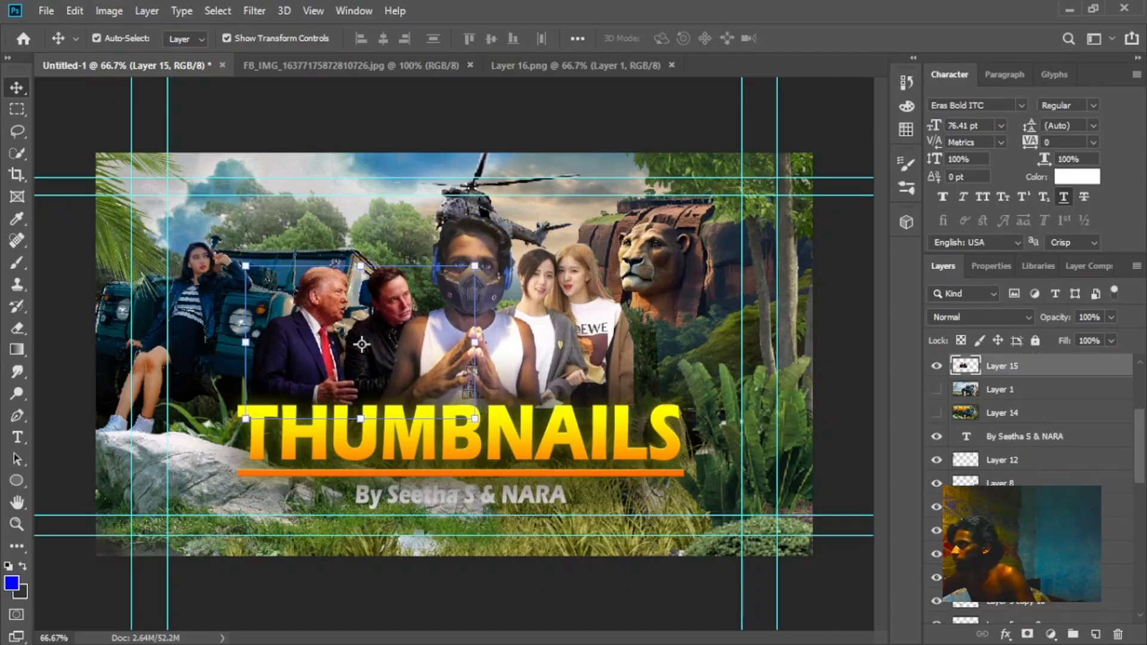
{"action": "left_click_drag", "start_coordinate": [565, 317], "coordinate": [574, 328]}
{"action": "left_click", "coordinate": [617, 279]}
{"action": "left_click_drag", "start_coordinate": [472, 341], "coordinate": [467, 335]}
{"action": "left_click", "coordinate": [747, 454]}
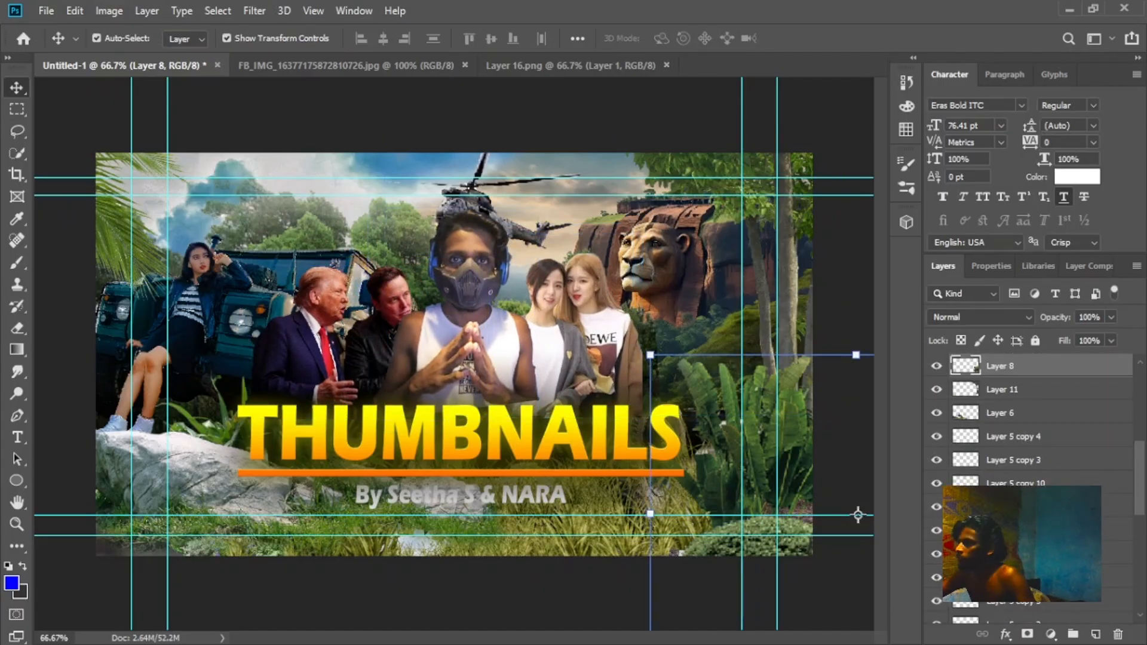
{"action": "left_click", "coordinate": [858, 515]}
Nudge the THUMBNAILS title slightly left to align it beneath the people
{"action": "left_click_drag", "start_coordinate": [462, 442], "coordinate": [458, 442]}
{"action": "left_click", "coordinate": [454, 316]}
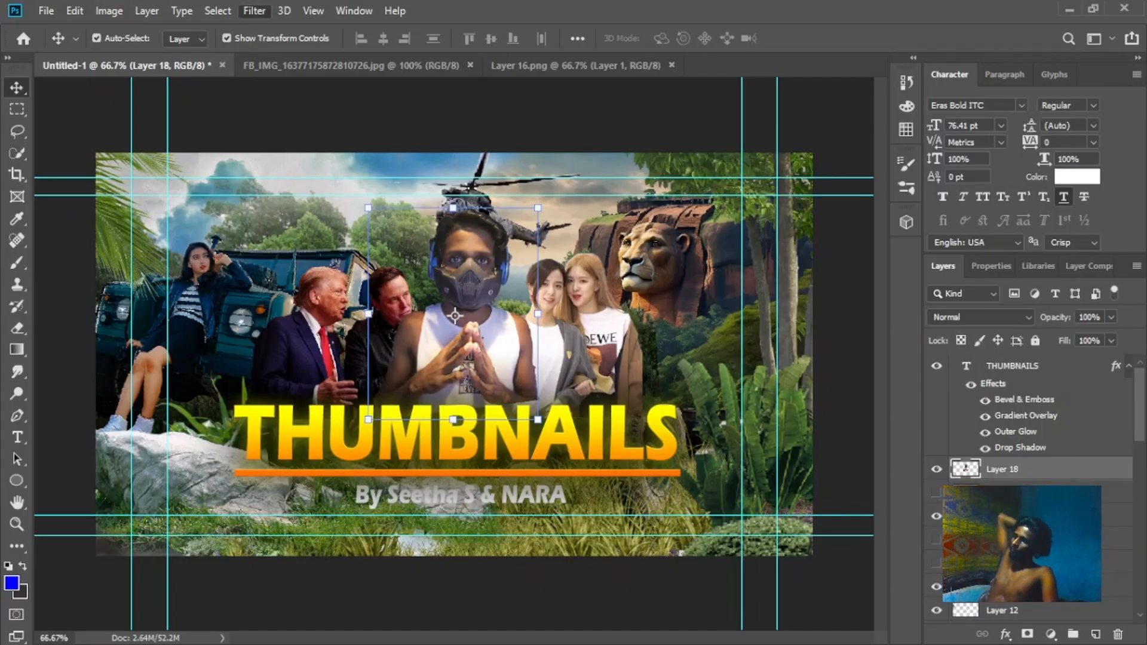
{"action": "left_click", "coordinate": [564, 325]}
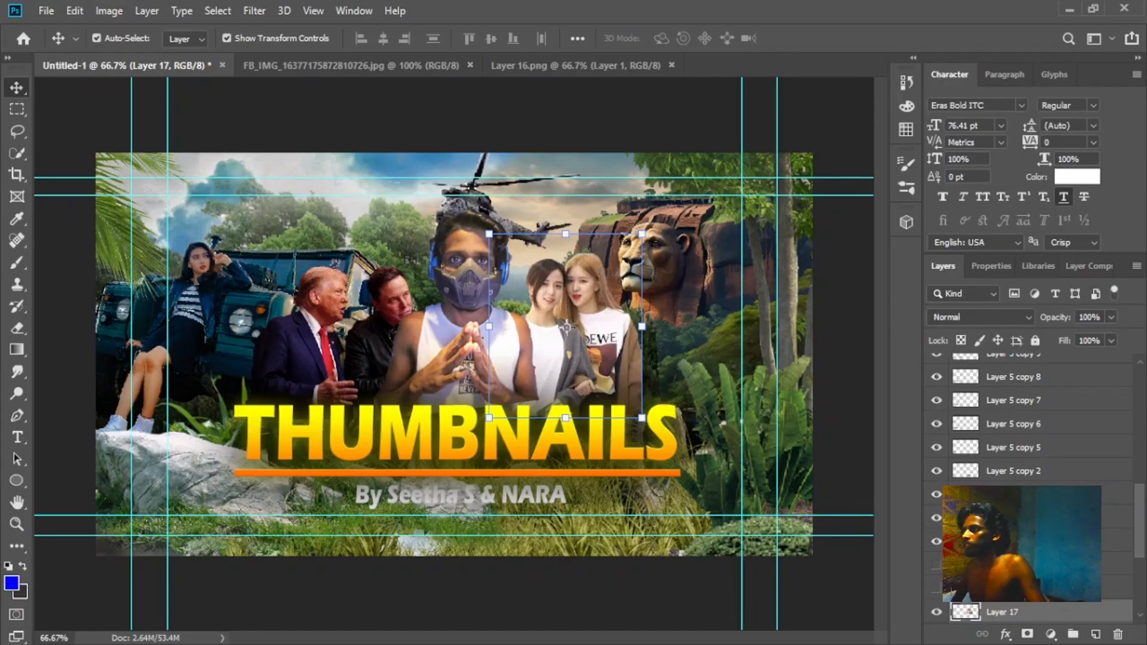
{"action": "left_click", "coordinate": [455, 441]}
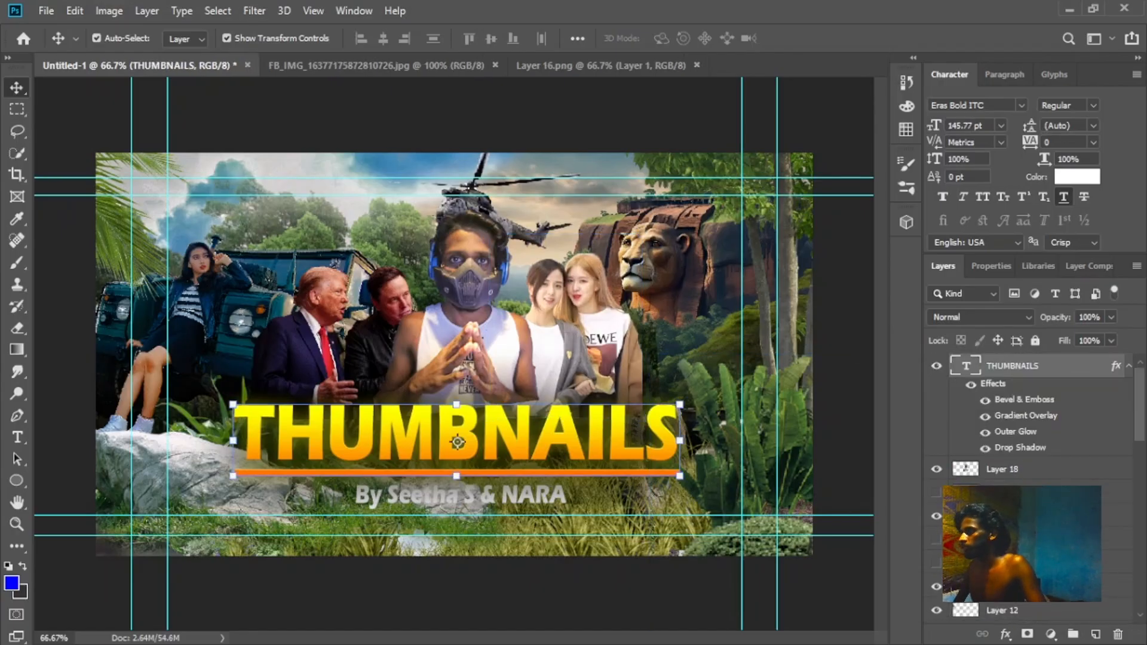
{"action": "left_click", "coordinate": [361, 344]}
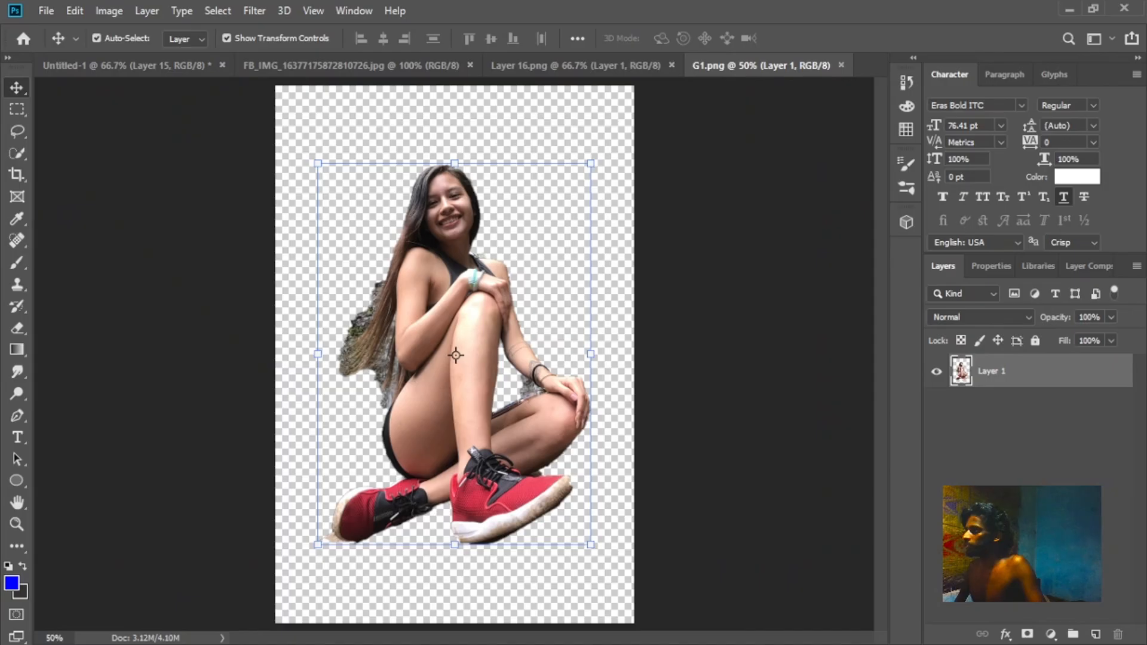
Bring the seated woman from G1.png into the thumbnail, scale her to 85.02% and place her at the left edge
{"action": "left_click_drag", "start_coordinate": [448, 358], "coordinate": [205, 469]}
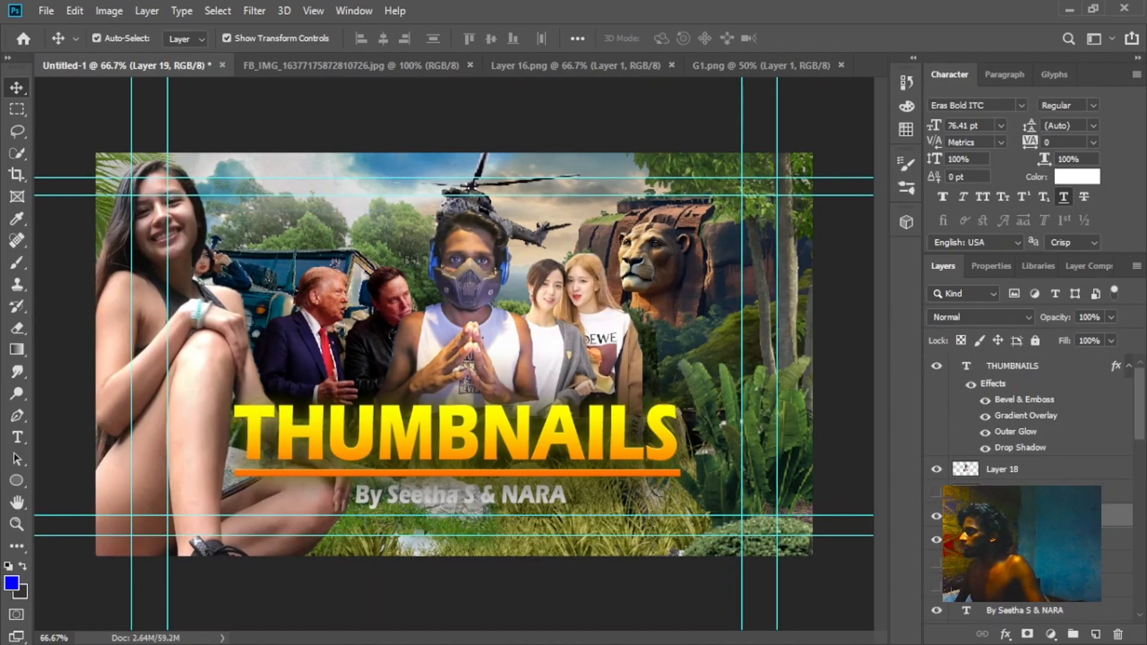
{"action": "left_click_drag", "start_coordinate": [174, 159], "coordinate": [174, 236]}
{"action": "left_click_drag", "start_coordinate": [197, 358], "coordinate": [203, 281]}
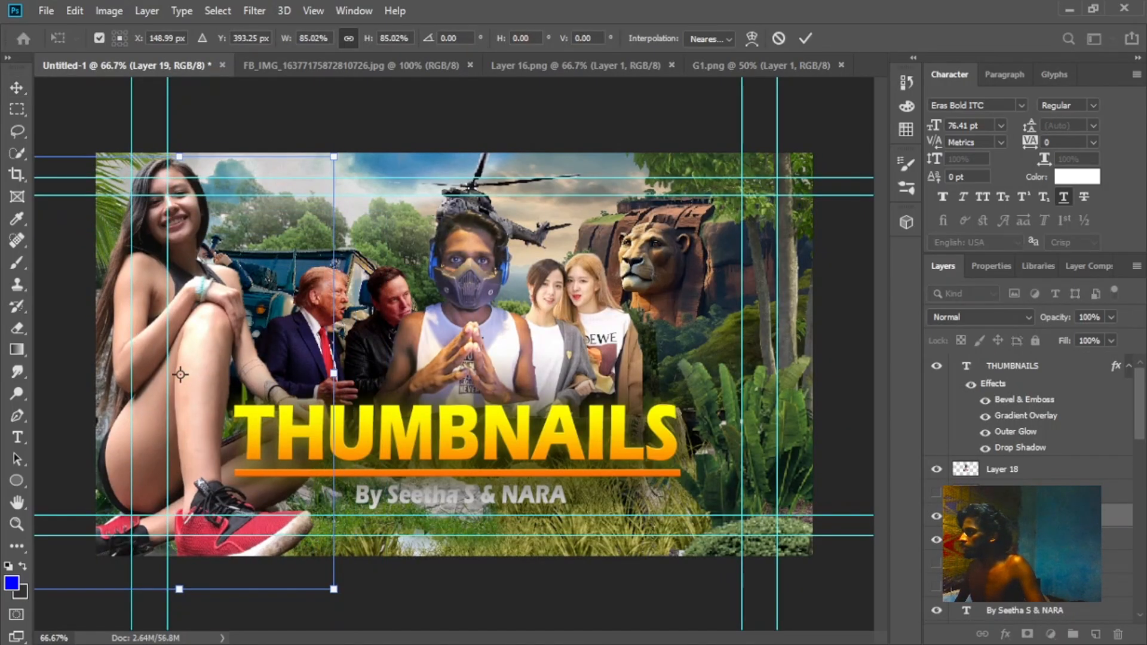
{"action": "key", "text": "Return"}
{"action": "left_click", "coordinate": [454, 316]}
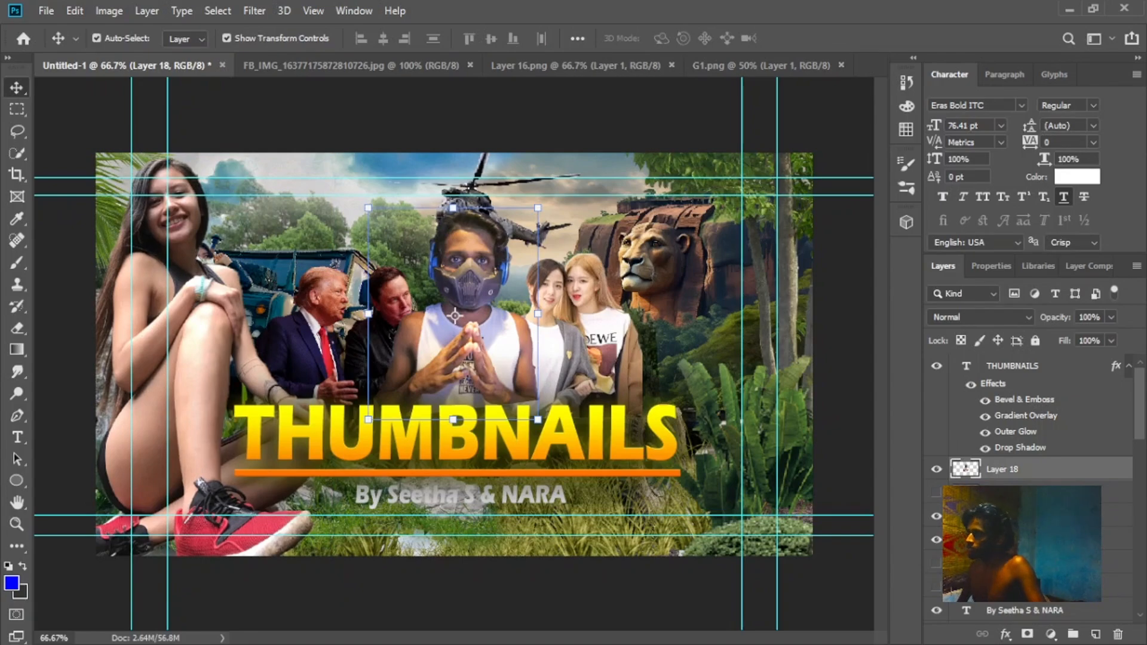
Move the fern plants and their rocks up beside the two women, and shift the jeep slightly right and down
{"action": "left_click_drag", "start_coordinate": [746, 448], "coordinate": [681, 362]}
{"action": "left_click", "coordinate": [837, 370]}
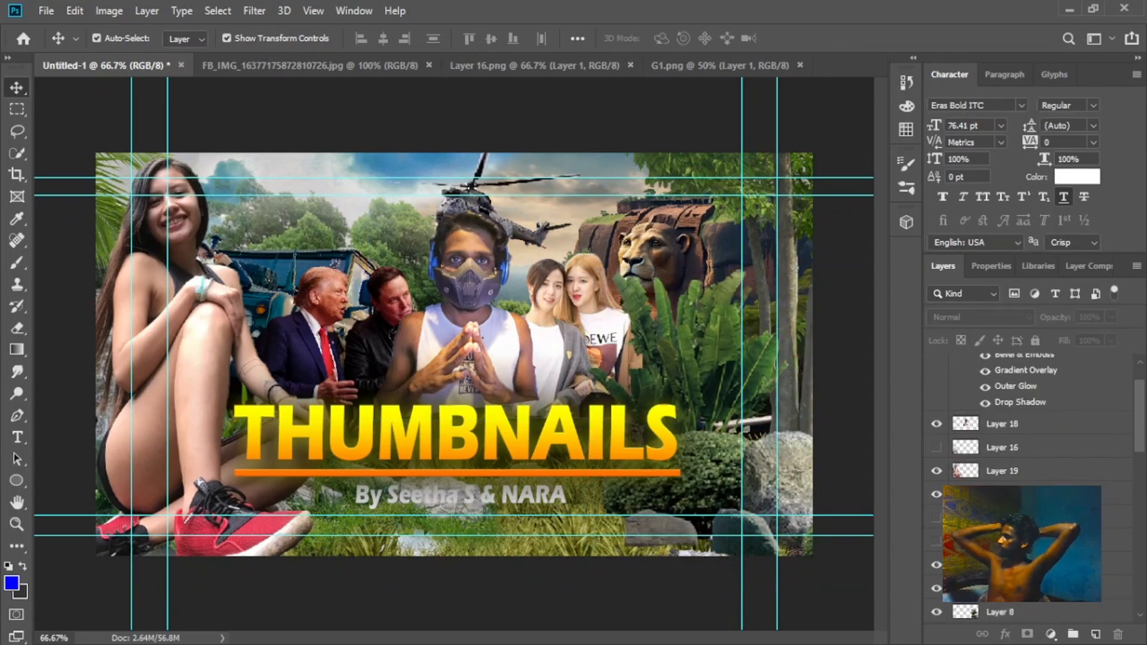
{"action": "left_click_drag", "start_coordinate": [281, 269], "coordinate": [290, 281]}
{"action": "mouse_move", "coordinate": [197, 335]}
{"action": "left_mouse_down"}
{"action": "mouse_move", "coordinate": [234, 333]}
{"action": "mouse_move", "coordinate": [217, 333]}
{"action": "left_mouse_up"}
Scale the seated woman to 45.28% and place her on the left rocks in front of the jeep
{"action": "left_click_drag", "start_coordinate": [354, 370], "coordinate": [217, 361]}
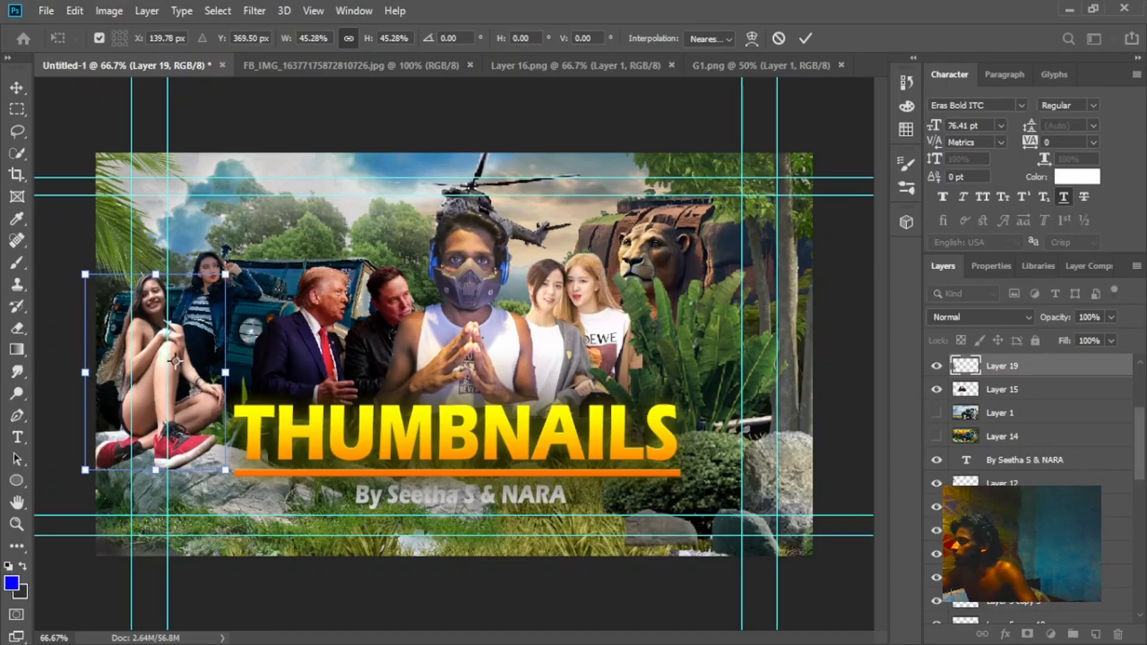
{"action": "key", "text": "Return"}
{"action": "left_click", "coordinate": [538, 410]}
{"action": "left_click", "coordinate": [66, 341]}
Move the helicopter right and slightly up, clear of the masked man's head
{"action": "left_click", "coordinate": [657, 251]}
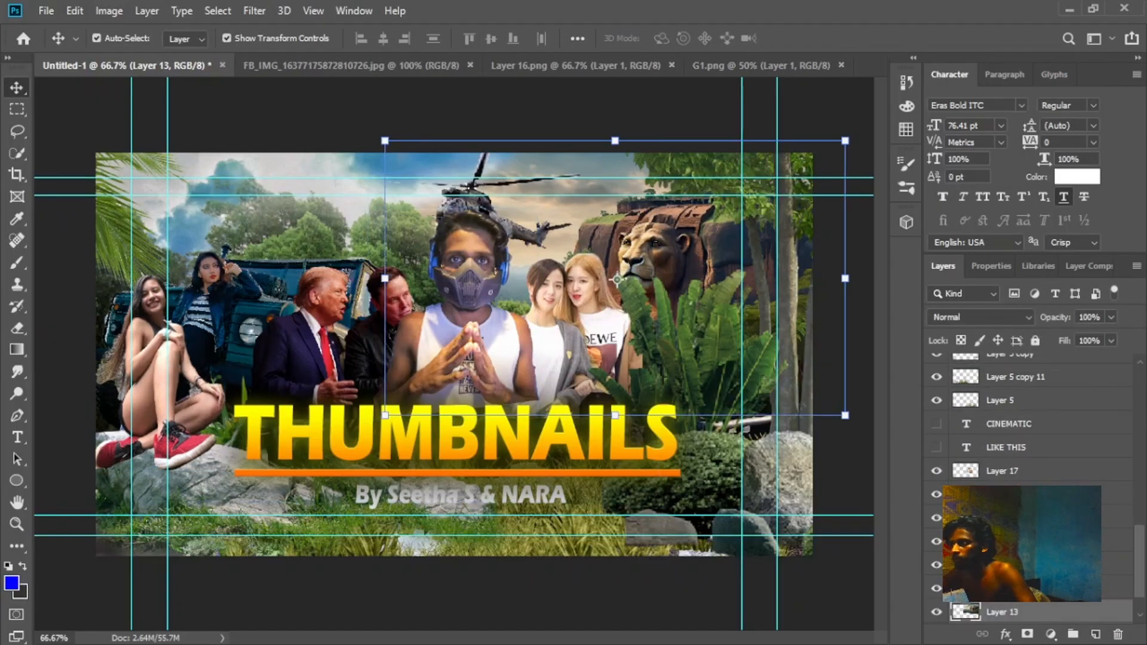
{"action": "left_click", "coordinate": [538, 388]}
{"action": "left_click_drag", "start_coordinate": [478, 203], "coordinate": [529, 193]}
{"action": "left_click", "coordinate": [496, 337]}
Move the byline layer above the THUMBNAILS title layer, and nudge the two men slightly left
{"action": "left_click", "coordinate": [462, 498]}
{"action": "left_click_drag", "start_coordinate": [1024, 365], "coordinate": [1024, 358]}
{"action": "left_click", "coordinate": [836, 359]}
{"action": "left_click_drag", "start_coordinate": [367, 341], "coordinate": [357, 341]}
{"action": "key", "text": "ctrl+t"}
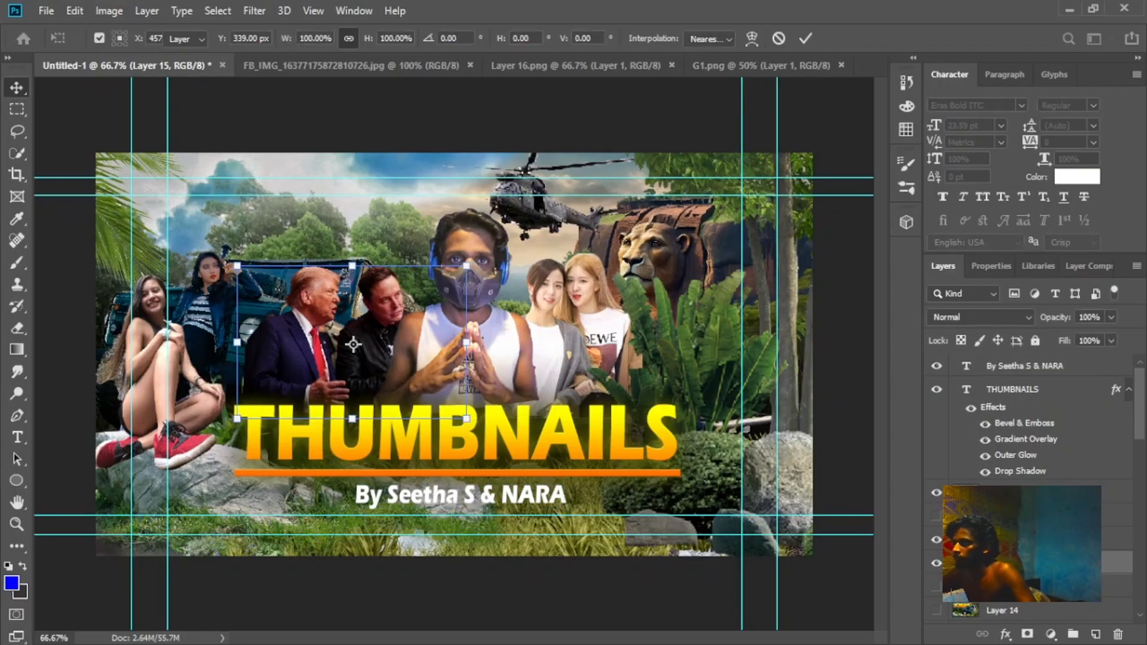
{"action": "key", "text": "Return"}
Rotate the jeep -4.90° and move it slightly up and left behind the two men
{"action": "left_click", "coordinate": [836, 358]}
{"action": "left_click", "coordinate": [394, 239]}
{"action": "left_click_drag", "start_coordinate": [251, 281], "coordinate": [245, 276]}
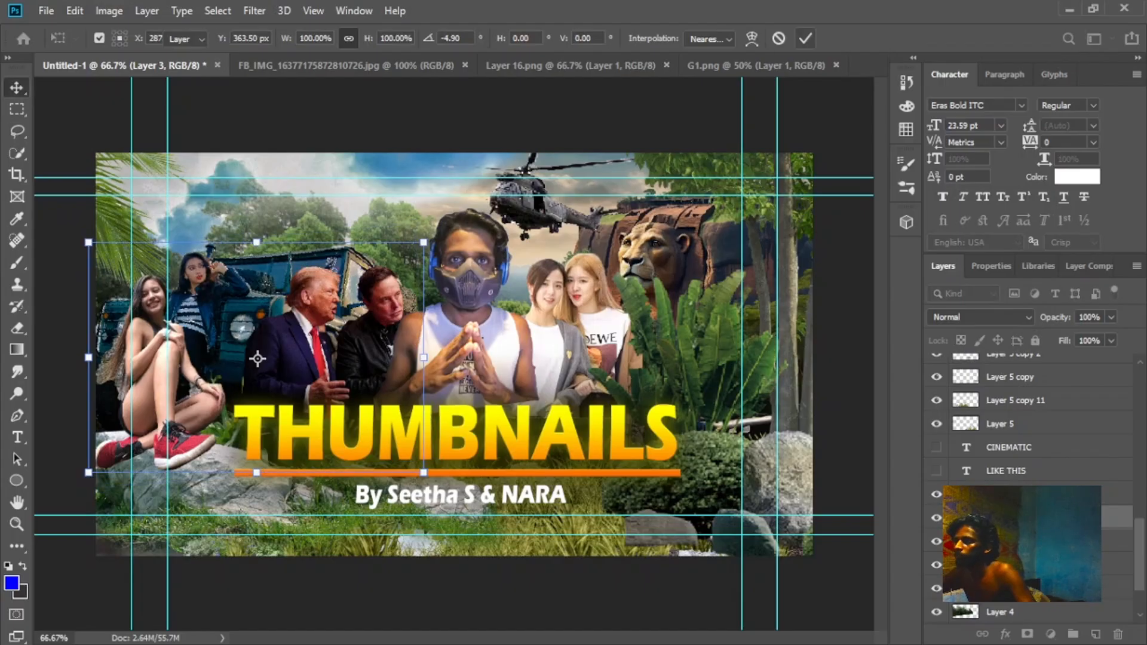
{"action": "left_click", "coordinate": [791, 428]}
Close the FB_IMG, Layer 16.png and G1.png source documents
{"action": "left_click", "coordinate": [358, 173]}
{"action": "left_click", "coordinate": [359, 95]}
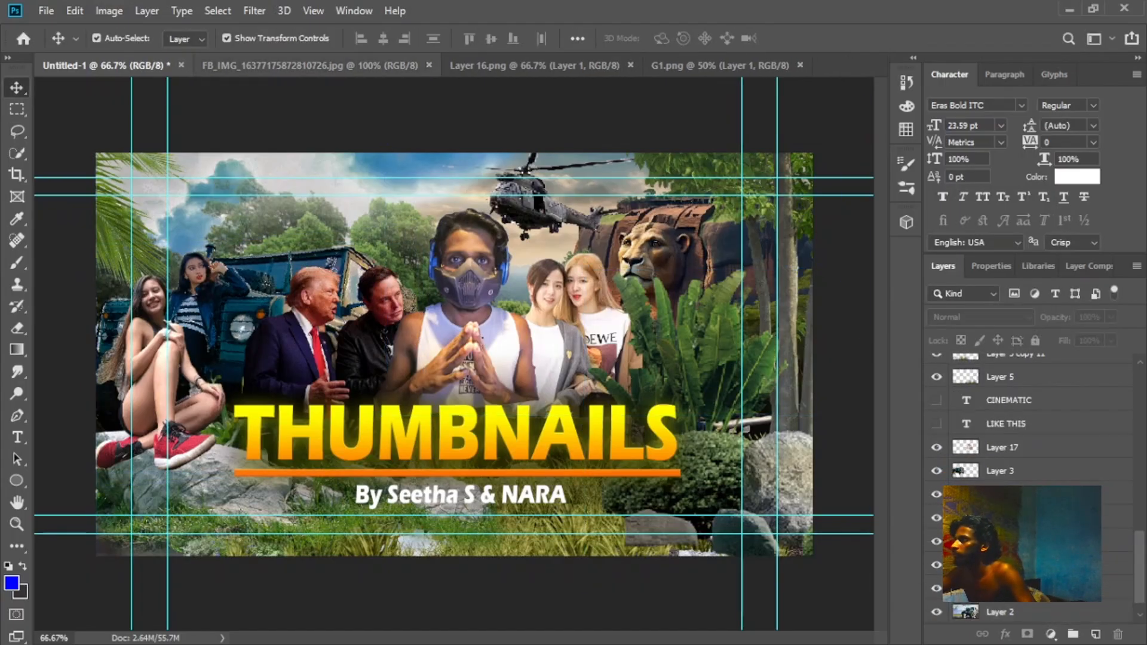
{"action": "left_click", "coordinate": [631, 65]}
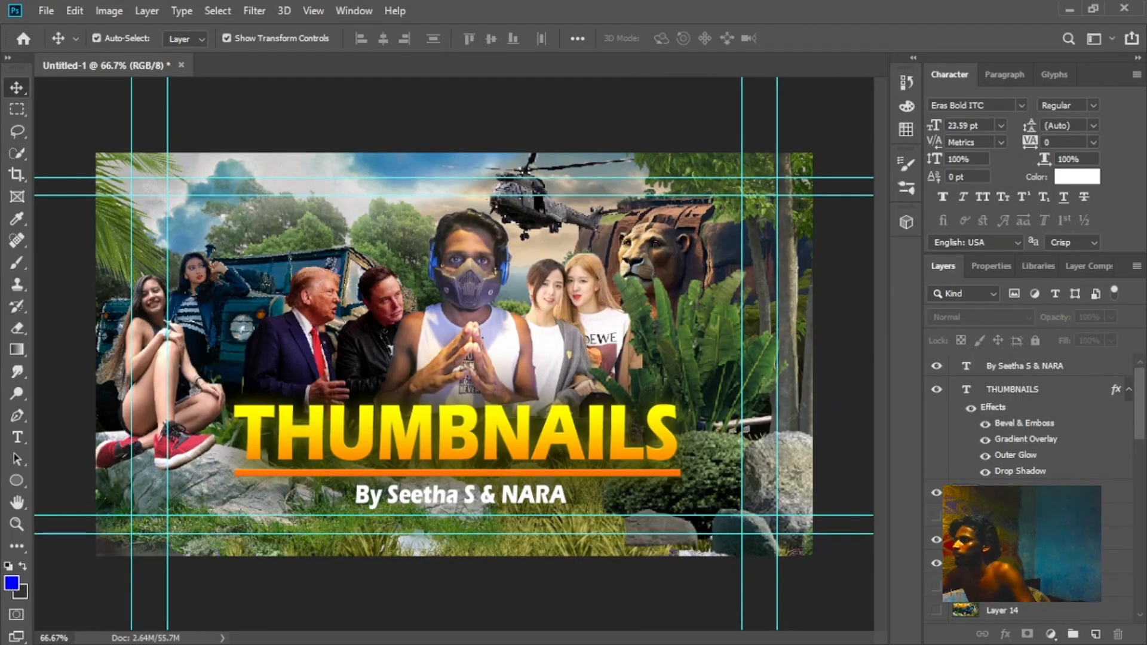
Move the lion rock up and right above the fern plants, and lower the byline slightly beneath the title
{"action": "left_click", "coordinate": [538, 187]}
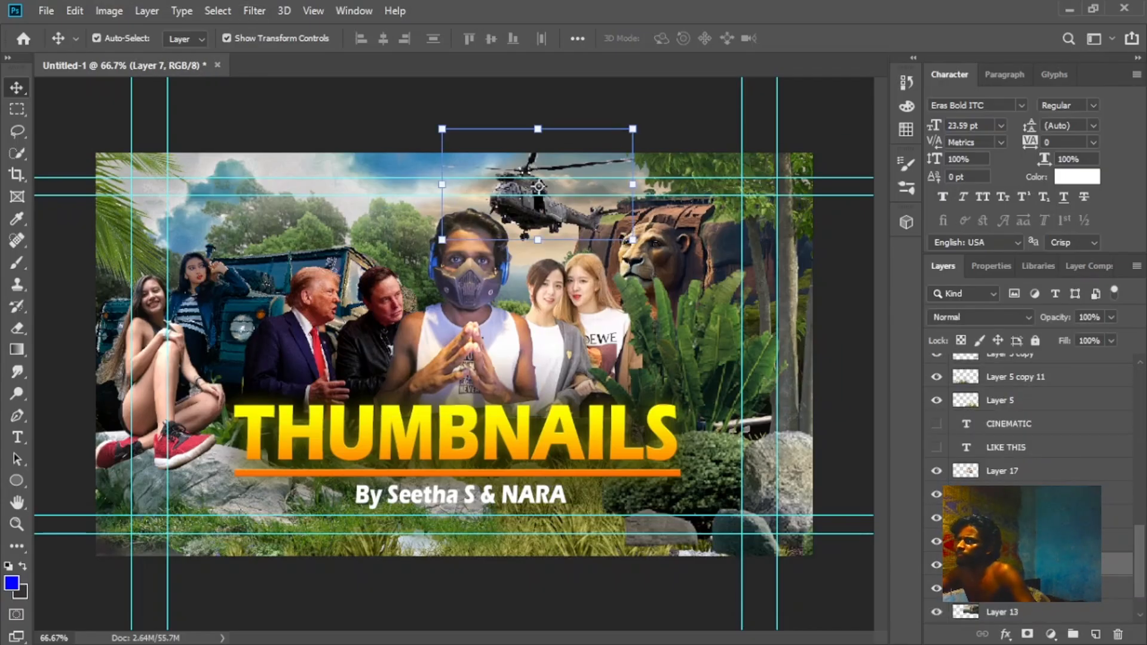
{"action": "key", "text": "Escape"}
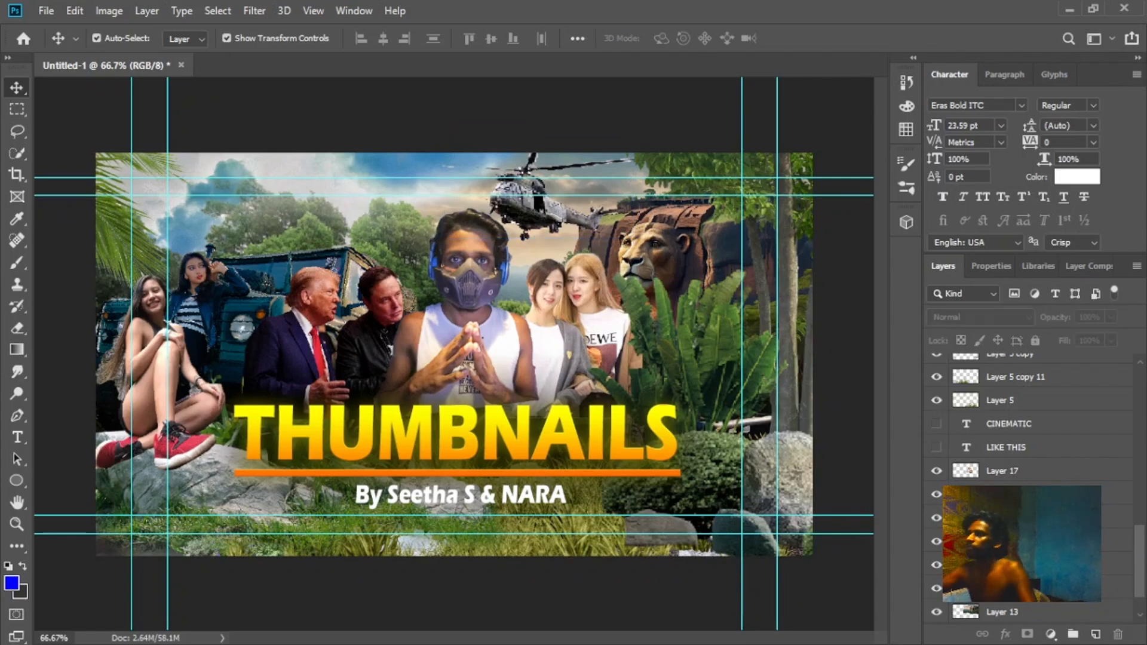
{"action": "left_click_drag", "start_coordinate": [654, 250], "coordinate": [681, 235]}
{"action": "left_click", "coordinate": [687, 329]}
{"action": "left_click", "coordinate": [460, 502]}
{"action": "left_click_drag", "start_coordinate": [460, 495], "coordinate": [462, 506]}
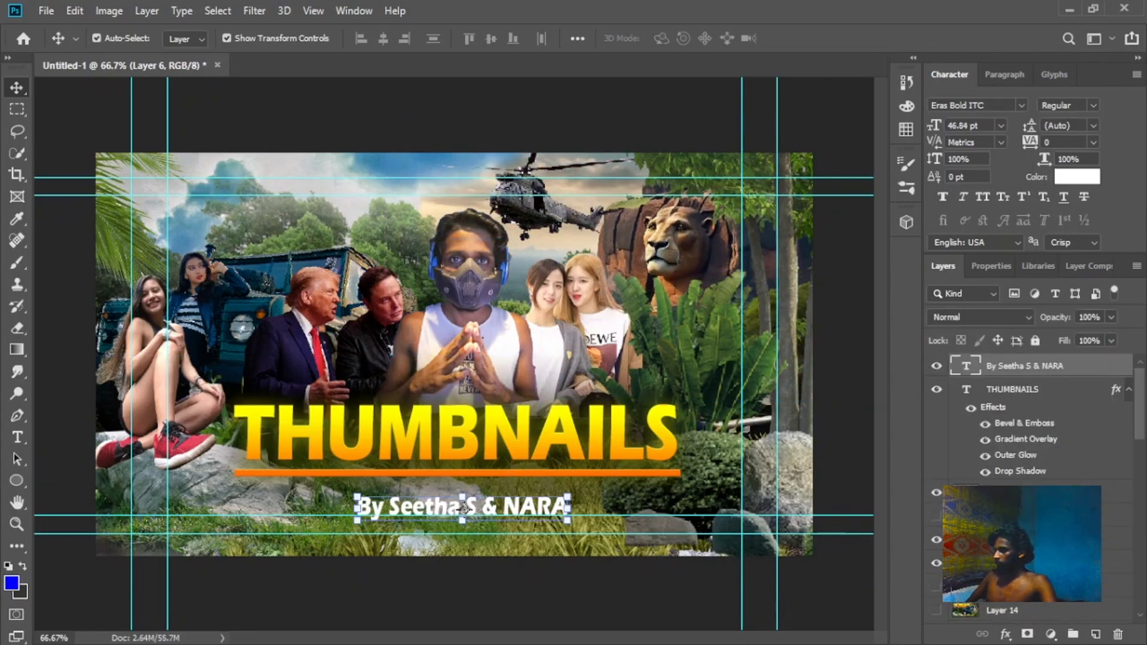
Nudge the THUMBNAILS title slightly down and left, and lower the masked man slightly behind it
{"action": "left_click_drag", "start_coordinate": [457, 433], "coordinate": [454, 439]}
{"action": "left_click", "coordinate": [705, 407]}
{"action": "left_click_drag", "start_coordinate": [482, 338], "coordinate": [482, 342]}
Reduce the lion rock's height, move it slightly up and left, and erase along its upper edge near the helicopter
{"action": "left_click", "coordinate": [657, 251]}
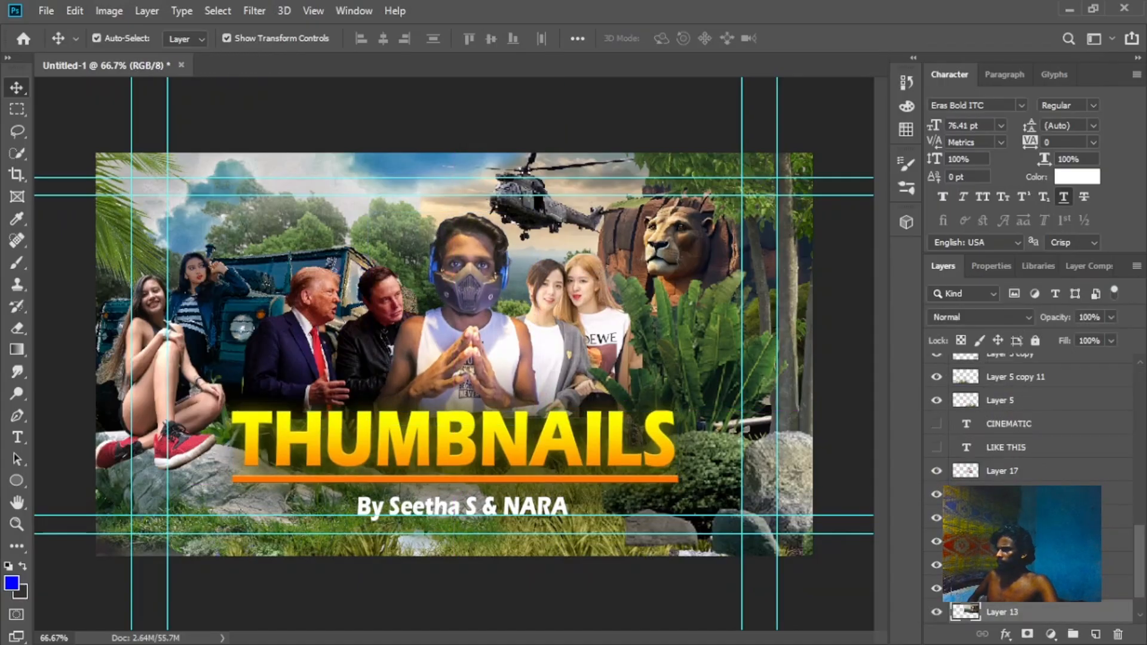
{"action": "left_click_drag", "start_coordinate": [602, 123], "coordinate": [602, 157]}
{"action": "left_click_drag", "start_coordinate": [627, 221], "coordinate": [617, 217]}
{"action": "left_click", "coordinate": [806, 39]}
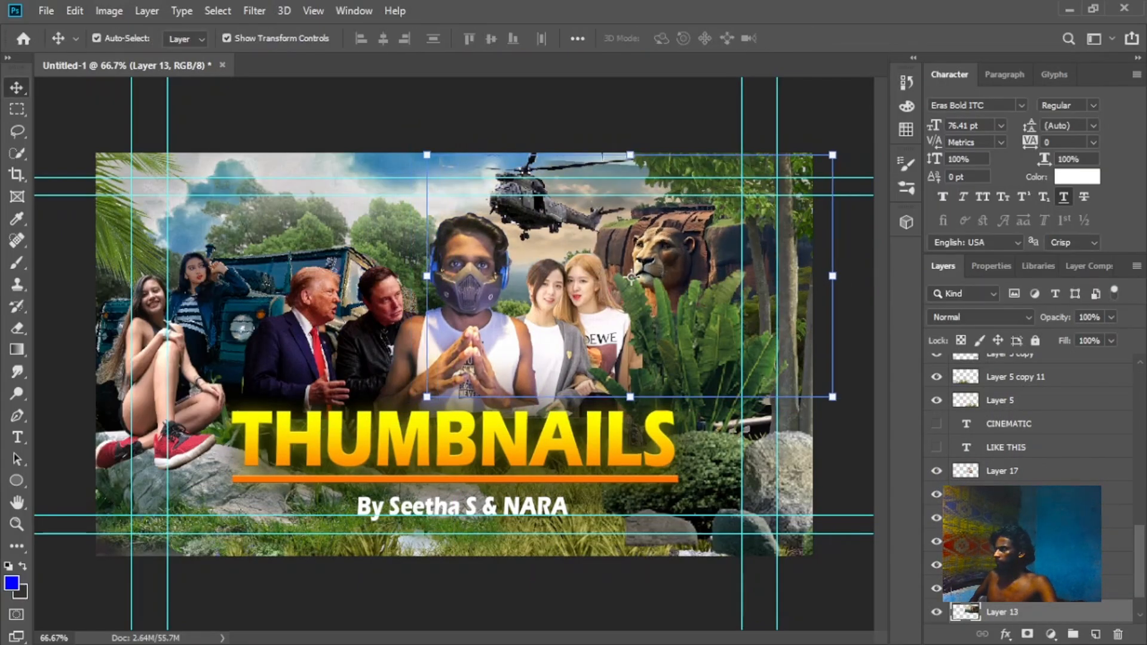
{"action": "key", "text": "e"}
{"action": "left_click_drag", "start_coordinate": [633, 170], "coordinate": [559, 170]}
Open the front-facing jeep cutout pngegg (25).png
{"action": "left_click", "coordinate": [353, 344]}
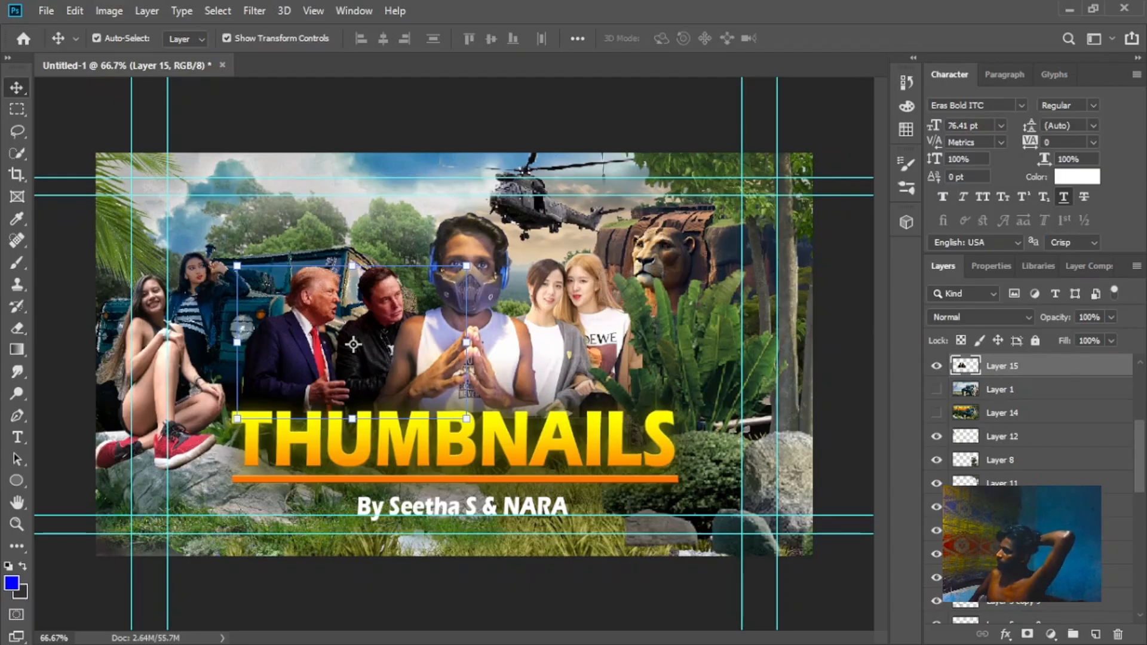
{"action": "left_click", "coordinate": [257, 358]}
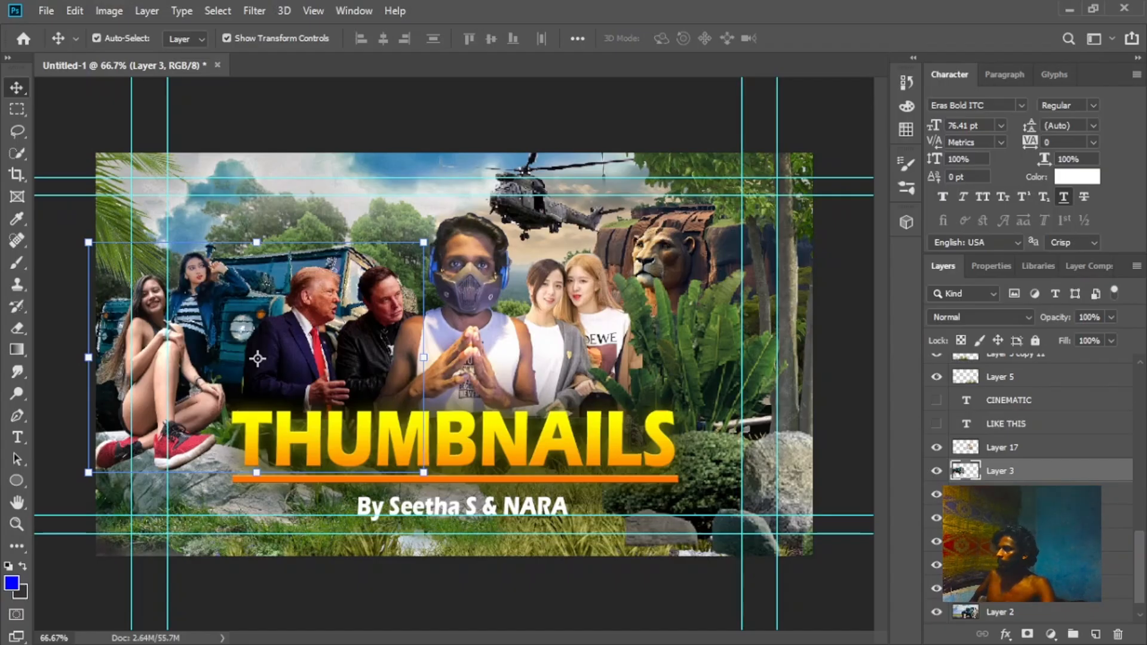
{"action": "left_click", "coordinate": [687, 526]}
{"action": "left_click", "coordinate": [469, 358]}
{"action": "left_click", "coordinate": [687, 526]}
{"action": "left_click", "coordinate": [836, 533]}
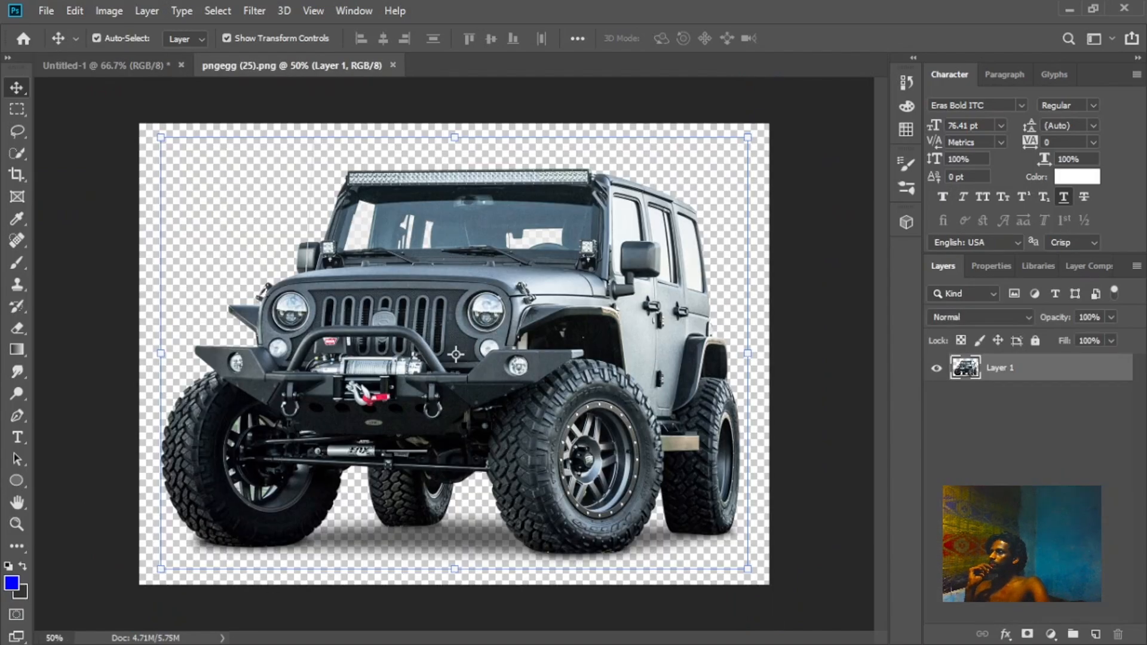
Bring the pngegg (25).png jeep into the Untitled-1 thumbnail, scale it down and place it along the canvas's left edge
{"action": "mouse_move", "coordinate": [436, 334]}
{"action": "left_mouse_down"}
{"action": "mouse_move", "coordinate": [418, 102]}
{"action": "mouse_move", "coordinate": [454, 334]}
{"action": "left_mouse_up"}
{"action": "key", "text": "ctrl+t"}
{"action": "left_click_drag", "start_coordinate": [301, 302], "coordinate": [546, 302]}
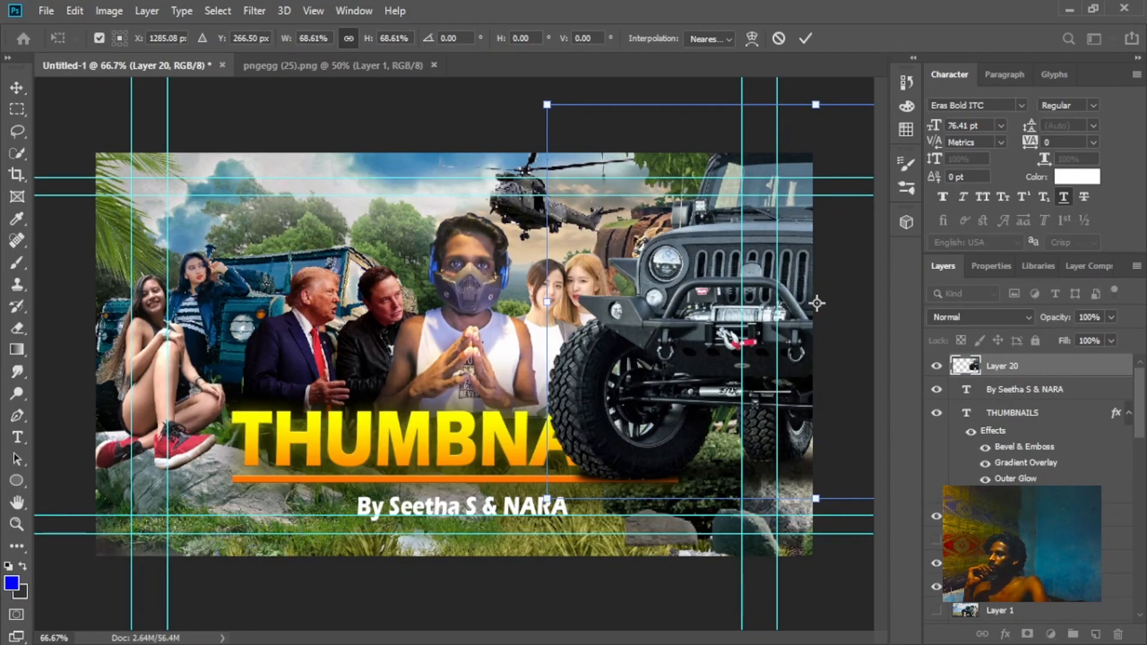
{"action": "left_click_drag", "start_coordinate": [717, 299], "coordinate": [764, 376]}
{"action": "left_click_drag", "start_coordinate": [594, 181], "coordinate": [667, 235]}
{"action": "left_click_drag", "start_coordinate": [764, 375], "coordinate": [86, 364]}
{"action": "key", "text": "Return"}
{"action": "left_click_drag", "start_coordinate": [443, 214], "coordinate": [367, 269]}
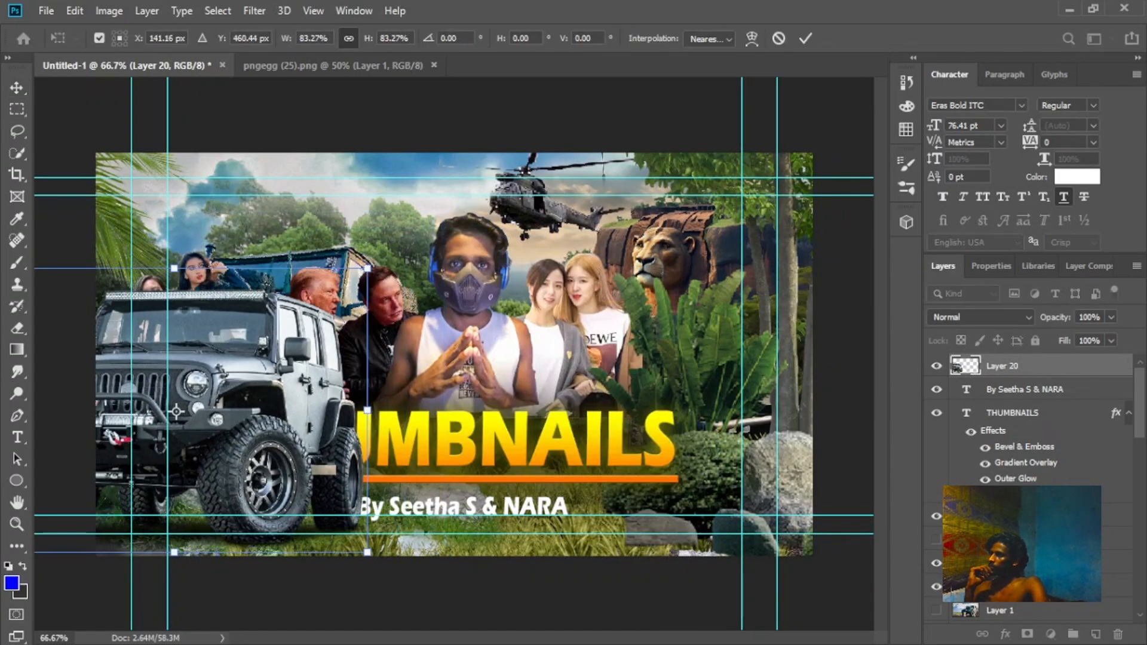
{"action": "key", "text": "Return"}
Move the seated woman to the thumbnail's lower right corner, then scale the new jeep down slightly and move it up
{"action": "left_click_drag", "start_coordinate": [150, 281], "coordinate": [732, 366]}
{"action": "left_click", "coordinate": [768, 409]}
{"action": "left_click_drag", "start_coordinate": [251, 383], "coordinate": [243, 397]}
{"action": "left_click_drag", "start_coordinate": [358, 283], "coordinate": [327, 306]}
{"action": "left_click_drag", "start_coordinate": [198, 403], "coordinate": [267, 297]}
{"action": "key", "text": "Return"}
Hide the old jeep on Layer 3 and move the new jeep's layer below Layer 15, placing it behind the two men
{"action": "scroll", "coordinate": [1027, 424], "scroll_direction": "down", "scroll_amount": 10}
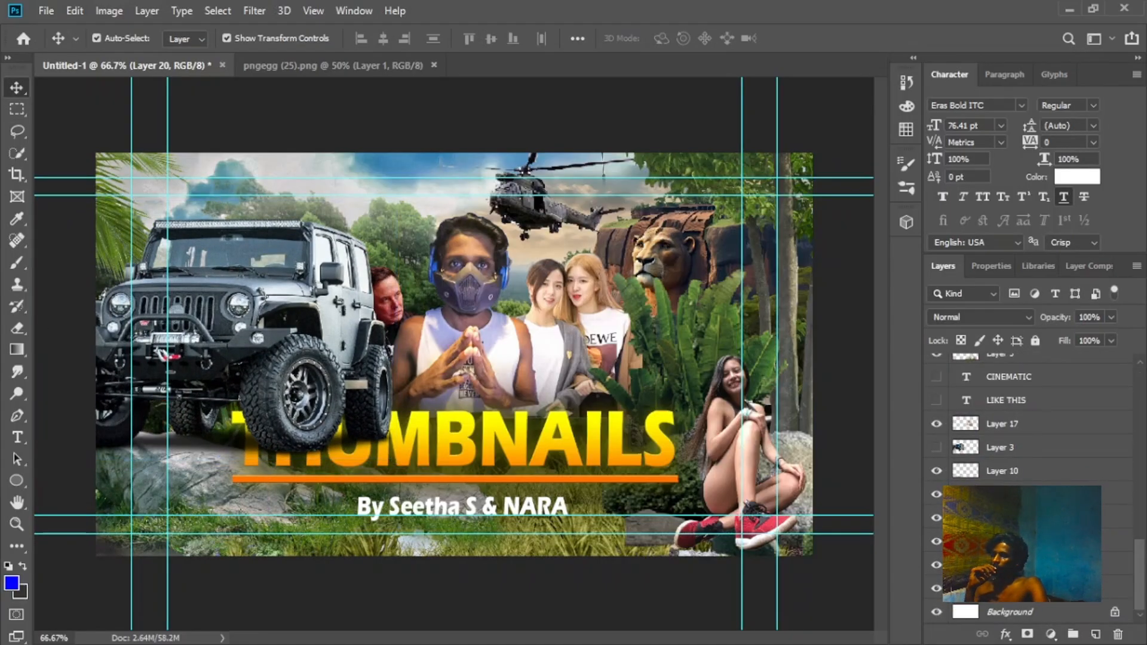
{"action": "left_click_drag", "start_coordinate": [268, 297], "coordinate": [775, 373]}
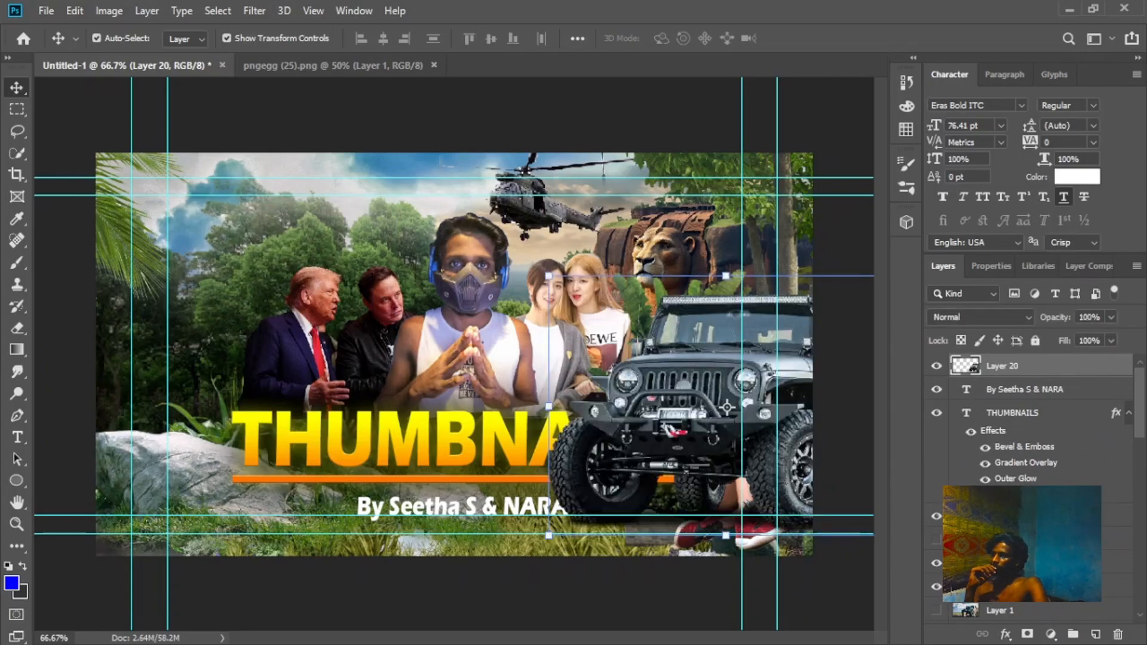
{"action": "key", "text": "ctrl+z"}
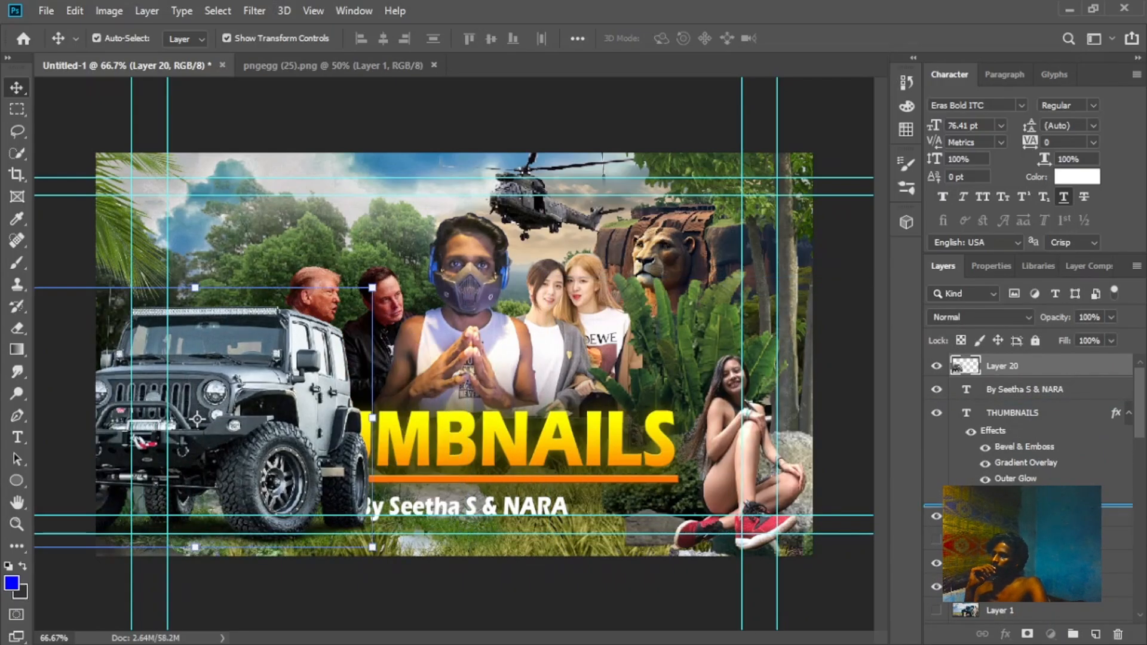
{"action": "left_click_drag", "start_coordinate": [1015, 506], "coordinate": [1016, 517]}
{"action": "left_click_drag", "start_coordinate": [179, 382], "coordinate": [189, 308]}
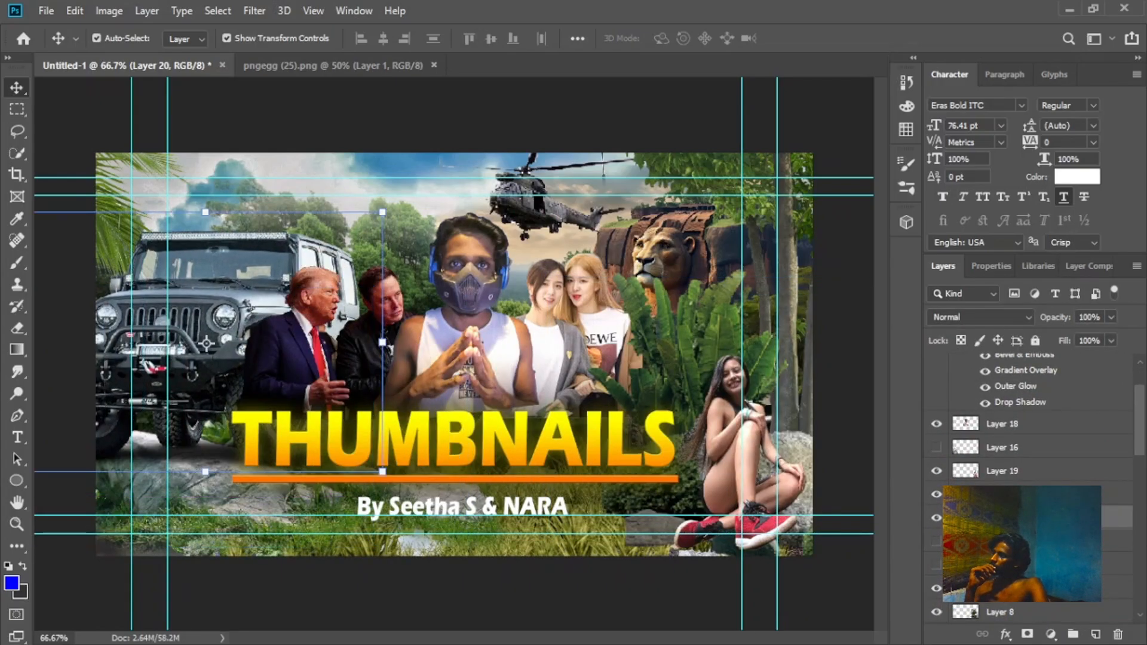
Tilt the new jeep clockwise, shift it right behind the two men and enlarge it slightly
{"action": "left_click_drag", "start_coordinate": [391, 205], "coordinate": [414, 242]}
{"action": "left_click_drag", "start_coordinate": [179, 322], "coordinate": [233, 324]}
{"action": "key", "text": "Return"}
{"action": "mouse_move", "coordinate": [422, 199]}
{"action": "left_mouse_down"}
{"action": "mouse_move", "coordinate": [461, 167]}
{"action": "mouse_move", "coordinate": [431, 192]}
{"action": "left_mouse_up"}
{"action": "key", "text": "Return"}
Enlarge the seated woman, move her slightly left and bring her layer above the THUMBNAILS title
{"action": "left_click", "coordinate": [631, 276]}
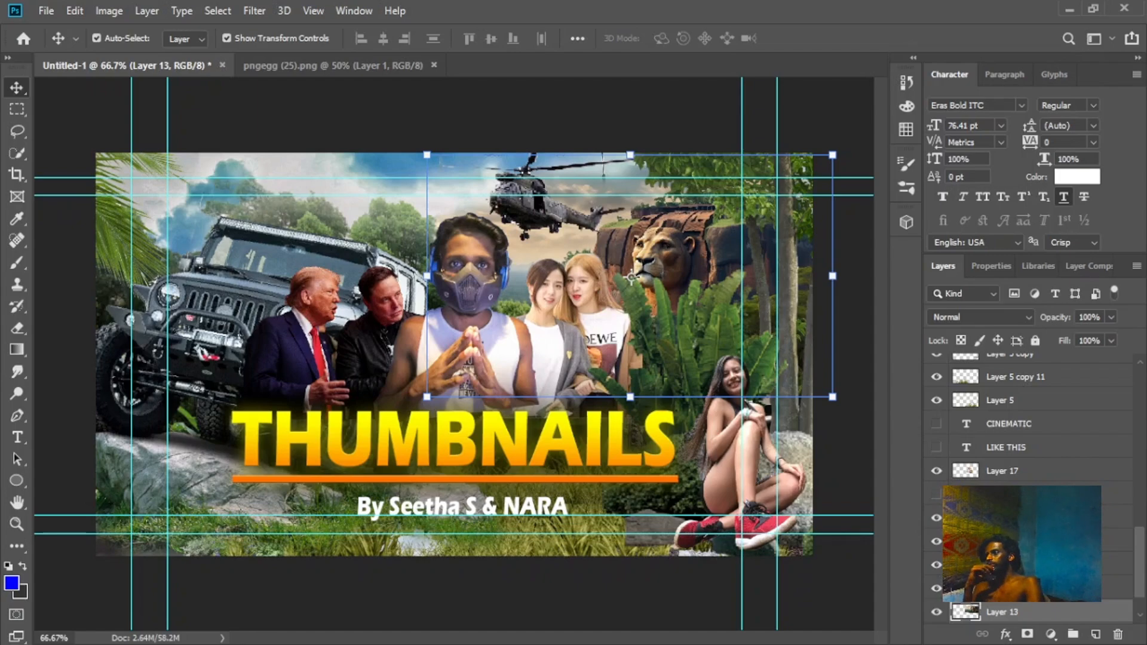
{"action": "left_click", "coordinate": [736, 432]}
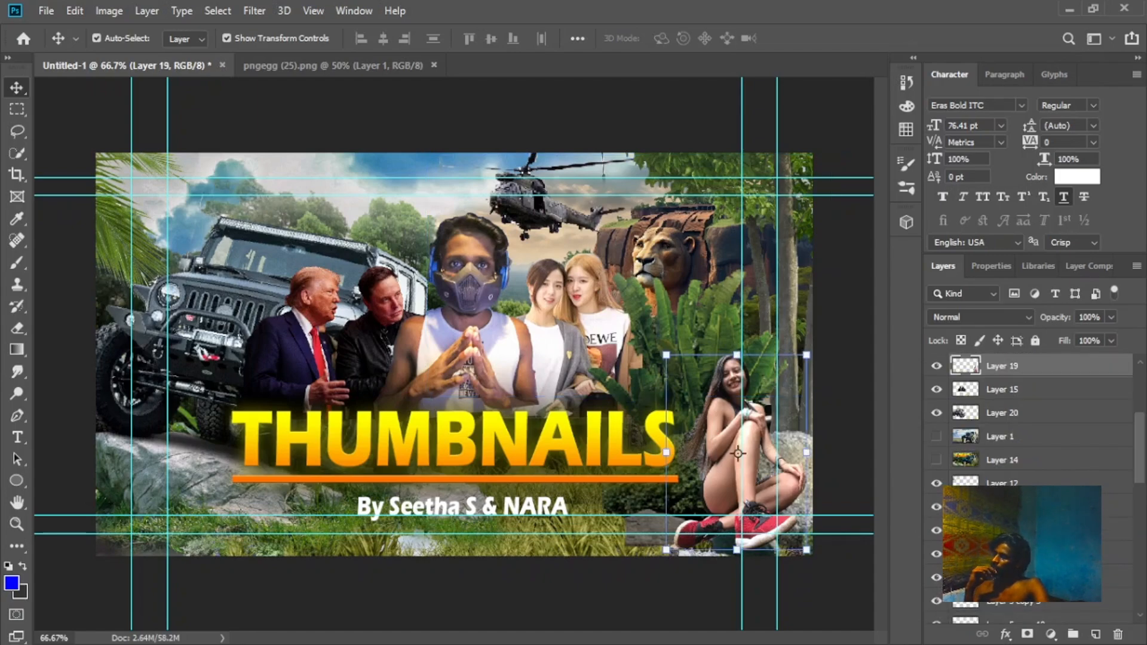
{"action": "left_click_drag", "start_coordinate": [737, 354], "coordinate": [737, 272]}
{"action": "left_click_drag", "start_coordinate": [736, 383], "coordinate": [712, 380]}
{"action": "key", "text": "Return"}
{"action": "key", "text": "ctrl+]"}
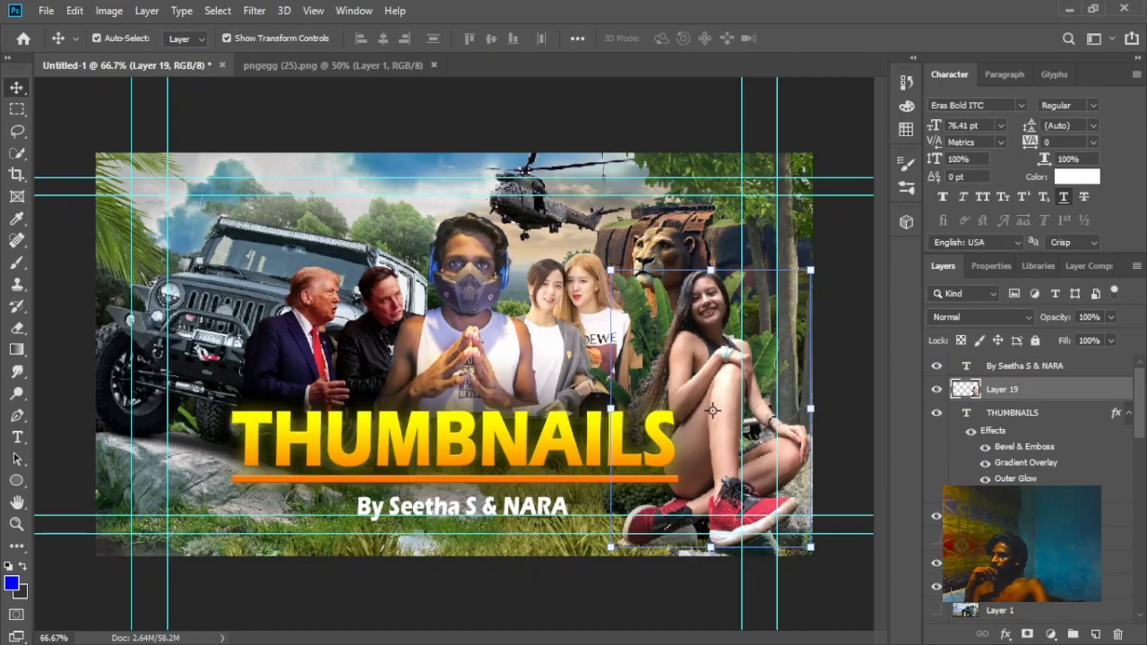
Close the pngegg (25).png source document
{"action": "key", "text": "e"}
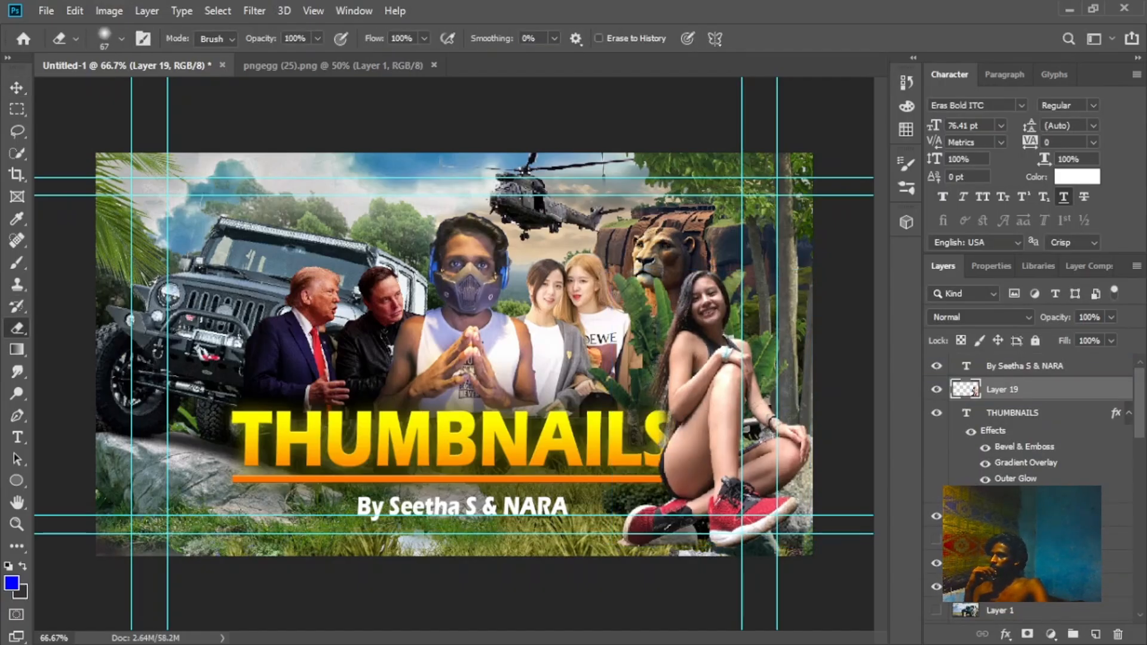
{"action": "key", "text": "v"}
{"action": "left_click", "coordinate": [448, 439]}
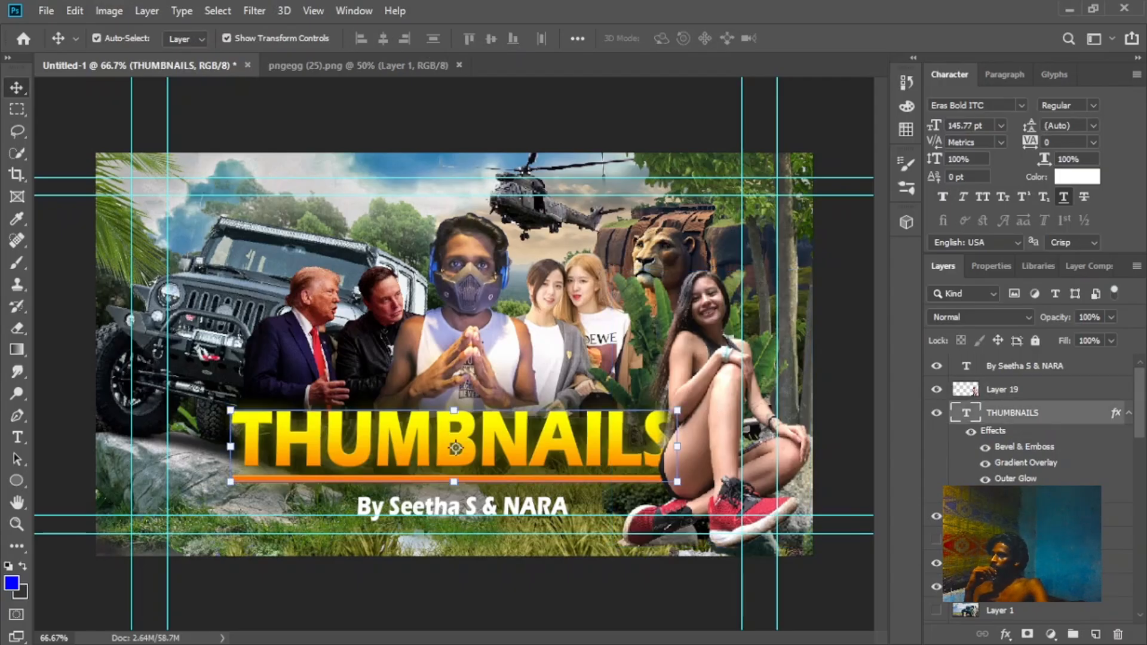
{"action": "left_click", "coordinate": [582, 343]}
{"action": "left_click", "coordinate": [389, 119]}
{"action": "left_click", "coordinate": [391, 65]}
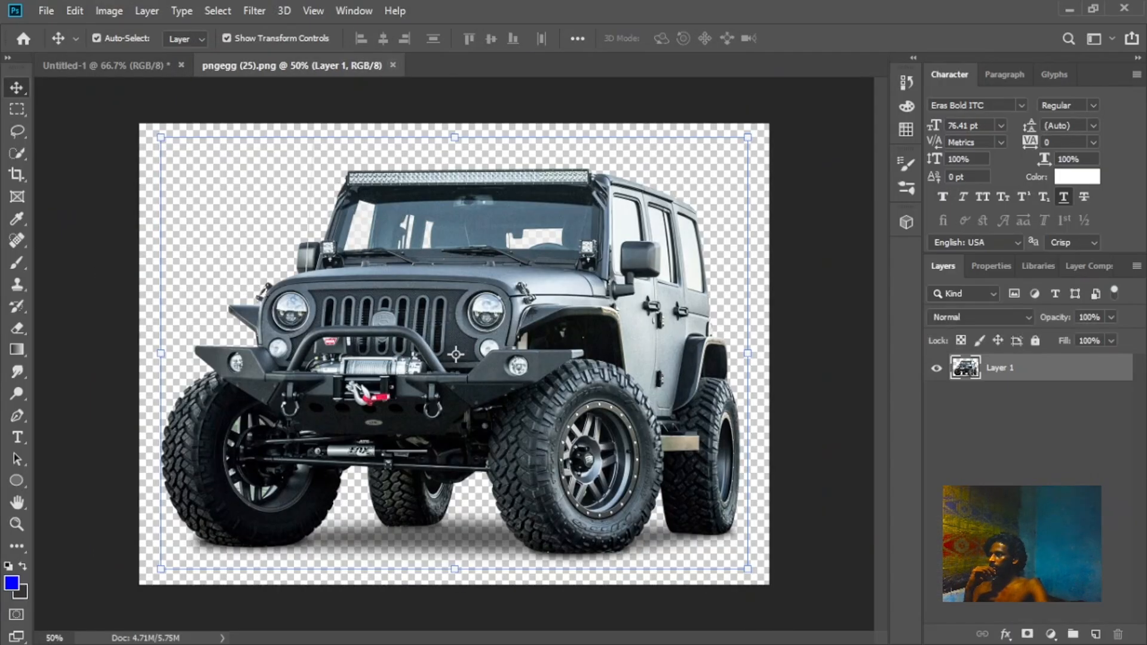
Nudge the masked man slightly right toward the two women
{"action": "left_click", "coordinate": [567, 329]}
{"action": "left_click_drag", "start_coordinate": [469, 358], "coordinate": [479, 360]}
{"action": "left_click", "coordinate": [570, 326]}
{"action": "key", "text": "ctrl+t"}
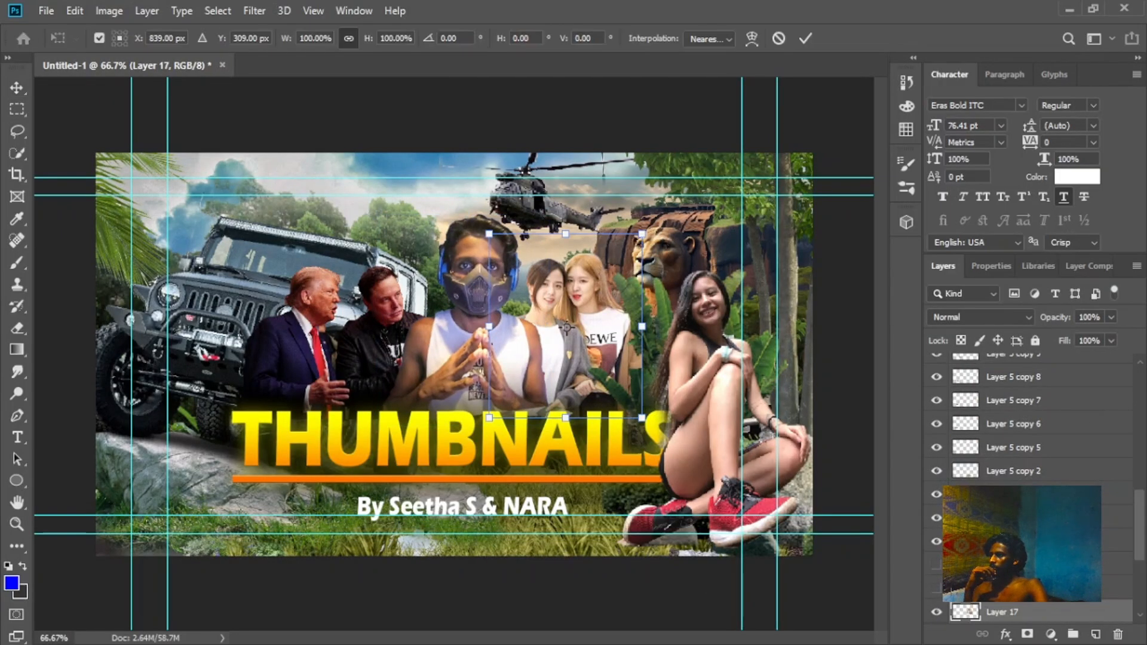
{"action": "left_click", "coordinate": [806, 38]}
{"action": "left_click", "coordinate": [770, 251]}
Add a Drop Shadow to the masked man, the two men, the two women and the seated woman
{"action": "left_click", "coordinate": [478, 335]}
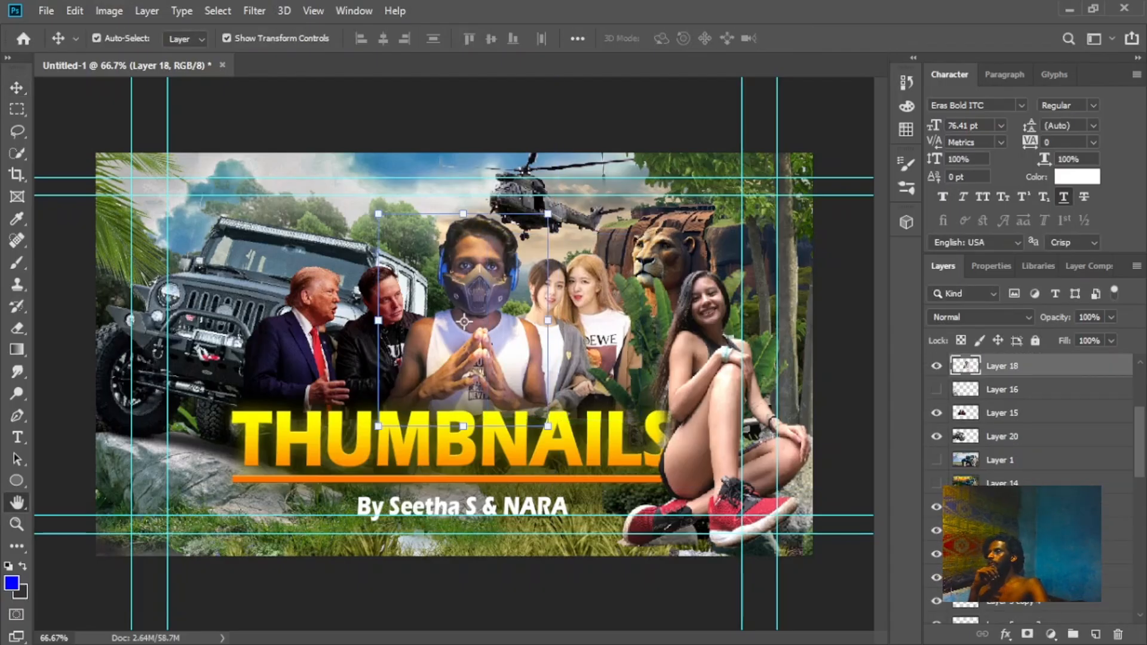
{"action": "key", "text": "Return"}
{"action": "left_click", "coordinate": [566, 329]}
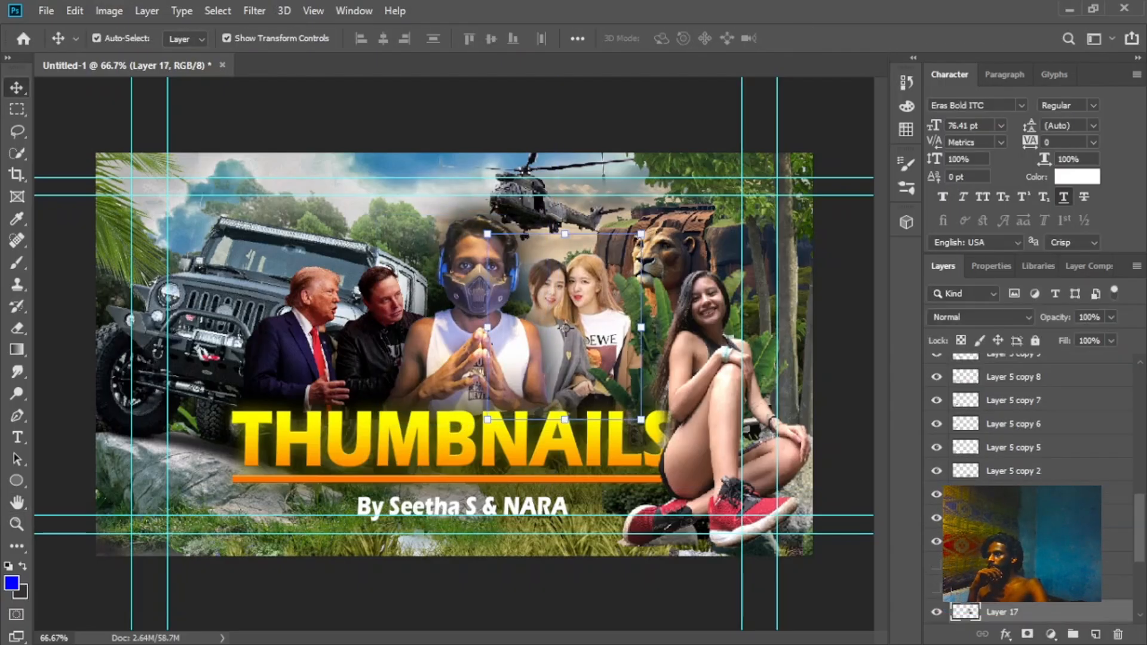
{"action": "left_click", "coordinate": [464, 322]}
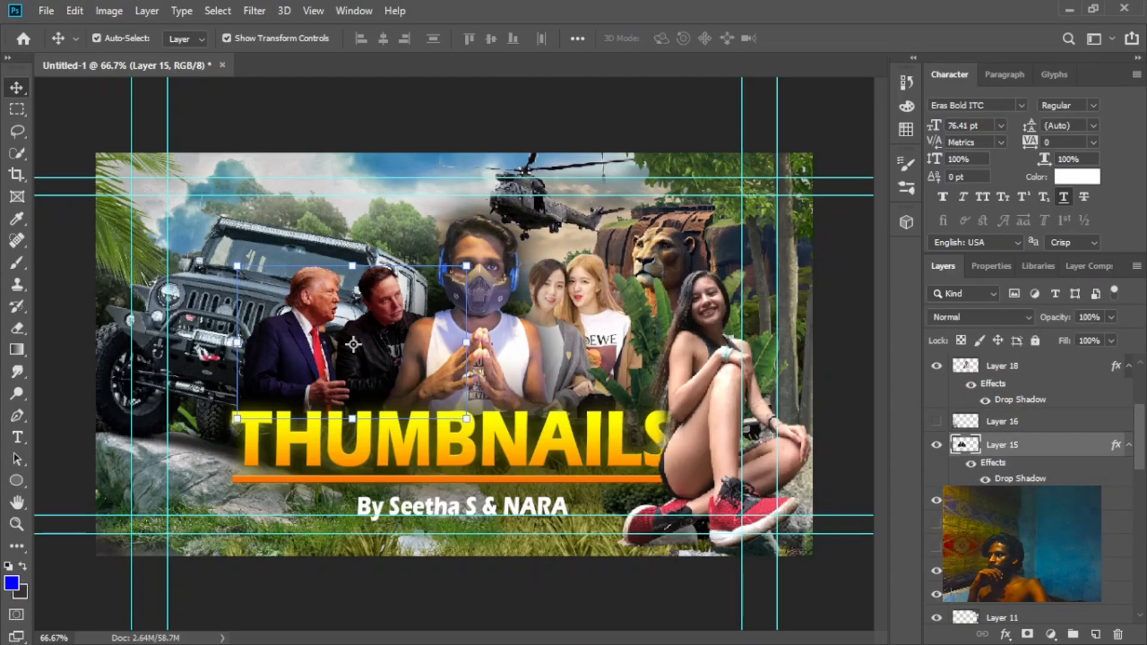
{"action": "left_click", "coordinate": [565, 328]}
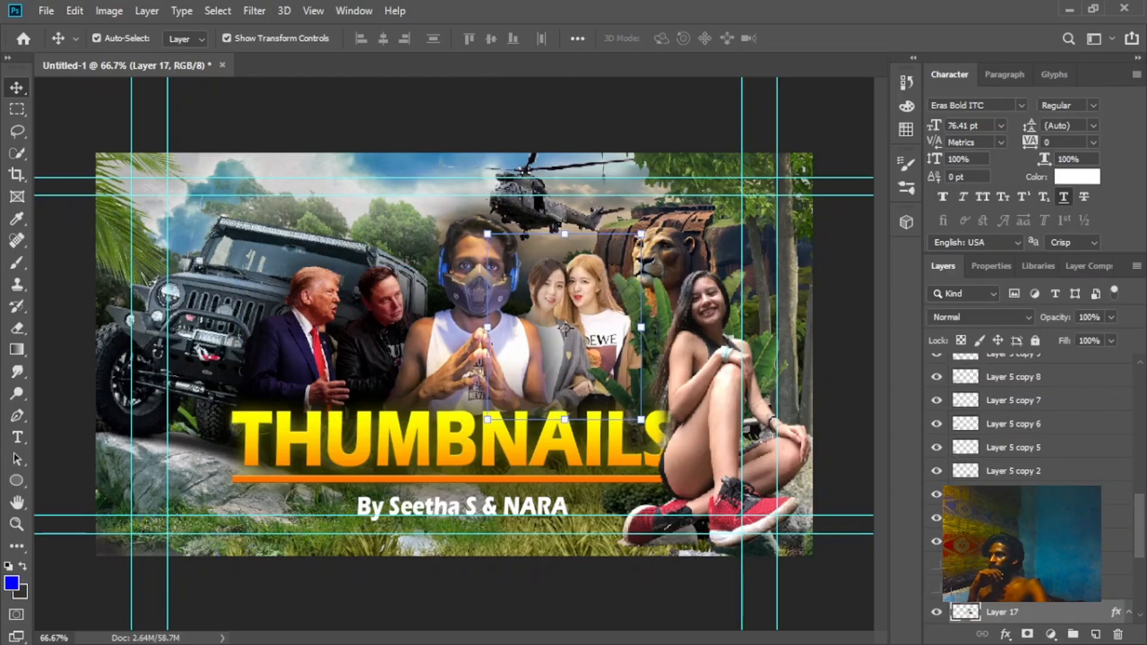
{"action": "left_click", "coordinate": [713, 410]}
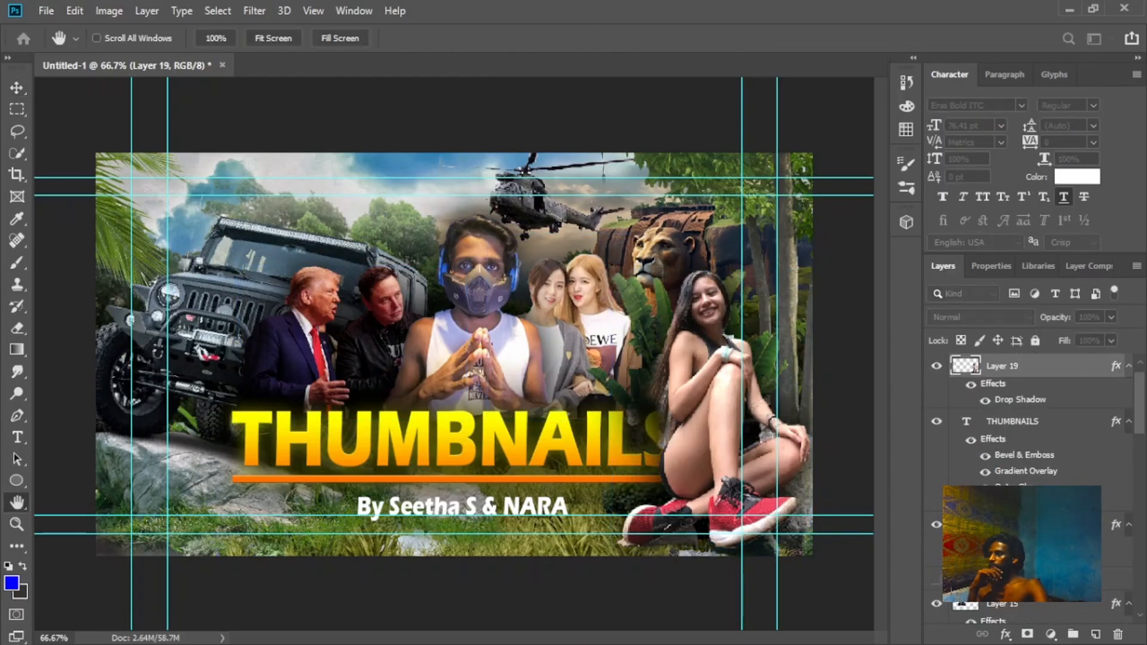
{"action": "key", "text": "Return"}
{"action": "left_click", "coordinate": [777, 239]}
{"action": "key", "text": "ctrl+t"}
{"action": "key", "text": "Return"}
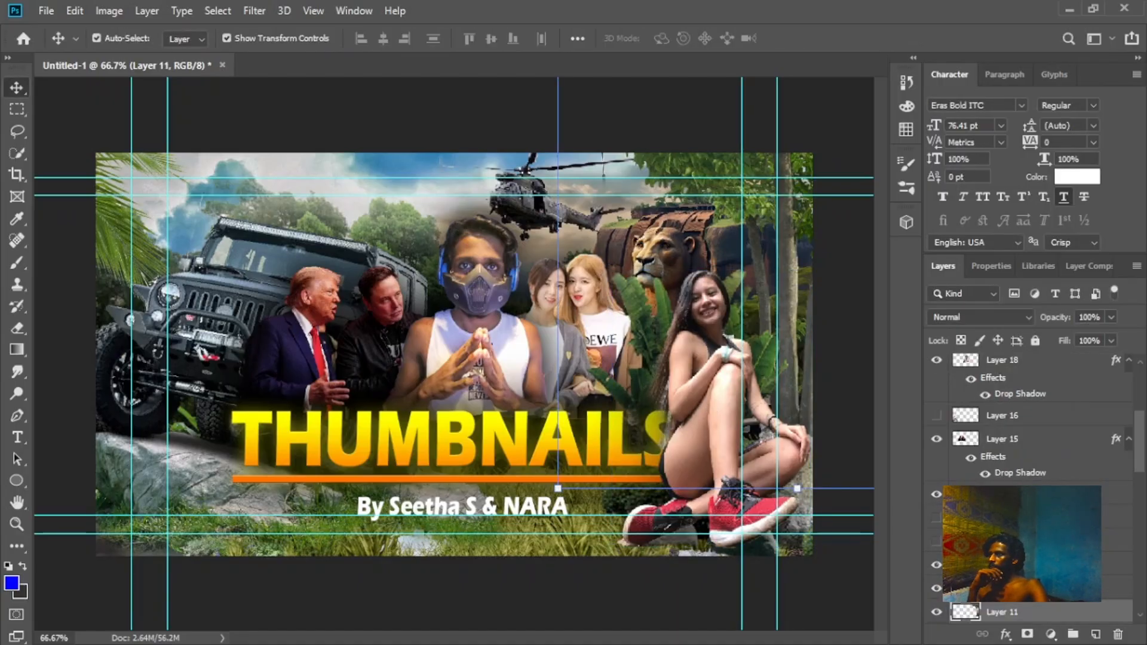
Raise the byline closer to the THUMBNAILS underline and align its horizontal centre with the title
{"action": "left_click", "coordinate": [464, 509]}
{"action": "mouse_move", "coordinate": [464, 508]}
{"action": "left_mouse_down"}
{"action": "mouse_move", "coordinate": [430, 502]}
{"action": "mouse_move", "coordinate": [494, 502]}
{"action": "mouse_move", "coordinate": [472, 501]}
{"action": "left_mouse_up"}
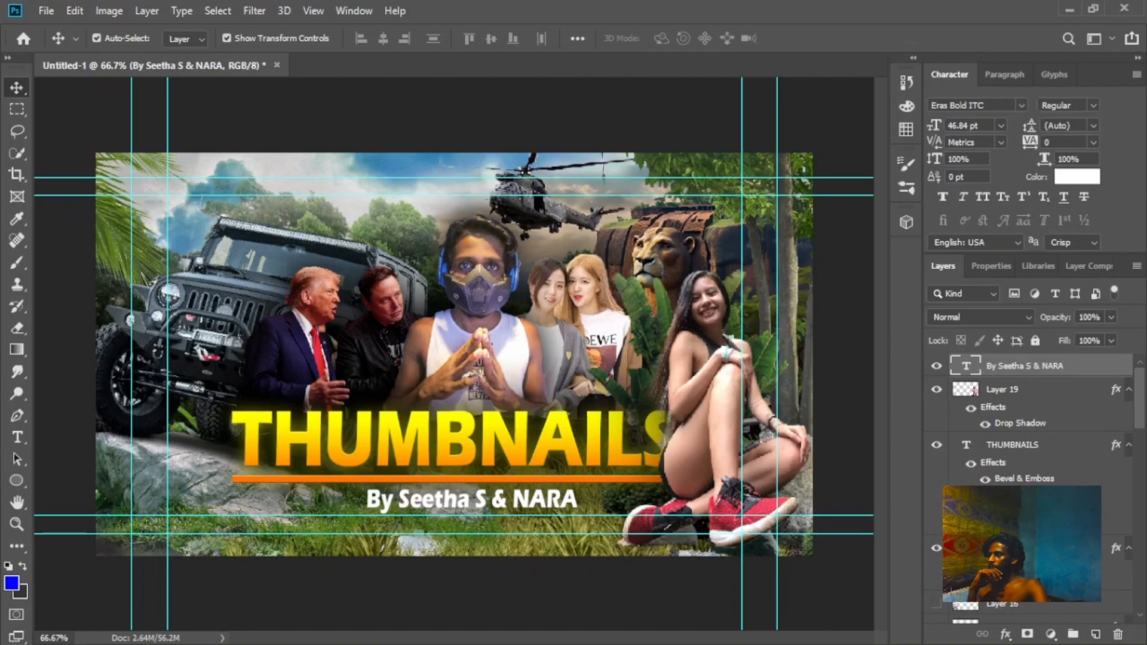
{"action": "left_click", "coordinate": [455, 464], "text": "shift"}
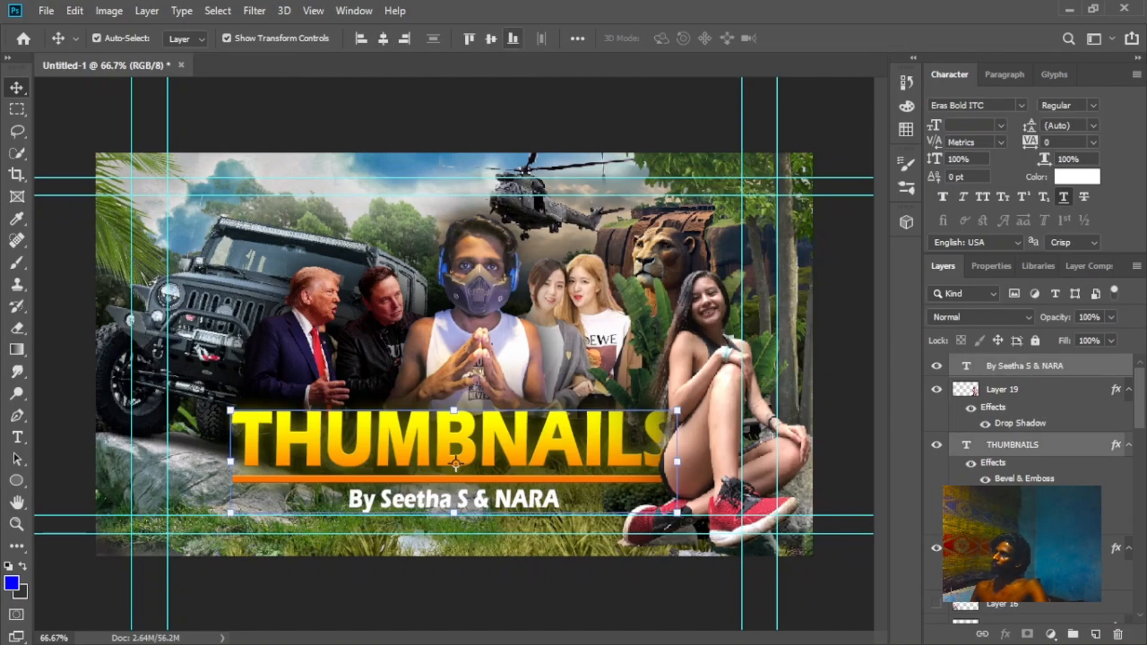
{"action": "left_click", "coordinate": [310, 179]}
{"action": "left_click", "coordinate": [735, 239]}
{"action": "left_click", "coordinate": [197, 298]}
{"action": "left_click", "coordinate": [179, 472]}
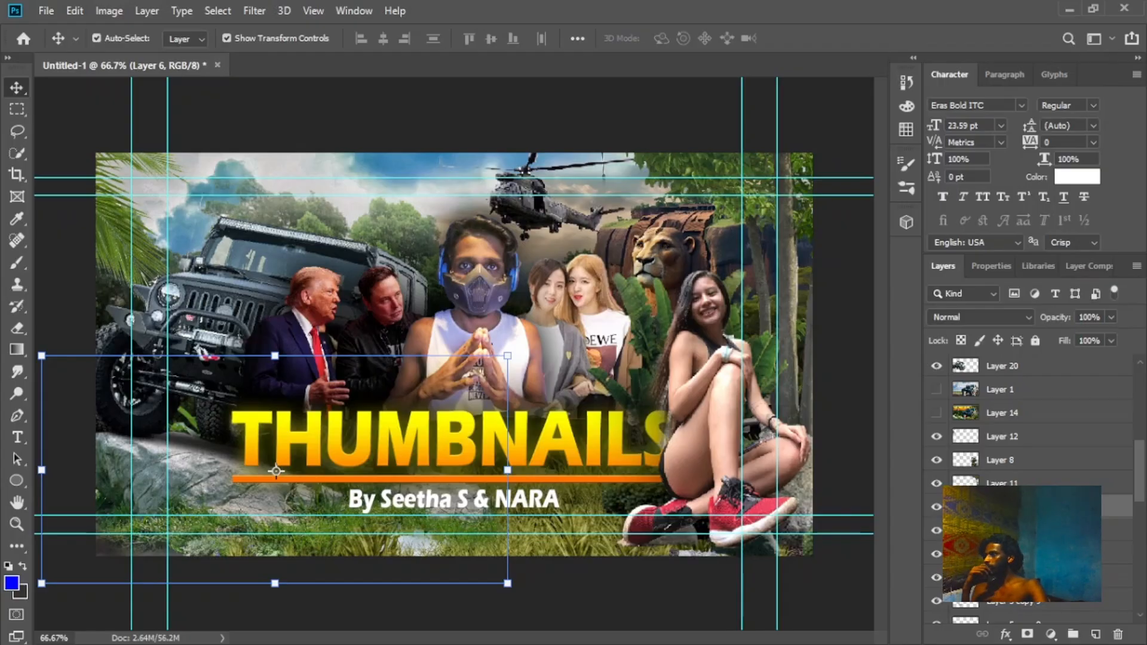
{"action": "key", "text": "Escape"}
{"action": "scroll", "coordinate": [1027, 424], "scroll_direction": "up", "scroll_amount": 5}
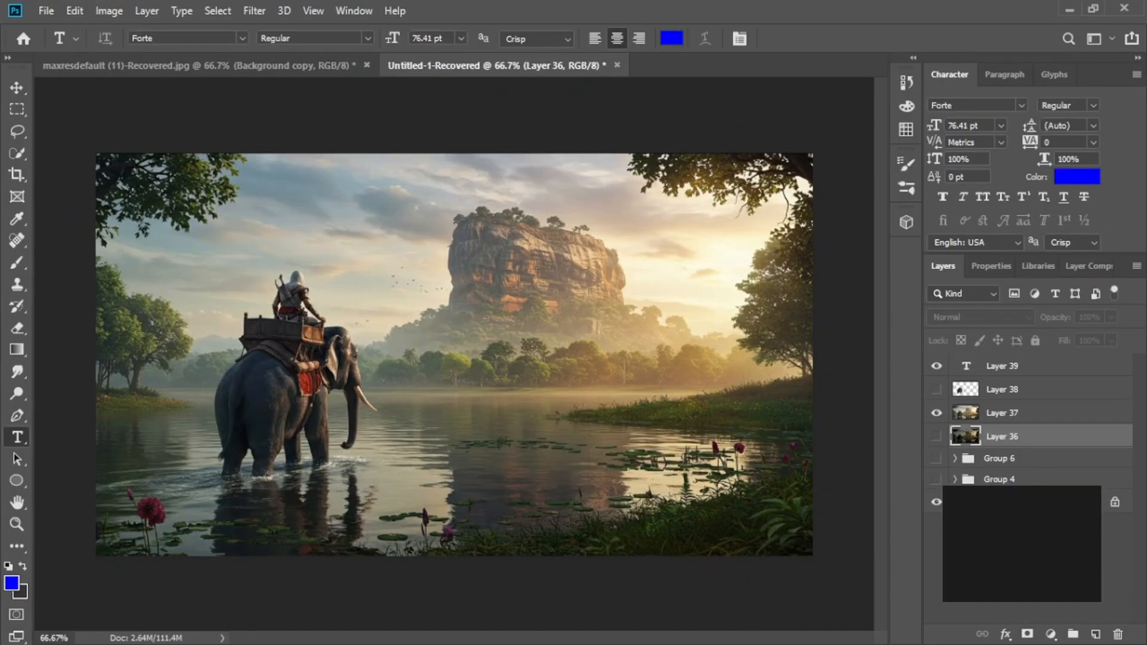
Undo the empty text layer in the elephant lake document and add blue "SRI LANKA" text in Eras Bold ITC
{"action": "key", "text": "ctrl+z"}
{"action": "key", "text": "ctrl+z"}
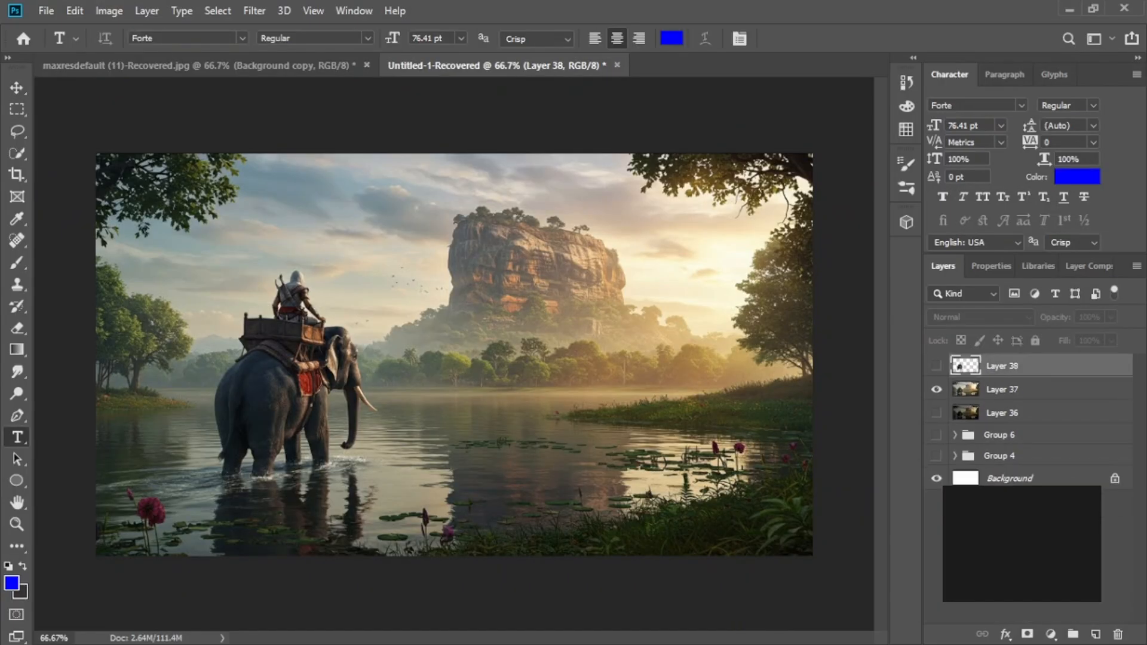
{"action": "left_click", "coordinate": [419, 329]}
{"action": "key", "text": "BackSpace"}
{"action": "type", "text": "S"}
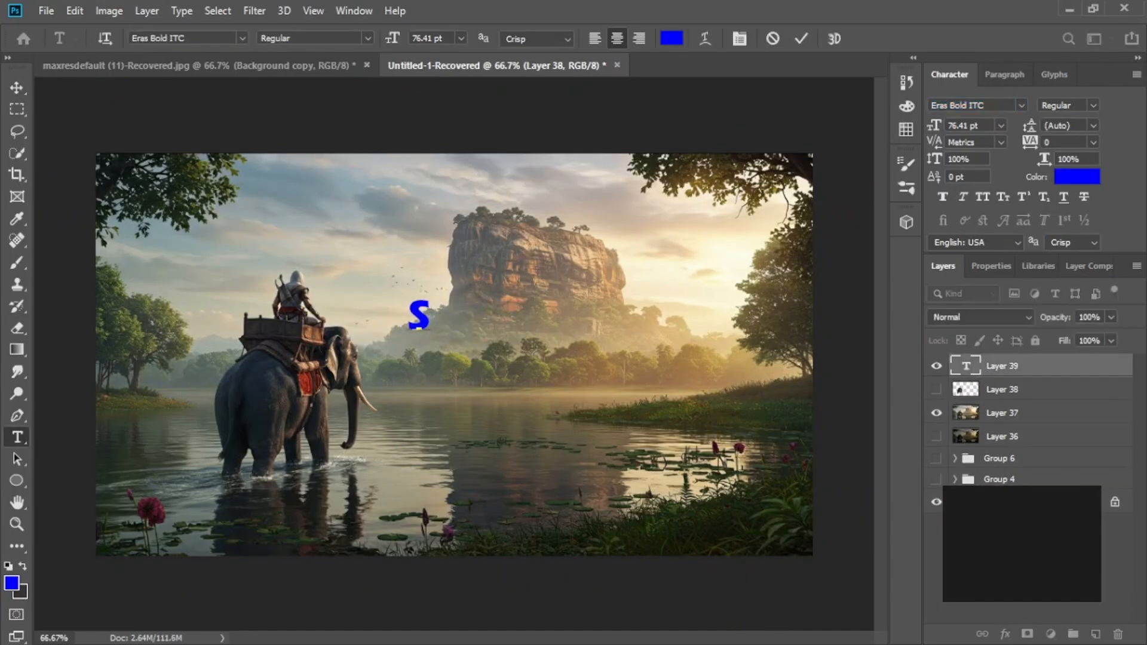
{"action": "type", "text": "RI LANKA"}
{"action": "key", "text": "ctrl+Return"}
Enlarge the SRI LANKA text to 234.82 pt across the rock and move its layer below Layer 38
{"action": "key", "text": "v"}
{"action": "left_click_drag", "start_coordinate": [537, 335], "coordinate": [869, 404]}
{"action": "left_click_drag", "start_coordinate": [583, 352], "coordinate": [455, 290]}
{"action": "key", "text": "Return"}
{"action": "key", "text": "ctrl+bracketleft"}
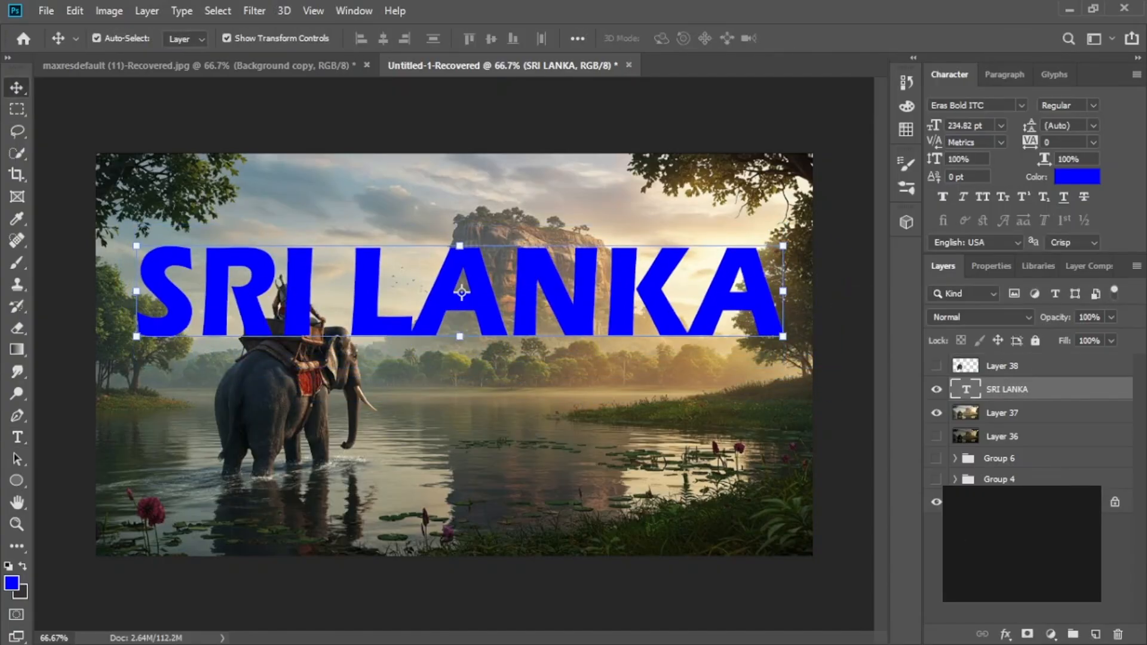
Change the SRI LANKA text colour to white
{"action": "left_click", "coordinate": [1076, 177]}
{"action": "key", "text": "Return"}
{"action": "left_click", "coordinate": [936, 366]}
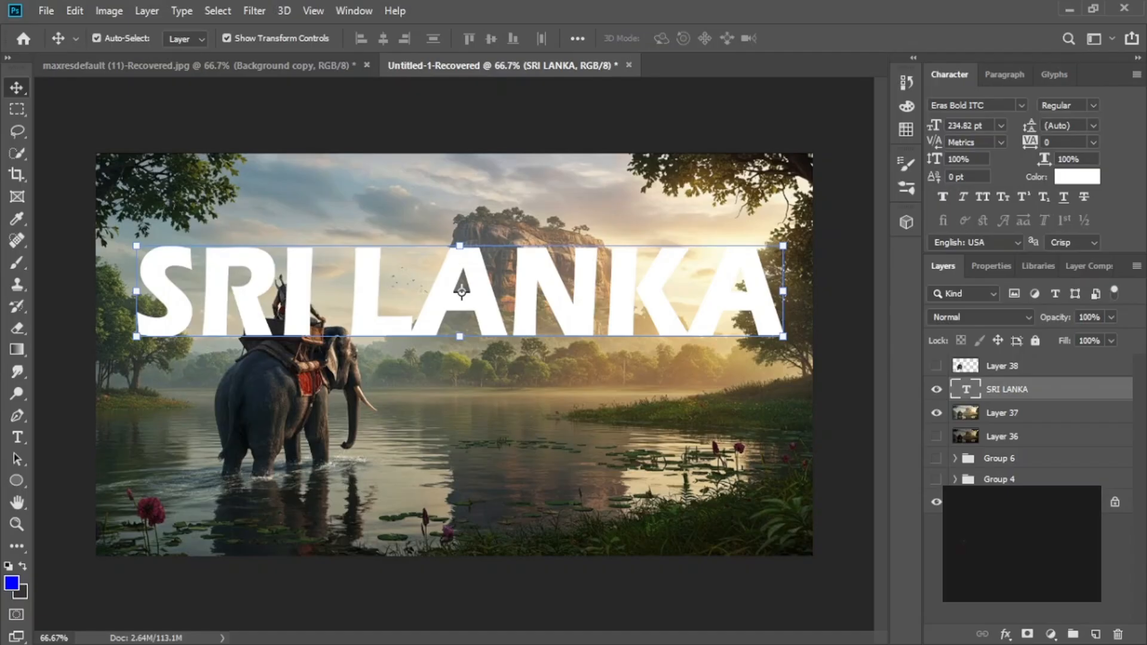
Shrink, slant and slightly tilt the SRI LANKA text, and shift it right in front of the rock
{"action": "left_click_drag", "start_coordinate": [136, 246], "coordinate": [193, 251]}
{"action": "left_click_drag", "start_coordinate": [487, 237], "coordinate": [495, 237]}
{"action": "left_click_drag", "start_coordinate": [782, 301], "coordinate": [744, 300]}
{"action": "left_click_drag", "start_coordinate": [475, 309], "coordinate": [471, 306]}
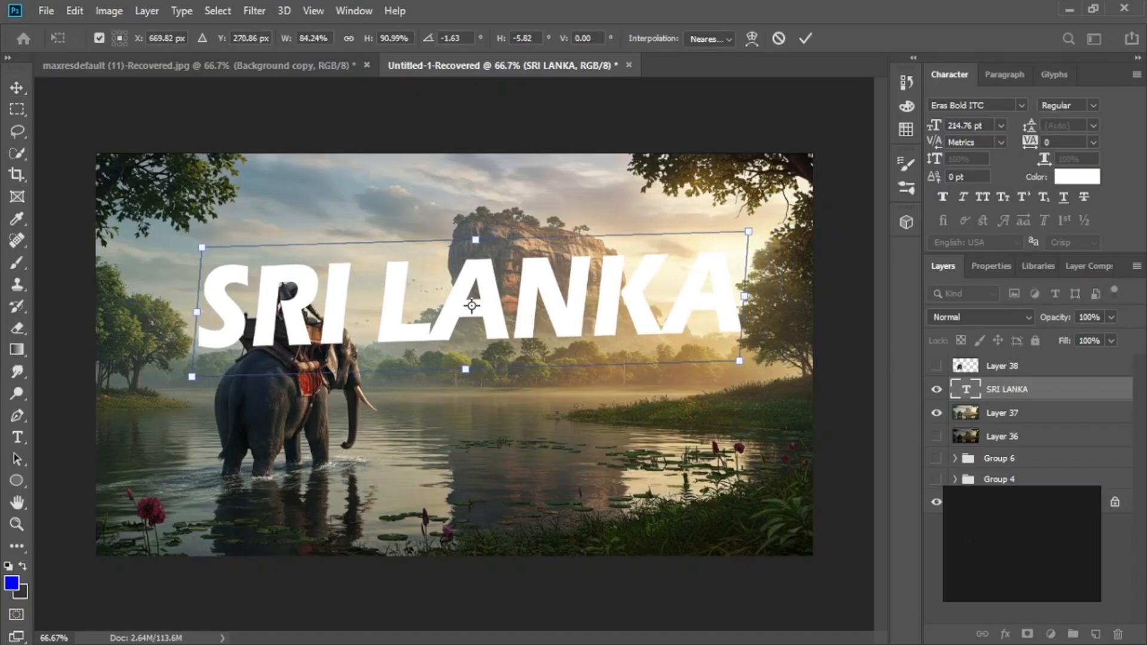
{"action": "left_click_drag", "start_coordinate": [717, 299], "coordinate": [751, 283]}
{"action": "left_click_drag", "start_coordinate": [747, 347], "coordinate": [734, 344]}
{"action": "left_click_drag", "start_coordinate": [709, 299], "coordinate": [778, 300]}
Show the elephant cutout on Layer 38 in front of the text, then rotate the SRI LANKA text 1.47° and make it taller
{"action": "left_click", "coordinate": [936, 366]}
{"action": "key", "text": "ctrl+t"}
{"action": "left_click_drag", "start_coordinate": [737, 307], "coordinate": [733, 320]}
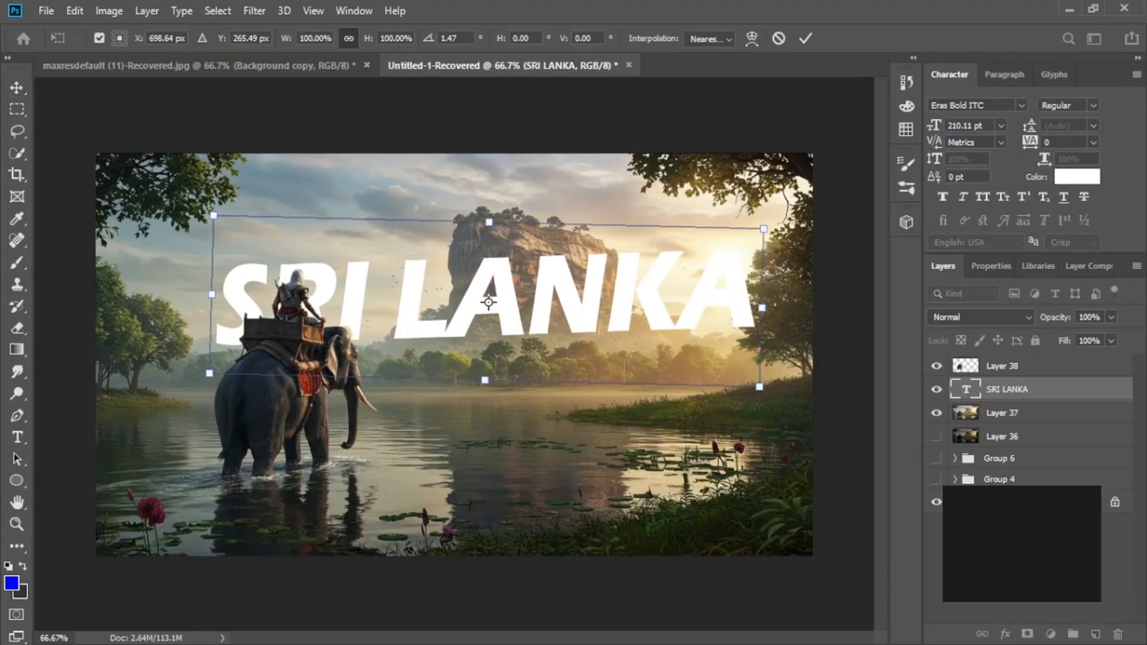
{"action": "left_click_drag", "start_coordinate": [489, 221], "coordinate": [489, 208]}
{"action": "mouse_move", "coordinate": [538, 281]}
{"action": "left_mouse_down"}
{"action": "mouse_move", "coordinate": [520, 283]}
{"action": "mouse_move", "coordinate": [550, 289]}
{"action": "left_mouse_up"}
{"action": "key", "text": "Return"}
Narrow the SRI LANKA text slightly and shift it left behind the elephant rider
{"action": "left_click", "coordinate": [518, 288]}
{"action": "left_click", "coordinate": [537, 288]}
{"action": "left_click", "coordinate": [519, 288]}
{"action": "left_click", "coordinate": [506, 286]}
{"action": "left_click", "coordinate": [524, 286]}
{"action": "key", "text": "ctrl+t"}
{"action": "left_click_drag", "start_coordinate": [794, 299], "coordinate": [765, 299]}
{"action": "left_click_drag", "start_coordinate": [519, 289], "coordinate": [508, 292]}
{"action": "key", "text": "Return"}
{"action": "left_click", "coordinate": [508, 292]}
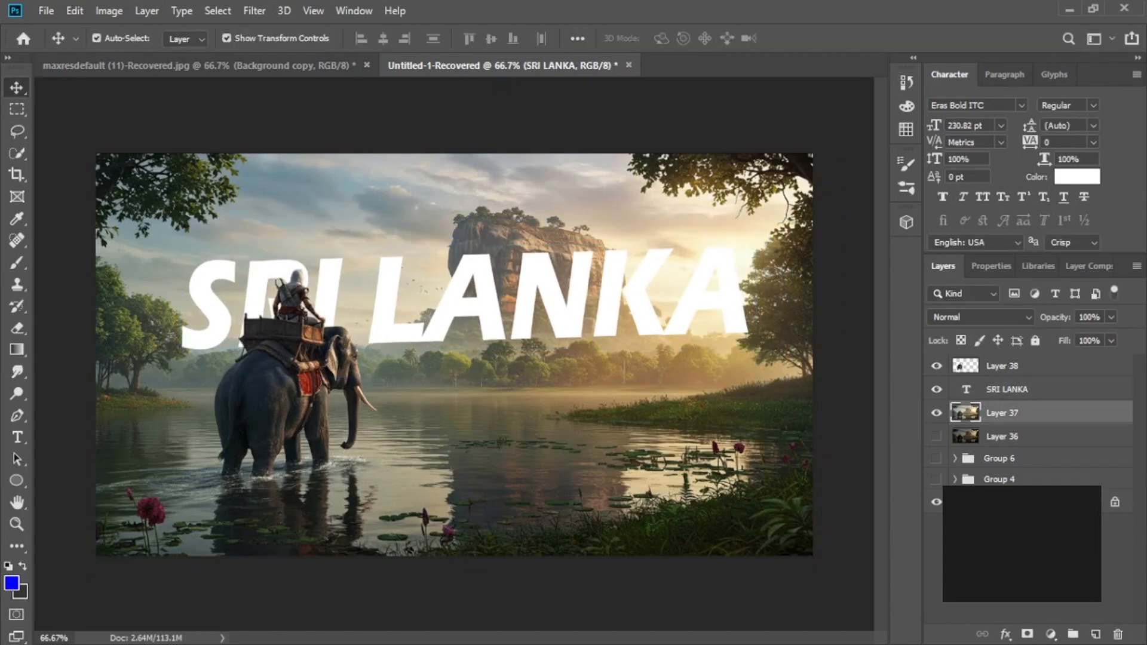
Add the white text WELCOME above the SRI LANKA title
{"action": "left_click", "coordinate": [454, 357]}
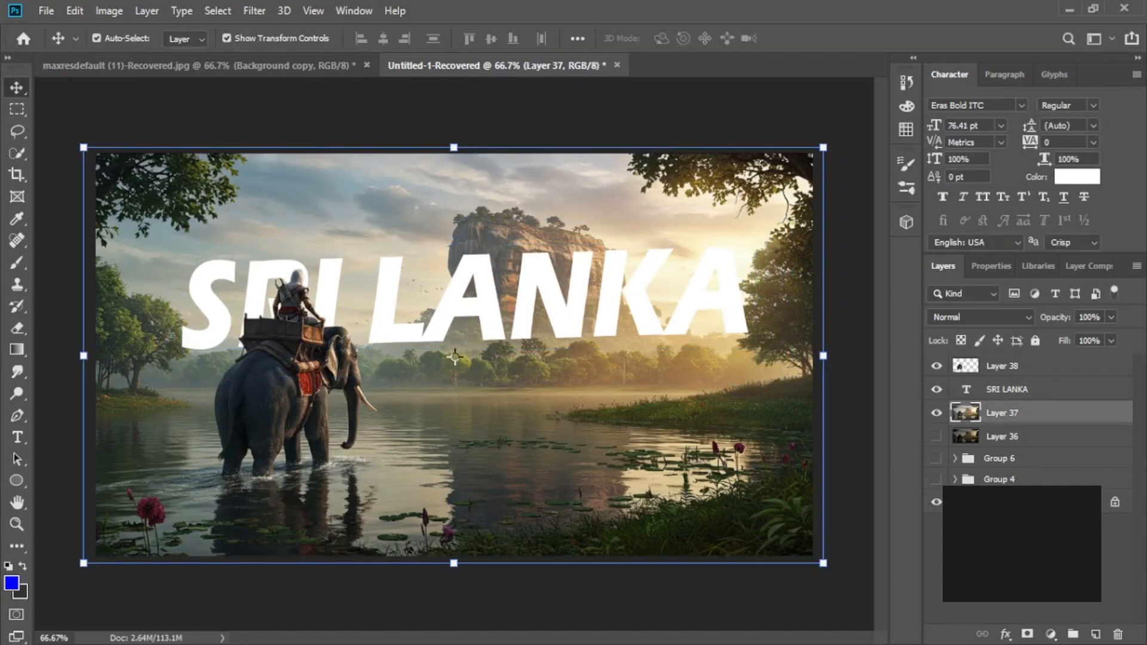
{"action": "key", "text": "t"}
{"action": "left_click", "coordinate": [447, 225]}
{"action": "type", "text": "e"}
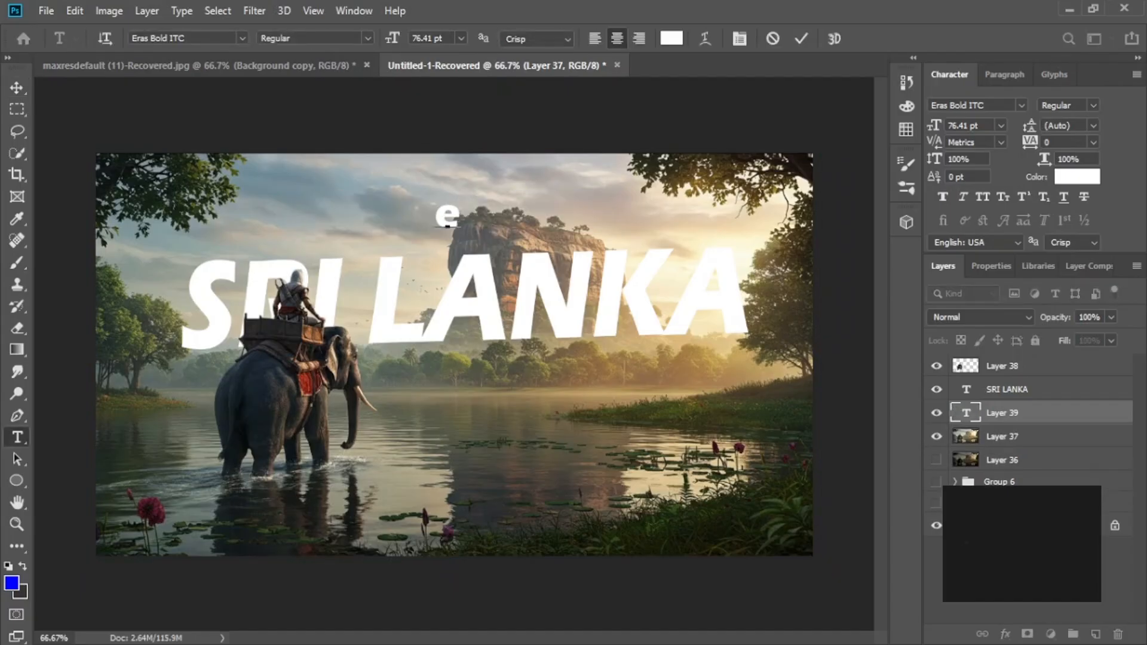
{"action": "type", "text": "WELCOMER\\"}
{"action": "key", "text": "BackSpace"}
{"action": "key", "text": "BackSpace"}
{"action": "key", "text": "ctrl+Return"}
{"action": "key", "text": "v"}
{"action": "left_click", "coordinate": [468, 292]}
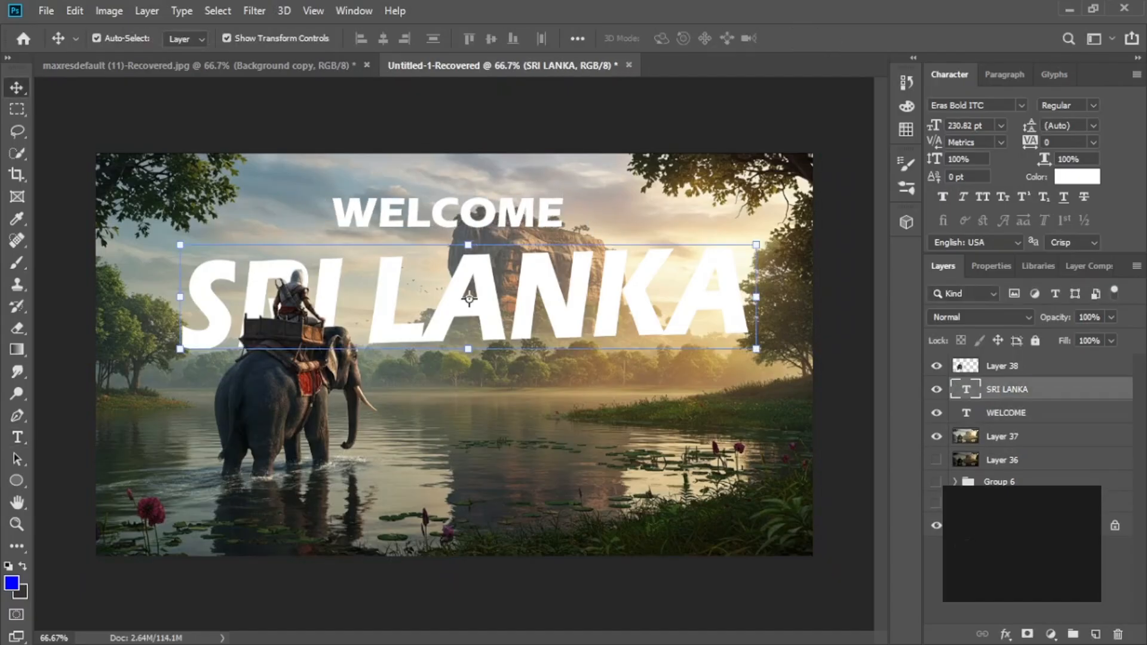
Slant and slightly tilt WELCOME above the start of the title, and place a copy of it above the title's end
{"action": "left_click_drag", "start_coordinate": [449, 214], "coordinate": [708, 207]}
{"action": "left_click", "coordinate": [806, 38]}
{"action": "left_click", "coordinate": [538, 198]}
{"action": "key", "text": "t"}
{"action": "key", "text": "v"}
{"action": "left_click", "coordinate": [469, 291]}
{"action": "left_click", "coordinate": [339, 238]}
Change the WELCOME copy above the end of SRI LANKA to read TO
{"action": "double_click", "coordinate": [676, 233]}
{"action": "type", "text": "TO"}
{"action": "key", "text": "ctrl+Return"}
{"action": "key", "text": "Return"}
{"action": "left_click", "coordinate": [538, 197]}
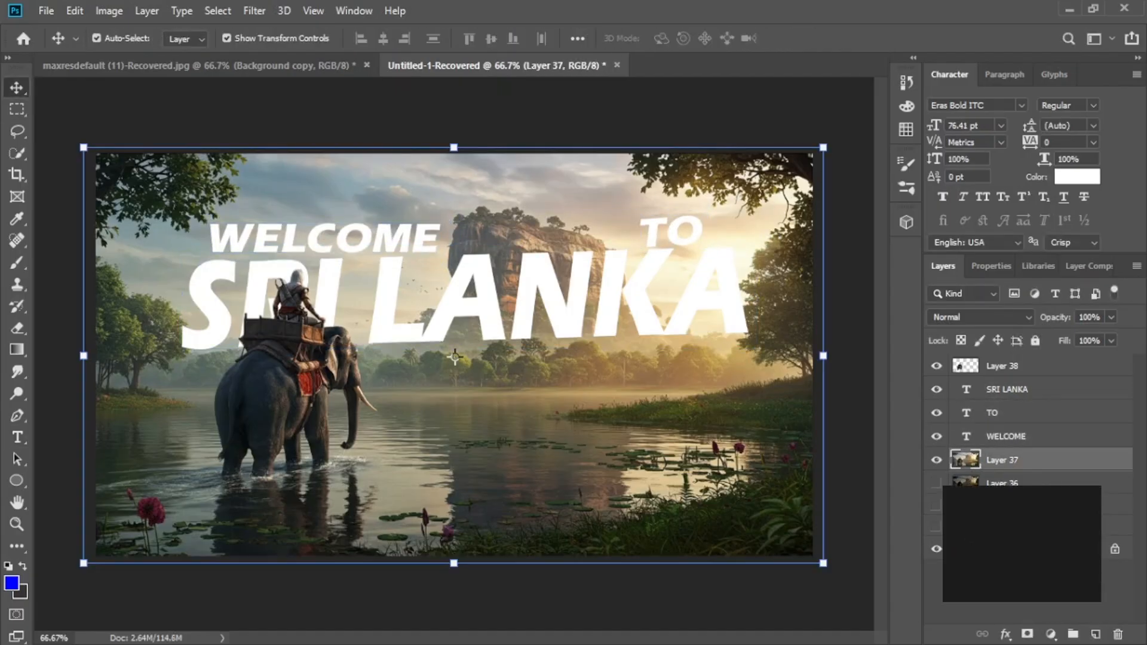
Add a drop shadow to the TO text
{"action": "left_click", "coordinate": [338, 238]}
{"action": "left_click_drag", "start_coordinate": [442, 261], "coordinate": [443, 261]}
{"action": "left_click_drag", "start_coordinate": [449, 213], "coordinate": [448, 209]}
{"action": "key", "text": "Return"}
{"action": "left_click", "coordinate": [538, 197]}
{"action": "left_click", "coordinate": [670, 232]}
{"action": "key", "text": "h"}
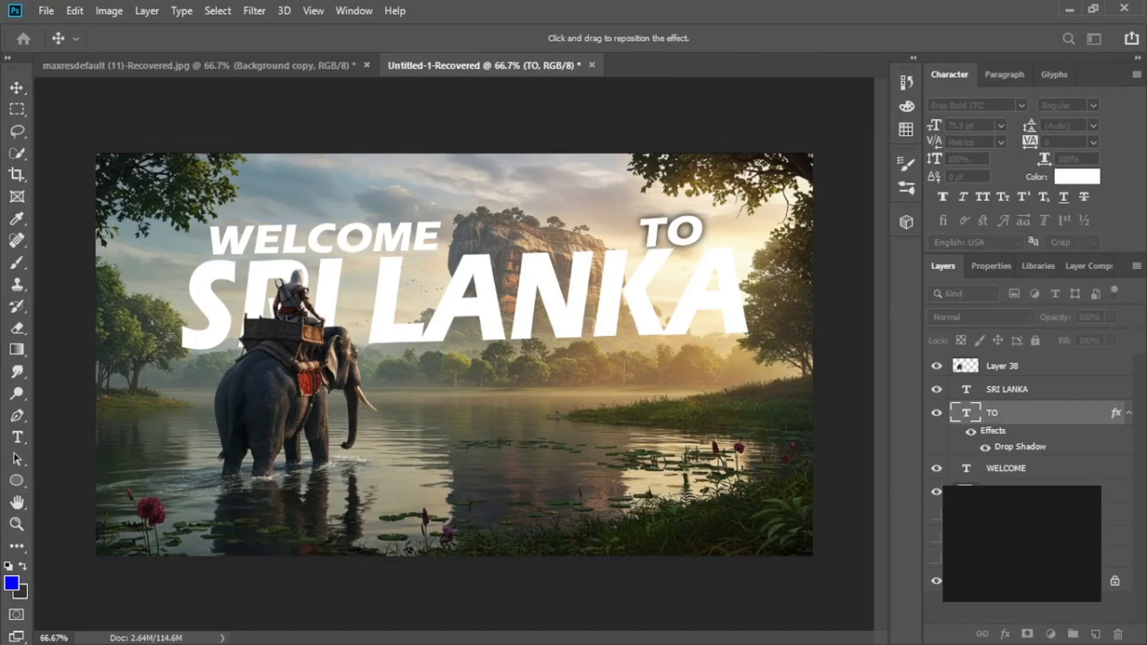
{"action": "key", "text": "Return"}
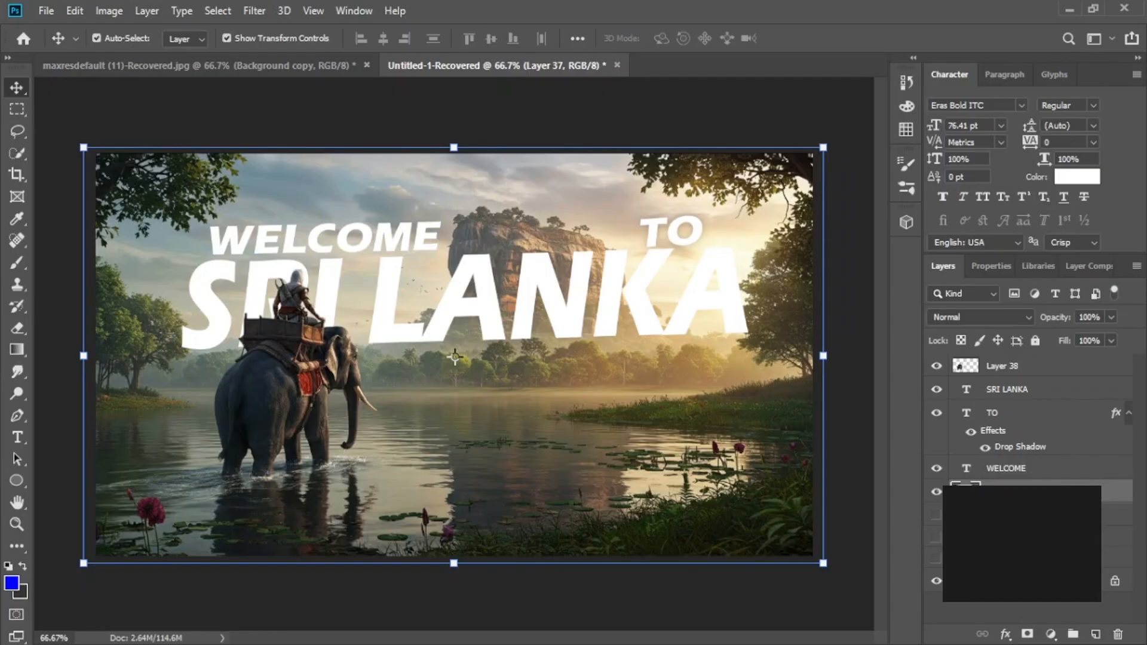
Add the 30 pt line "will design cinematic and professional youtube thumbnail" across the water near the canvas's lower edge
{"action": "key", "text": "t"}
{"action": "left_click", "coordinate": [459, 490]}
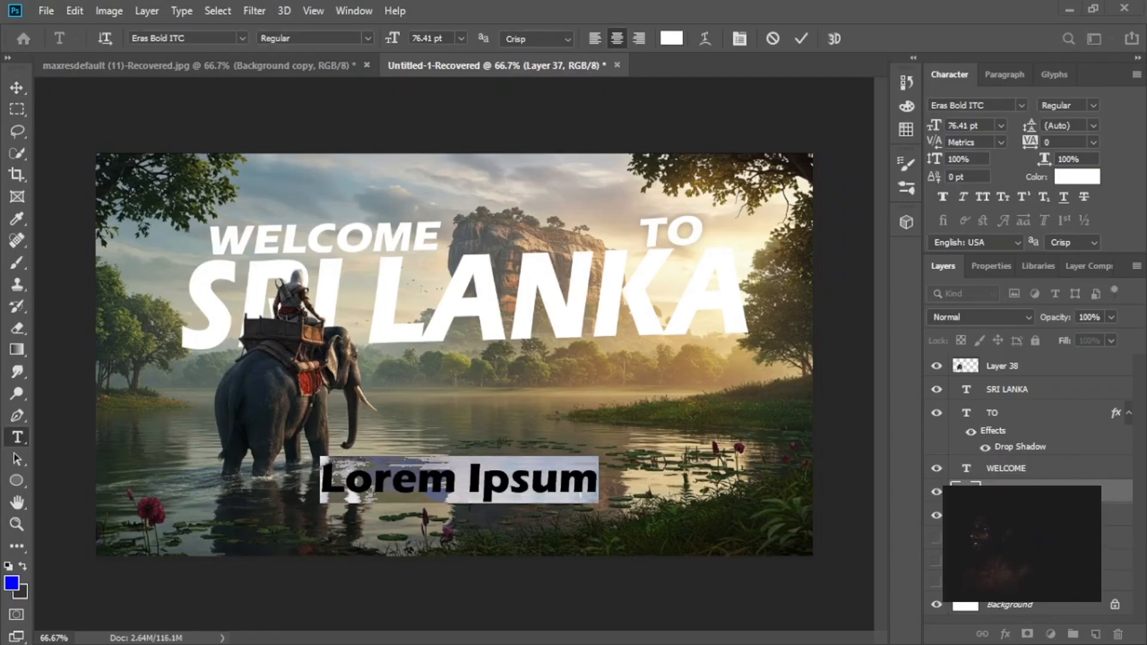
{"action": "type", "text": "will design cinematic and professional youtube thumbnail"}
{"action": "left_click", "coordinate": [461, 37]}
{"action": "left_click", "coordinate": [436, 168]}
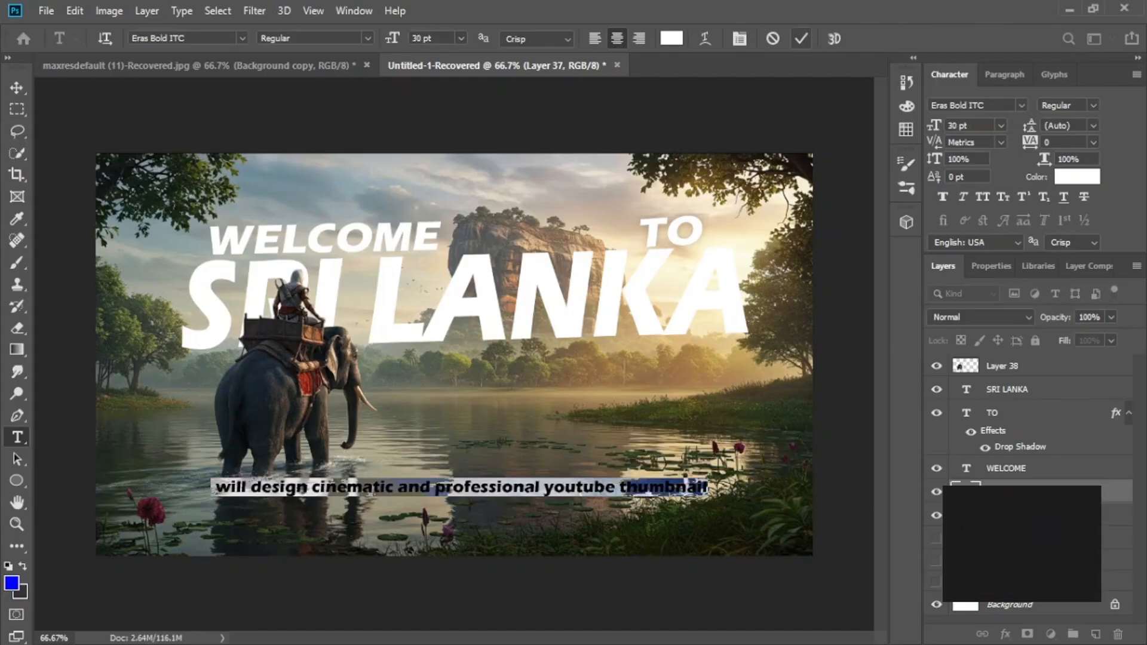
{"action": "left_click", "coordinate": [801, 39]}
Change the beginning of the tagline to "I Will Design"
{"action": "left_click", "coordinate": [228, 487]}
{"action": "key", "text": "BackSpace"}
{"action": "key", "text": "BackSpace"}
{"action": "type", "text": "i W"}
{"action": "left_click", "coordinate": [215, 487]}
{"action": "key", "text": "BackSpace"}
{"action": "type", "text": "I"}
{"action": "left_click", "coordinate": [266, 487]}
{"action": "key", "text": "BackSpace"}
{"action": "type", "text": "D"}
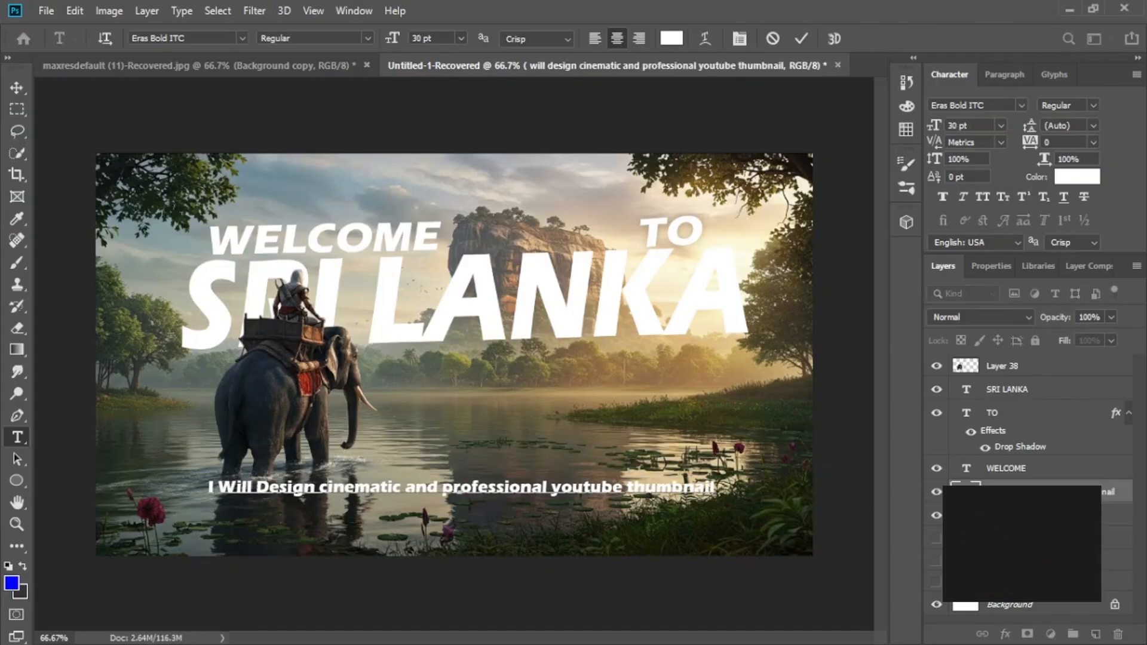
Correct the rest of the tagline to read "Cinematic and Professional YouTube Thumbnails"
{"action": "left_click", "coordinate": [328, 487]}
{"action": "key", "text": "BackSpace"}
{"action": "type", "text": "Y"}
{"action": "left_click", "coordinate": [594, 487]}
{"action": "key", "text": "BackSpace"}
{"action": "type", "text": "T"}
{"action": "left_click", "coordinate": [636, 487]}
{"action": "key", "text": "BackSpace"}
{"action": "type", "text": "T"}
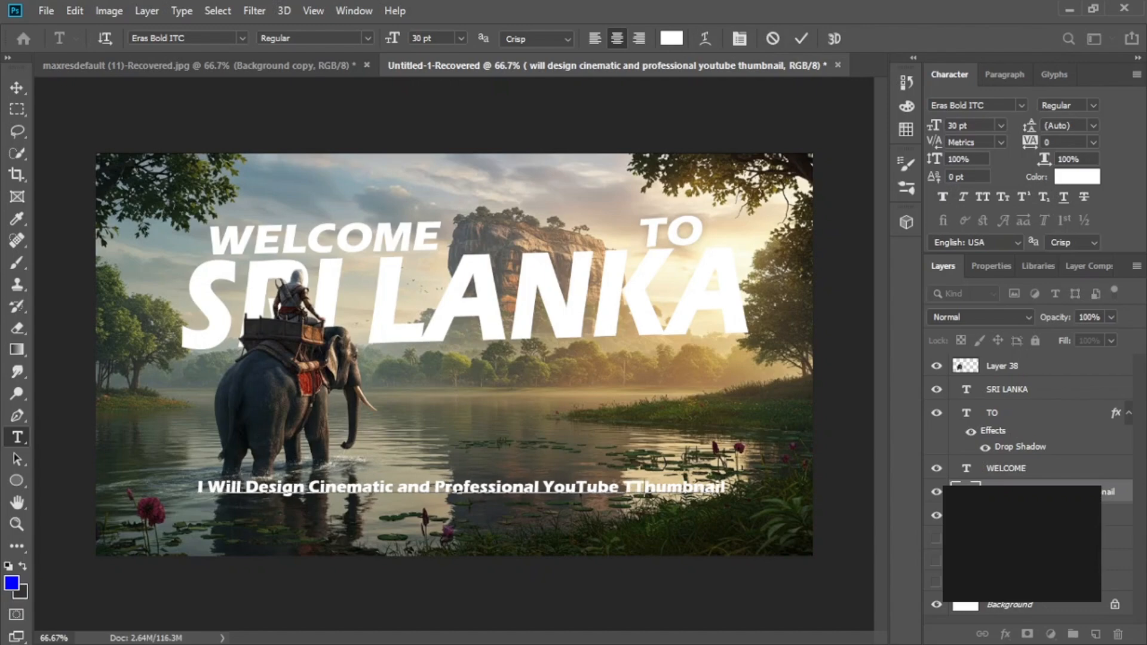
{"action": "left_click", "coordinate": [801, 38]}
Add a second text line below the tagline reading "Lets Chat ! Looking forward to working together!"
{"action": "left_click", "coordinate": [457, 507]}
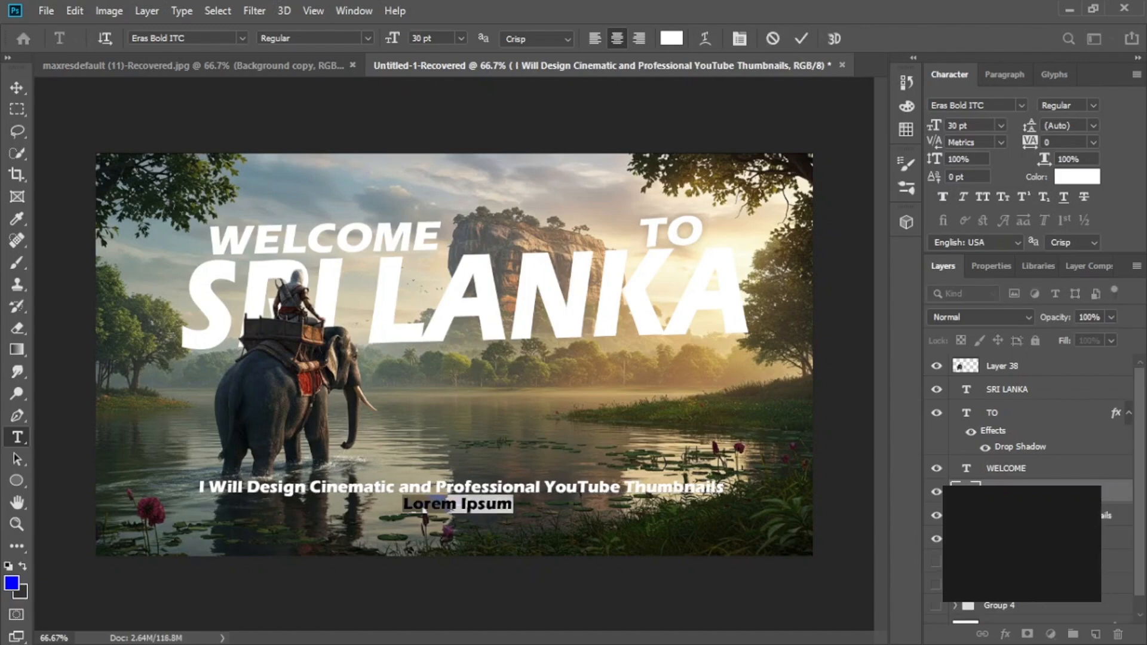
{"action": "key", "text": "BackSpace"}
{"action": "type", "text": "Lets "}
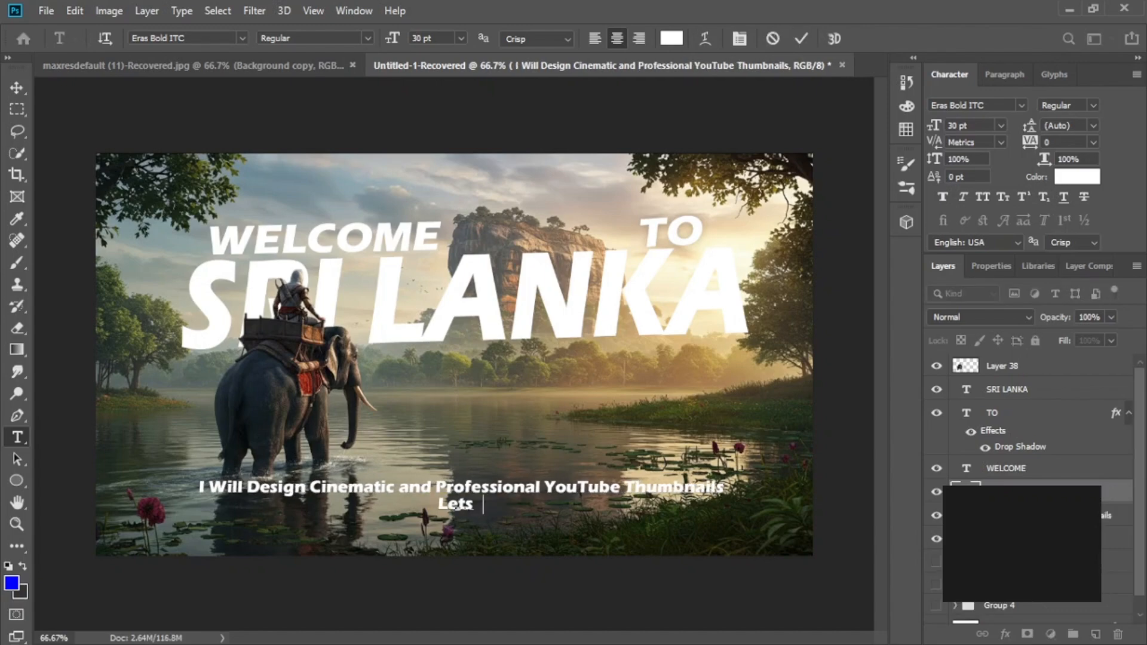
{"action": "type", "text": "Chat !"}
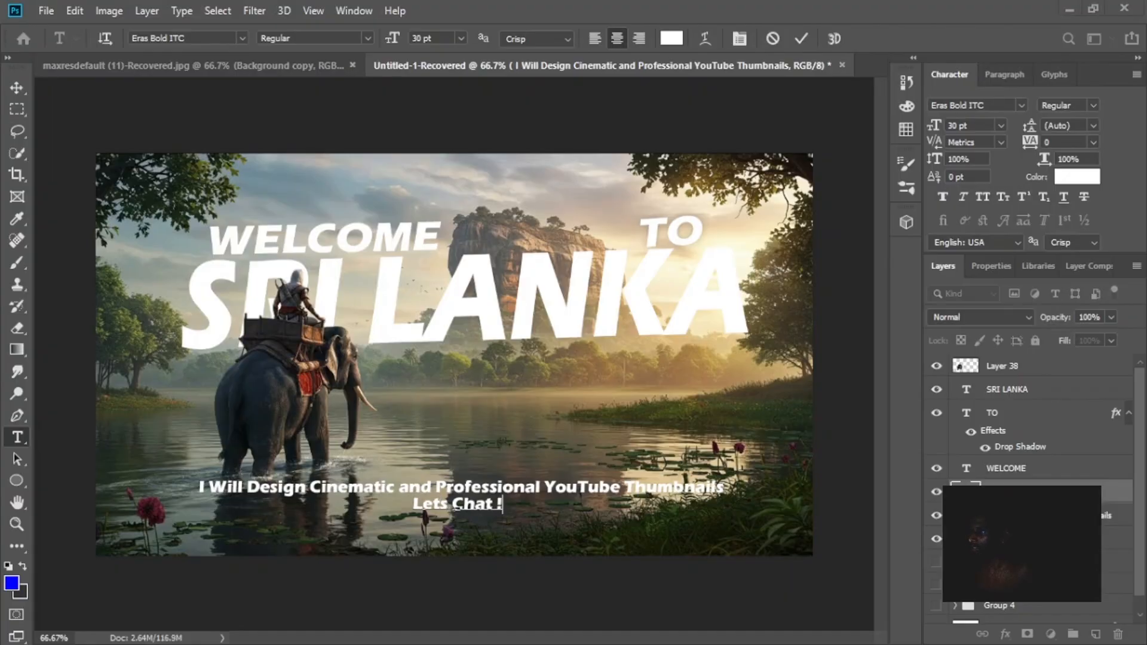
{"action": "type", "text": "Looking forward to working together!"}
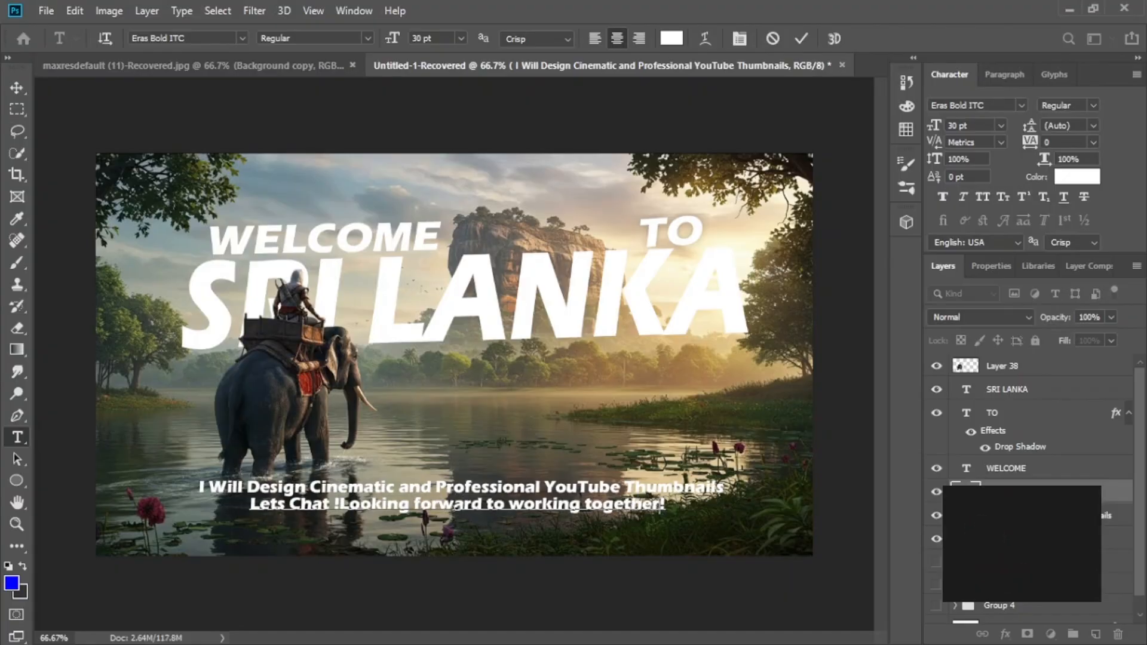
{"action": "key", "text": "ctrl+Return"}
{"action": "key", "text": "v"}
{"action": "left_click", "coordinate": [1115, 539]}
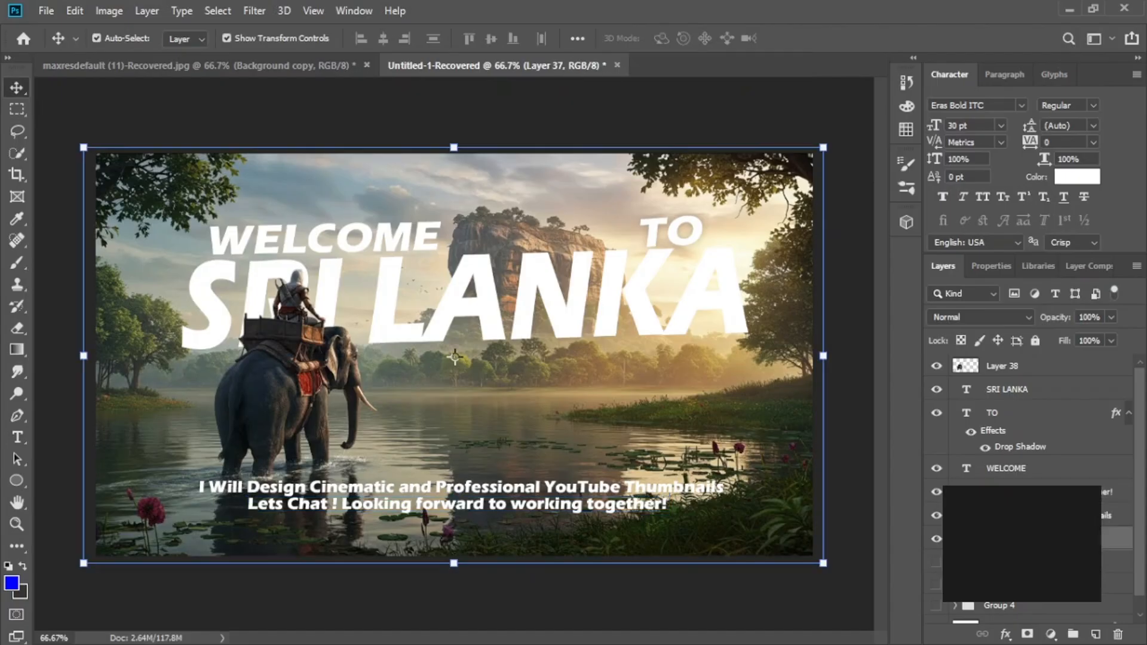
Add drop shadows to both tagline text layers
{"action": "double_click", "coordinate": [1112, 515]}
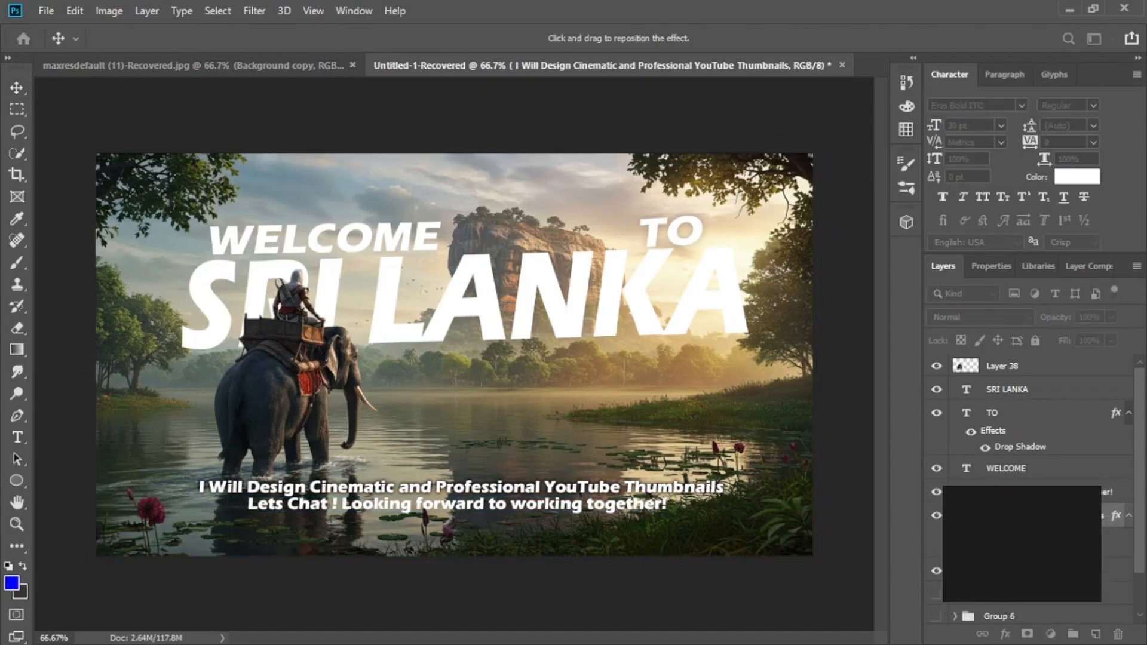
{"action": "key", "text": "Return"}
{"action": "left_click", "coordinate": [457, 506]}
{"action": "left_click", "coordinate": [454, 418]}
{"action": "left_click", "coordinate": [469, 299]}
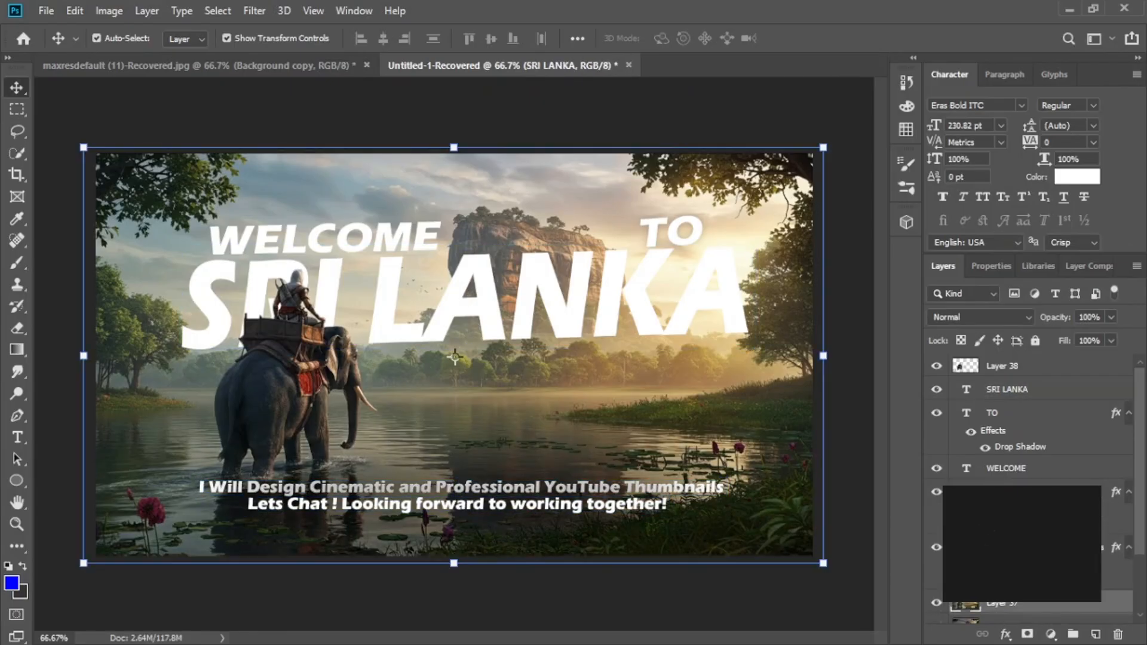
Add a drop shadow without an outer glow to the SRI LANKA title
{"action": "double_click", "coordinate": [1063, 389]}
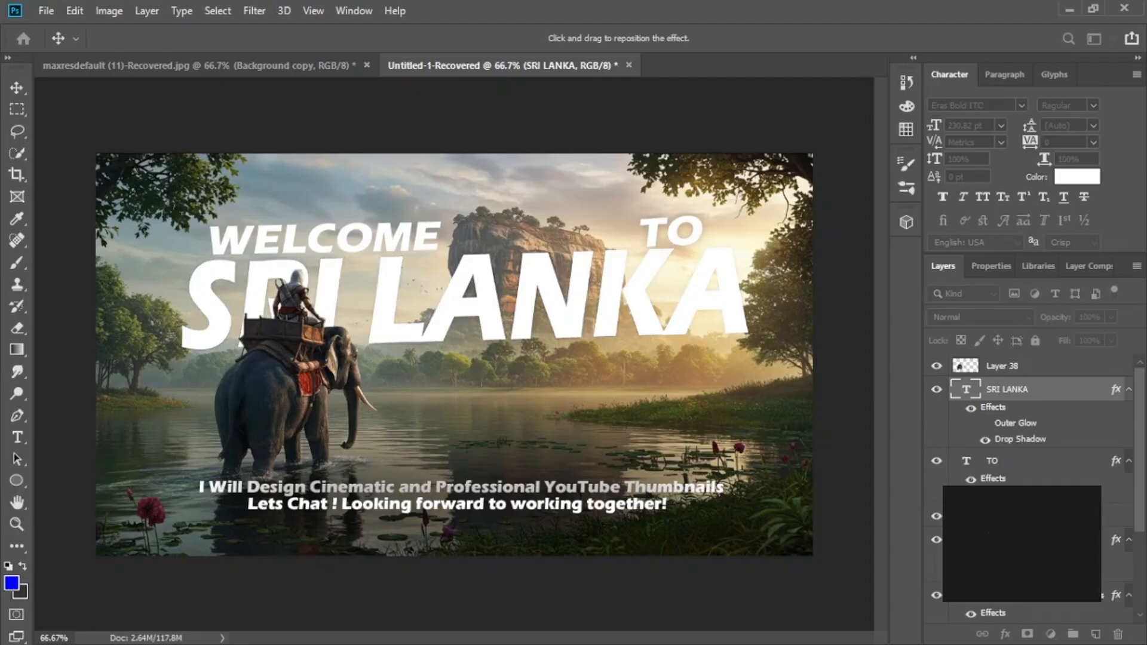
{"action": "key", "text": "Return"}
{"action": "left_click", "coordinate": [454, 357]}
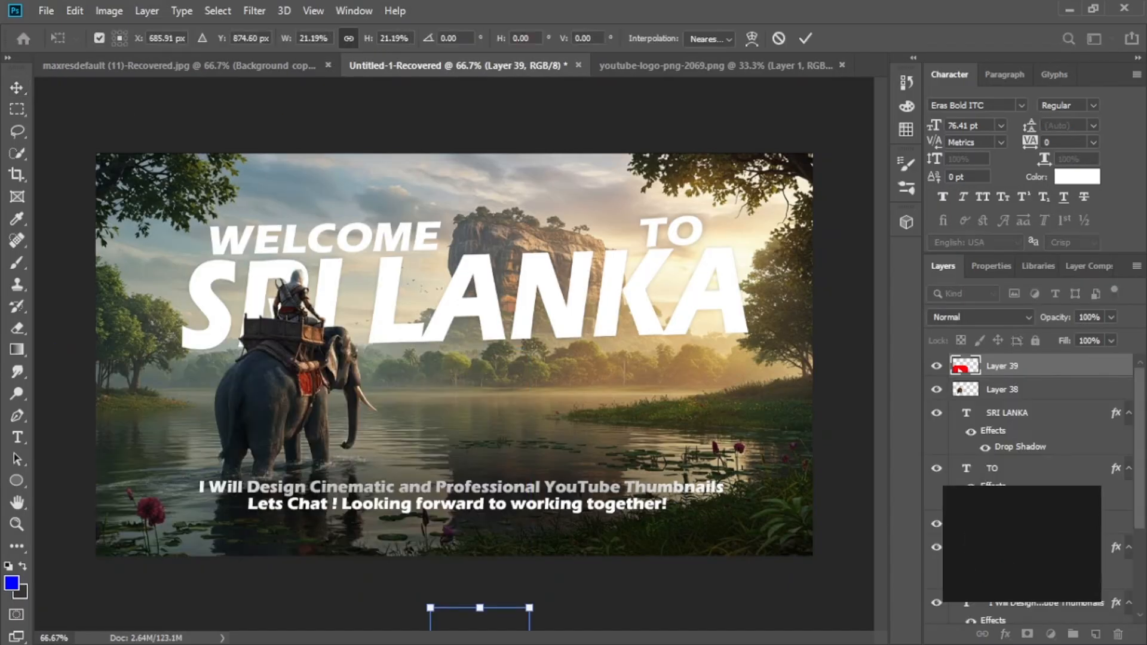
Place the YouTube logo at 21.19% and the X logo at 5.66% scale side by side below the tagline
{"action": "left_click_drag", "start_coordinate": [480, 612], "coordinate": [389, 544]}
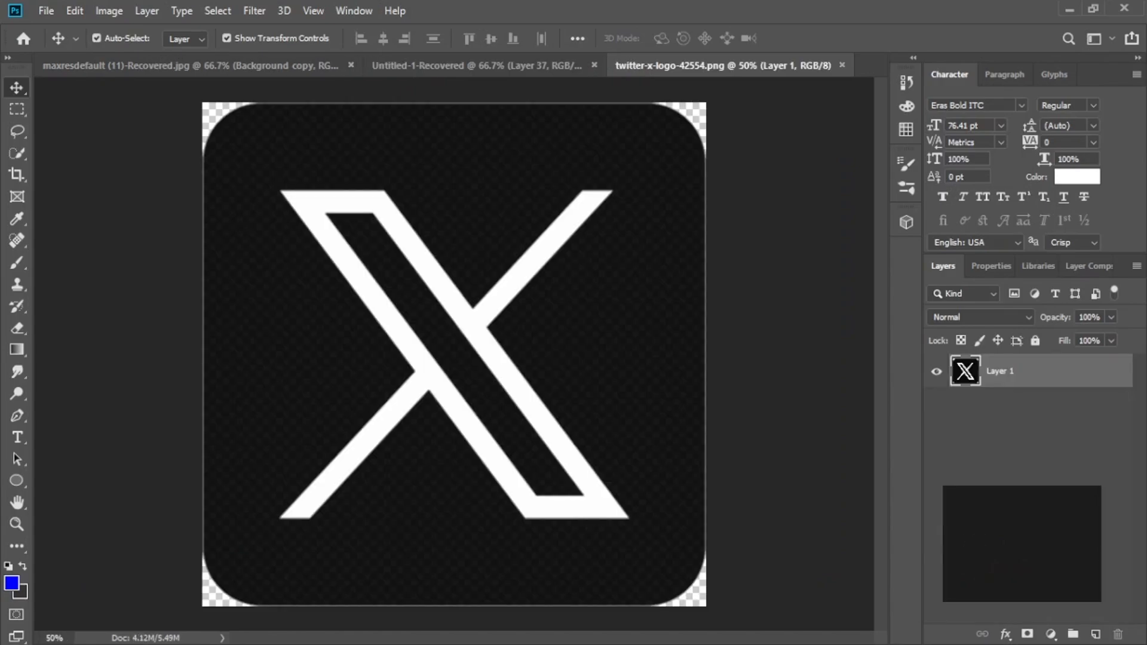
{"action": "left_click_drag", "start_coordinate": [458, 358], "coordinate": [460, 526]}
{"action": "key", "text": "ctrl+t"}
{"action": "left_click_drag", "start_coordinate": [680, 622], "coordinate": [529, 426]}
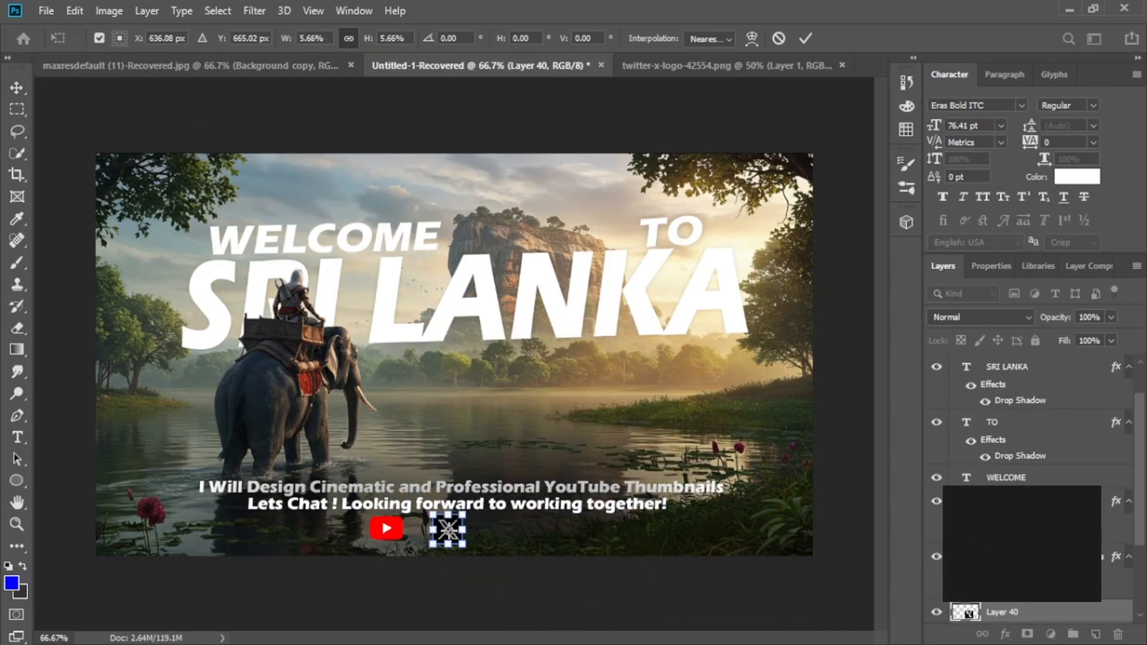
{"action": "left_click", "coordinate": [455, 357]}
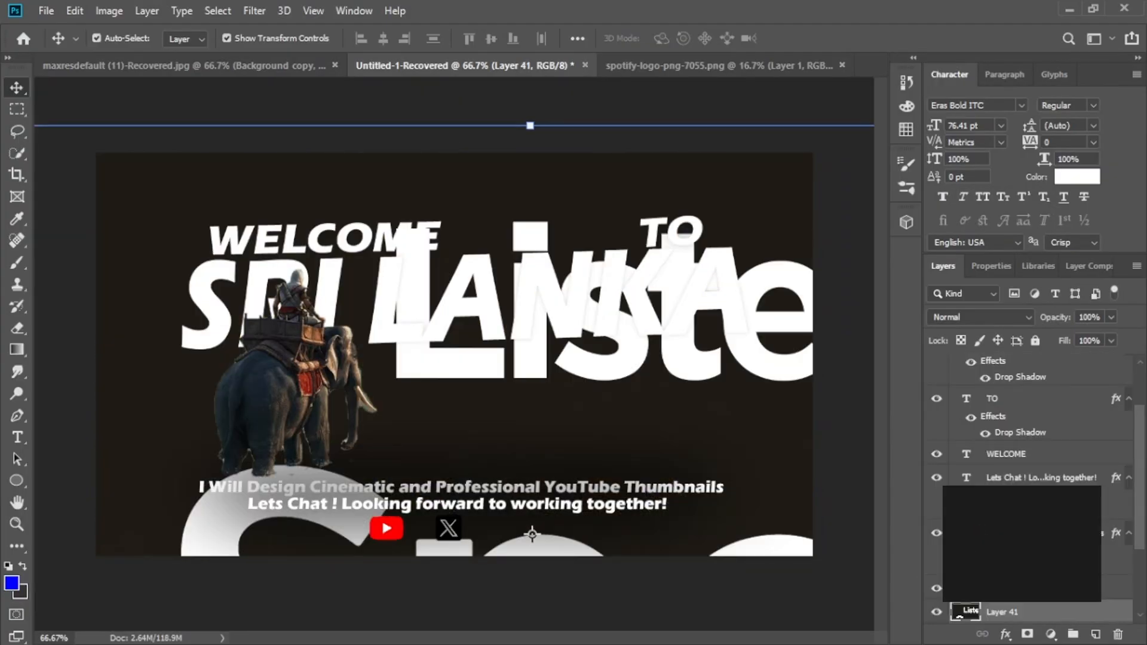
{"action": "key", "text": "ctrl+t"}
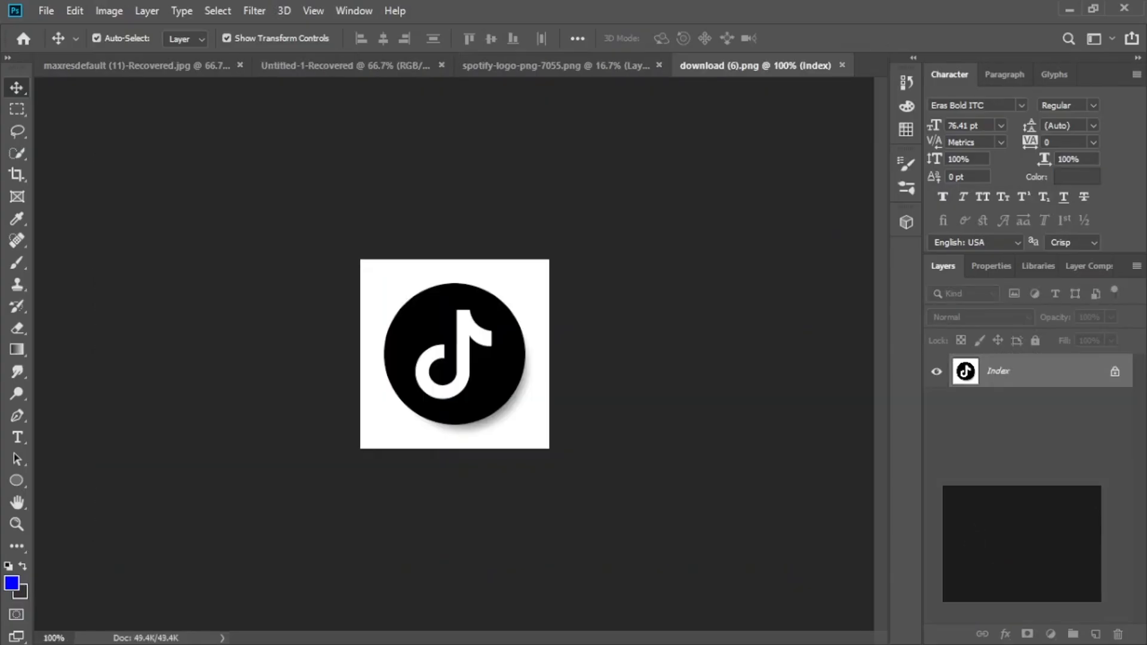
{"action": "key", "text": "w"}
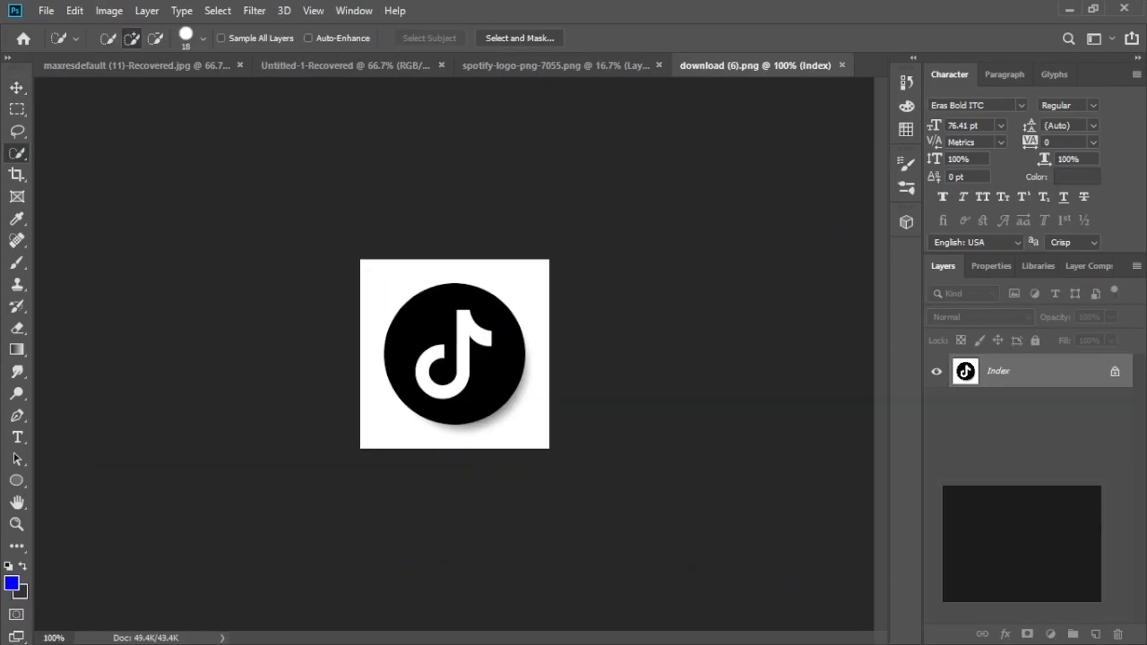
{"action": "key", "text": "ctrl+w"}
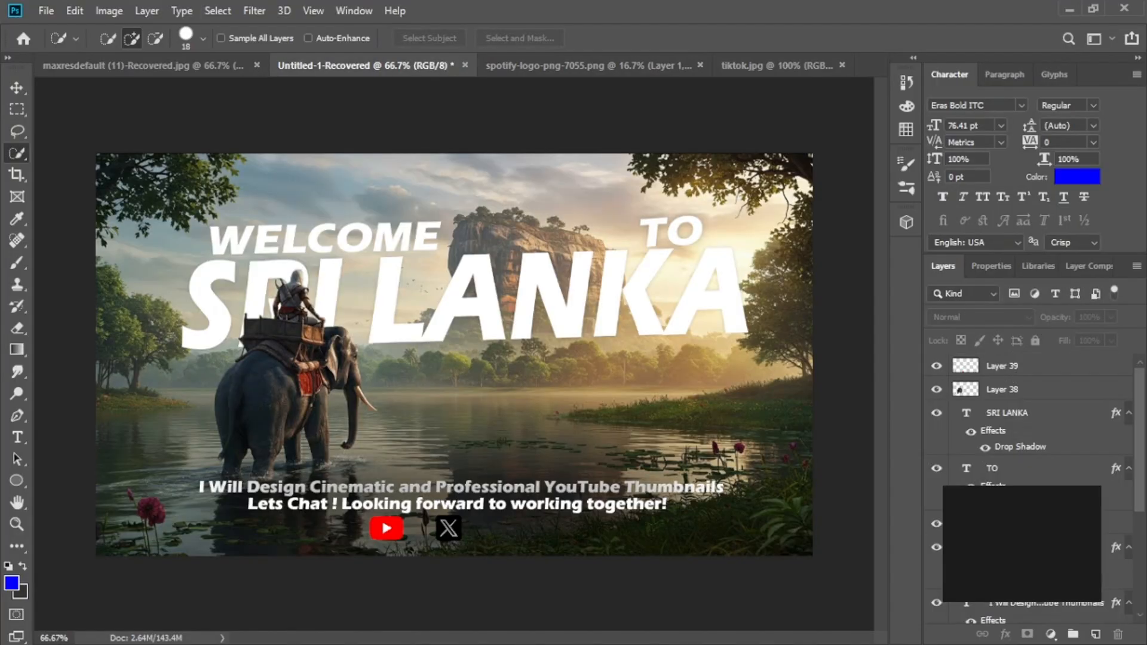
Place the cut-out TikTok logo beside the X logo, then enlarge the X logo to 113.04% and shift it right
{"action": "key", "text": "ctrl+v"}
{"action": "key", "text": "ctrl+t"}
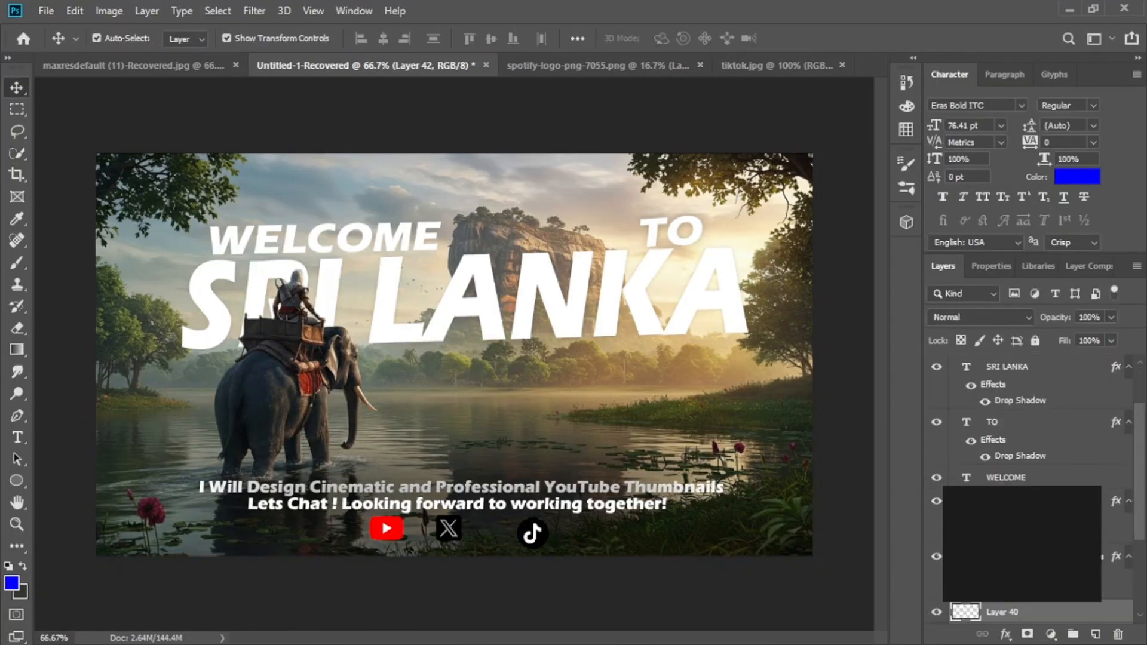
{"action": "key", "text": "ctrl+t"}
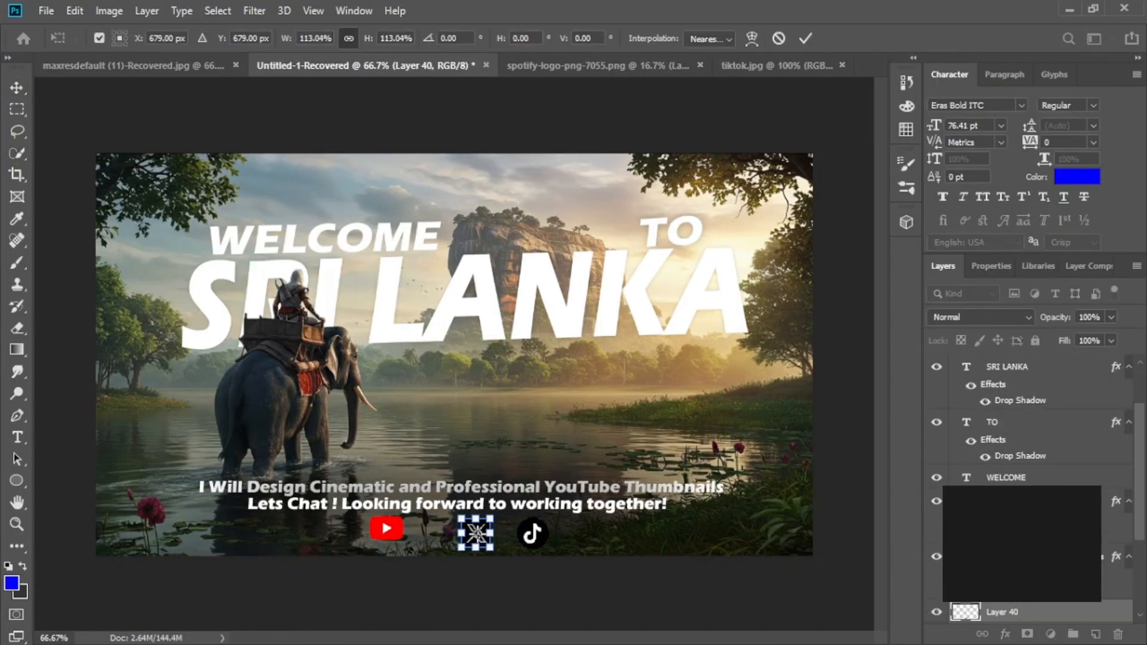
{"action": "key", "text": "Return"}
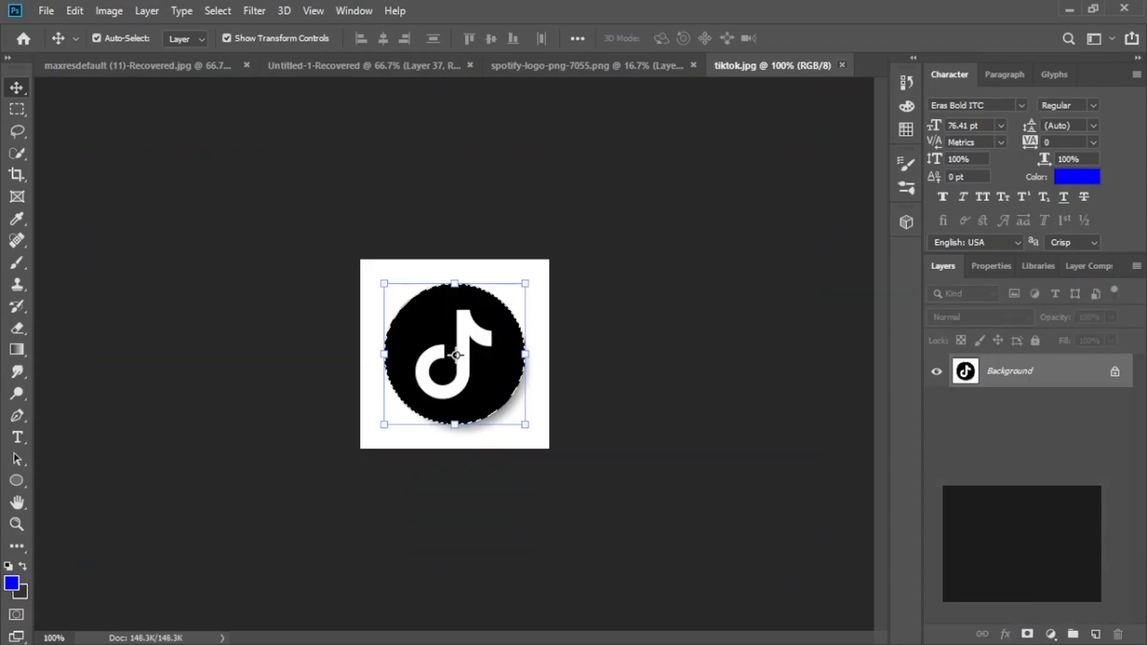
Close the TikTok and Spotify logo images and shift the YouTube logo right, closer to the X logo
{"action": "key", "text": "ctrl+w"}
{"action": "key", "text": "ctrl+w"}
{"action": "left_click", "coordinate": [414, 533]}
Move the "I Will Design" text layer above the "Lets Chat" layer and review its drop shadow settings
{"action": "left_click", "coordinate": [460, 487]}
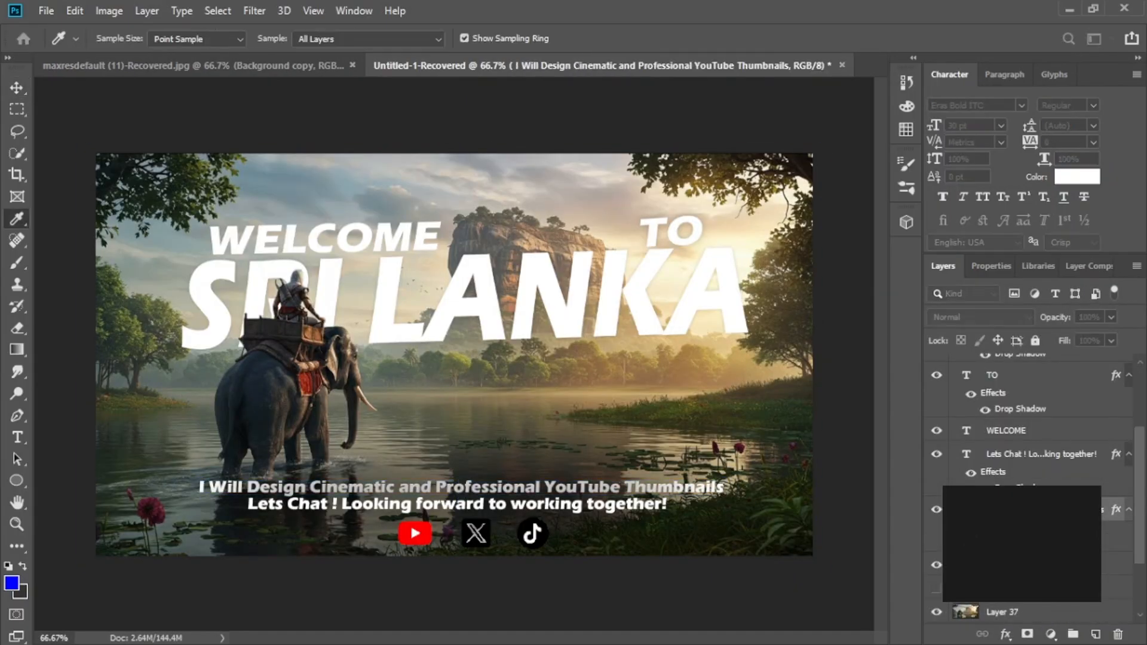
{"action": "key", "text": "Return"}
{"action": "key", "text": "ctrl+]"}
{"action": "double_click", "coordinate": [1046, 454]}
{"action": "double_click", "coordinate": [1115, 455]}
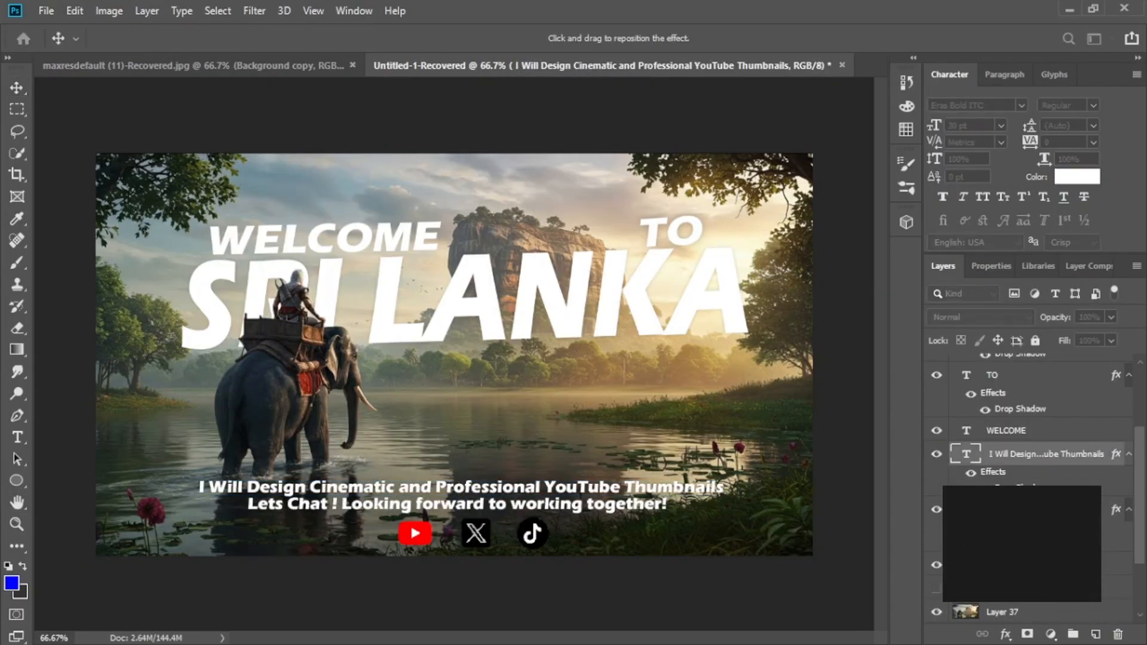
{"action": "key", "text": "Return"}
Stamp all visible layers into a merged layer at the top of the stack
{"action": "left_click", "coordinate": [1002, 612]}
{"action": "scroll", "coordinate": [1027, 419], "scroll_direction": "up", "scroll_amount": 5}
{"action": "left_click", "coordinate": [1002, 389]}
{"action": "left_click", "coordinate": [1002, 366]}
{"action": "key", "text": "ctrl+alt+shift+e"}
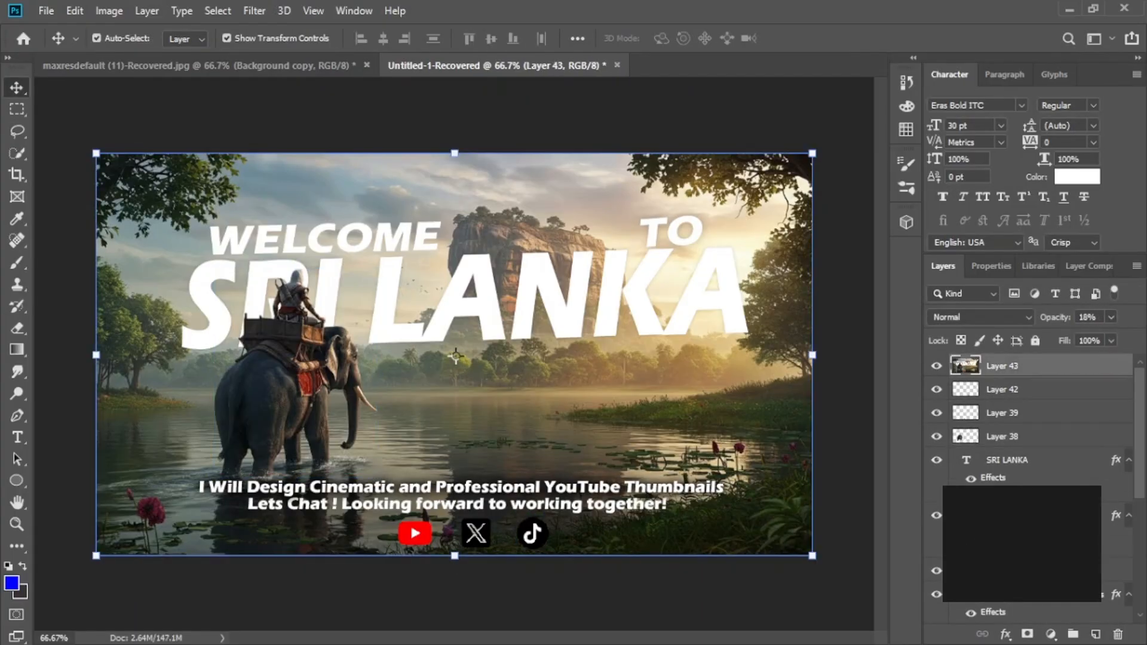
Shift the YouTube, X and TikTok logos left and space them evenly below the tagline
{"action": "left_click_drag", "start_coordinate": [477, 534], "coordinate": [397, 533]}
{"action": "left_click_drag", "start_coordinate": [533, 534], "coordinate": [515, 537]}
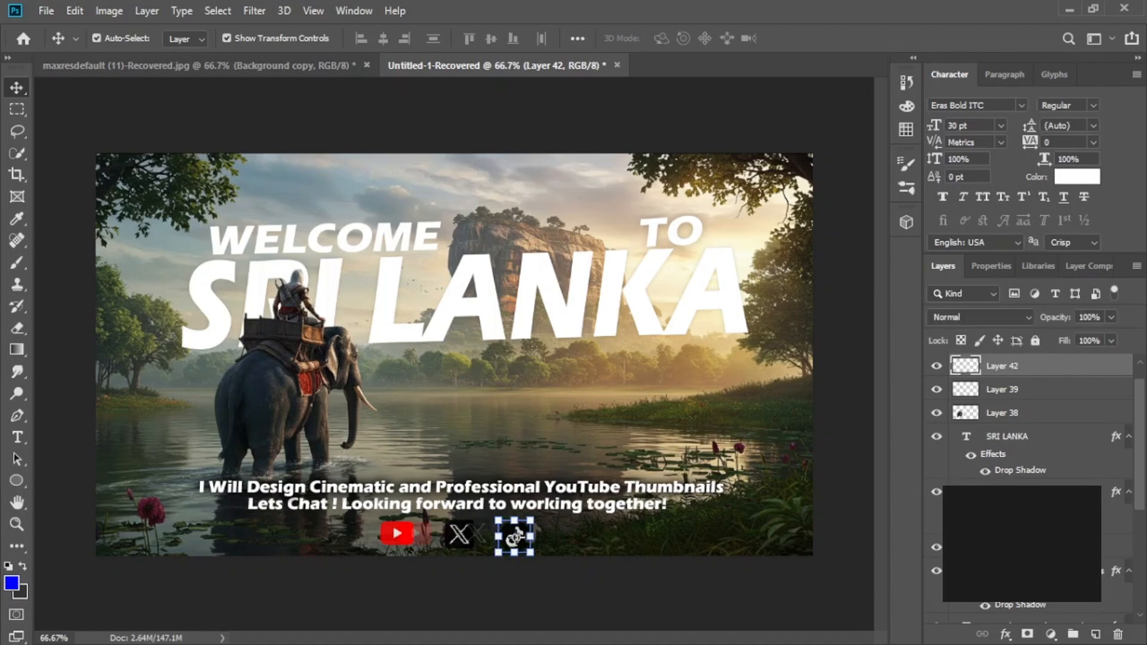
{"action": "key", "text": "ctrl+alt+shift+e"}
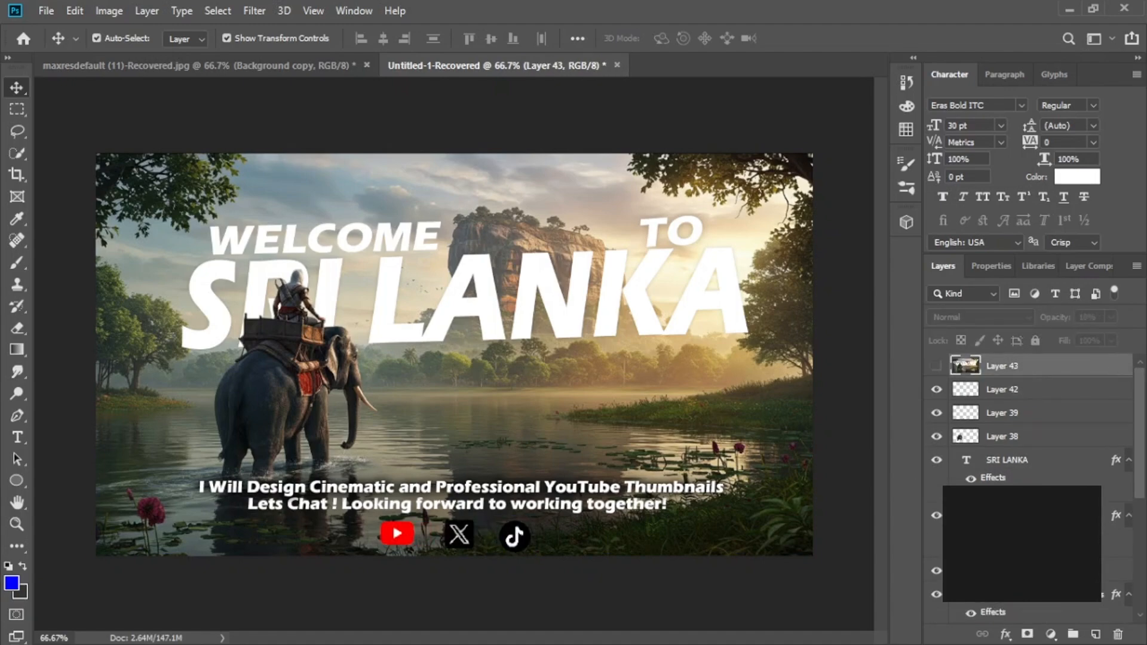
{"action": "left_click", "coordinate": [454, 357]}
{"action": "key", "text": "ctrl+z"}
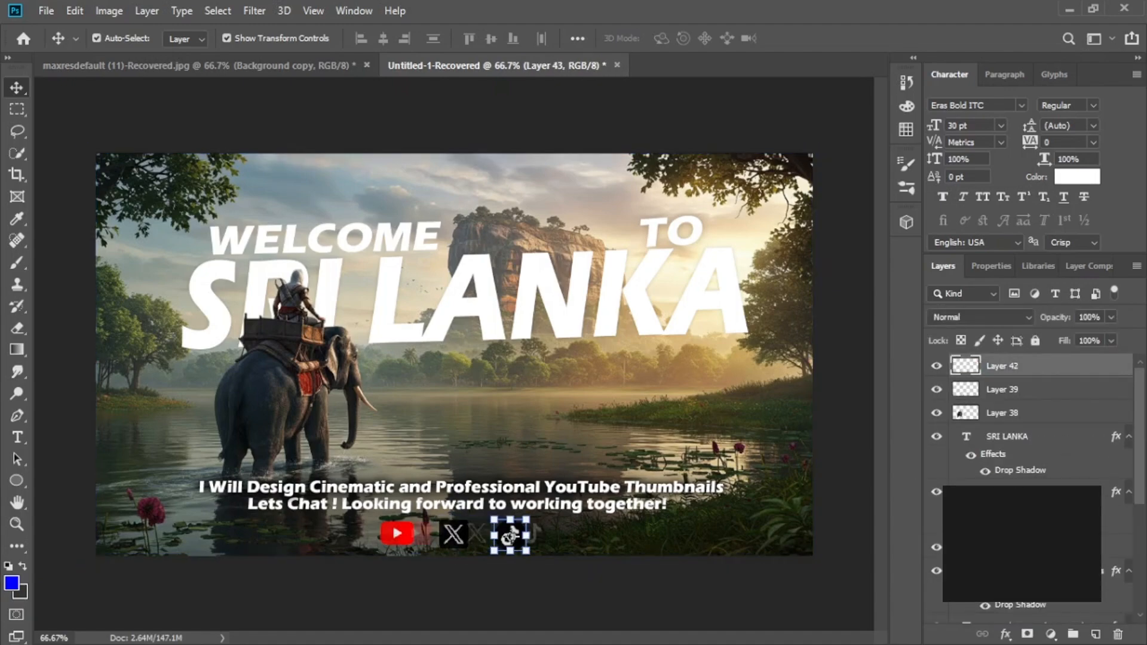
Stamp all visible layers into a merged top layer and make its colours brighter and more vivid with the Camera Raw Filter
{"action": "key", "text": "ctrl+alt+shift+e"}
{"action": "key", "text": "ctrl+shift+a"}
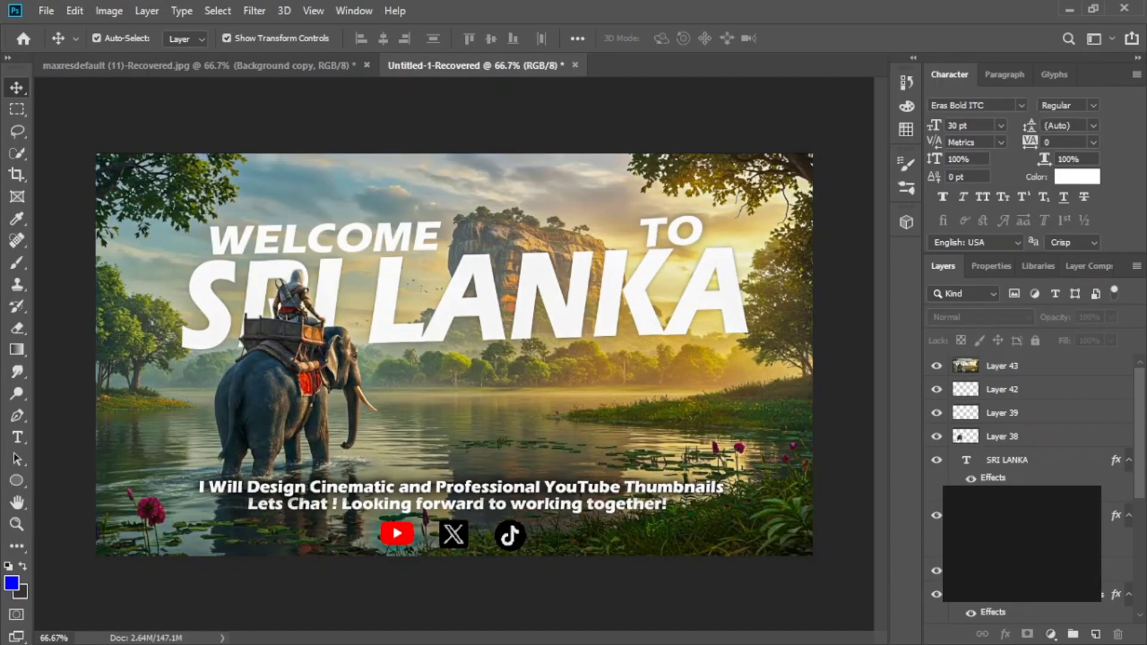
Hide the graded merged layer at the top of the stack and reduce the "I Will Design" tagline to 24 pt
{"action": "left_click", "coordinate": [1016, 366]}
{"action": "left_click", "coordinate": [936, 366]}
{"action": "double_click", "coordinate": [460, 487]}
{"action": "key", "text": "ctrl+shift+comma"}
{"action": "key", "text": "ctrl+shift+comma"}
{"action": "key", "text": "ctrl+shift+comma"}
{"action": "key", "text": "ctrl+Return"}
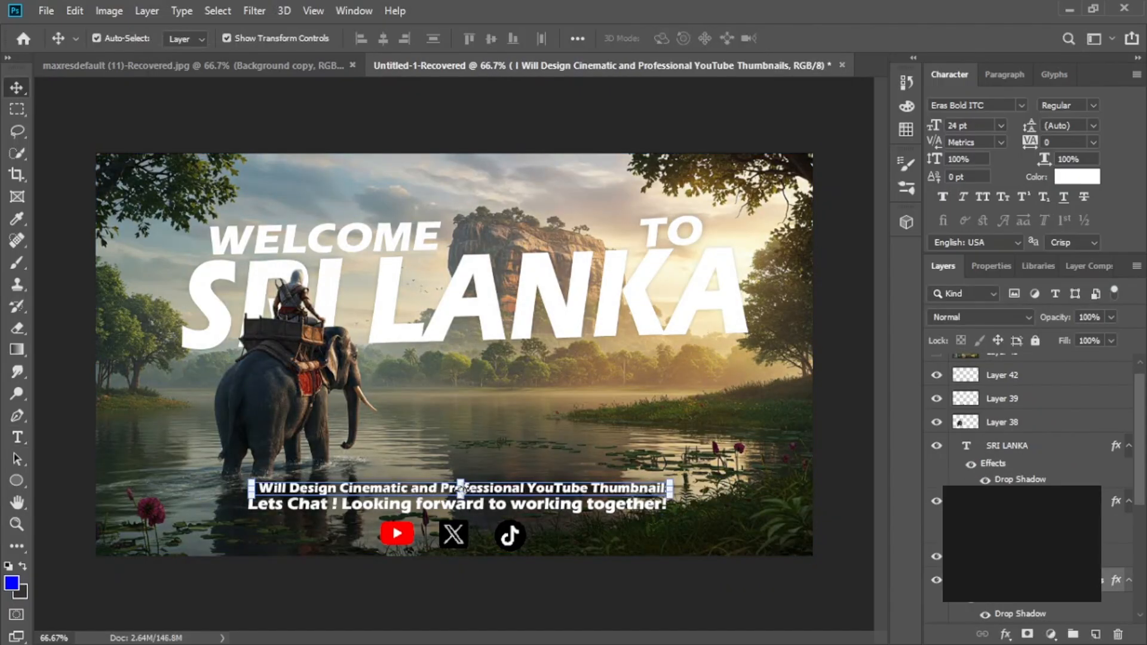
Reduce the "Lets Chat" tagline to 24 pt, keeping it centred beneath the first tagline line
{"action": "left_click", "coordinate": [460, 504]}
{"action": "key", "text": "ctrl+shift+comma"}
{"action": "key", "text": "ctrl+shift+comma"}
{"action": "key", "text": "ctrl+shift+comma"}
{"action": "left_click", "coordinate": [693, 472]}
{"action": "left_click", "coordinate": [460, 487]}
{"action": "key", "text": "ctrl+t"}
{"action": "key", "text": "Return"}
{"action": "left_click", "coordinate": [502, 442]}
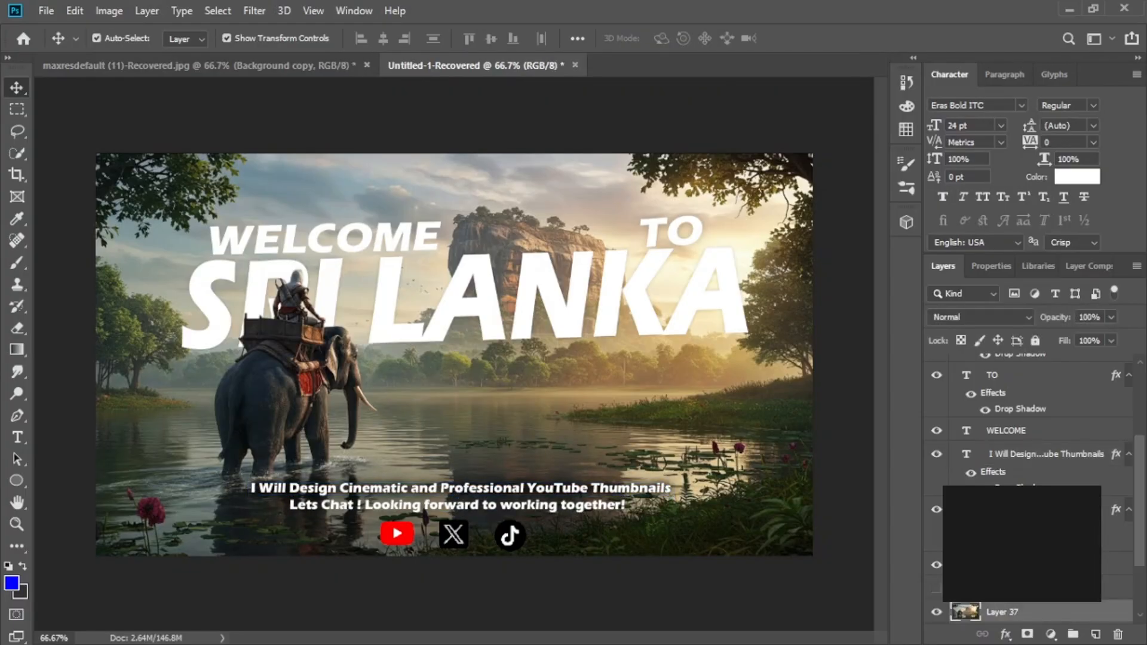
Stamp all visible layers into a merged layer with more vivid colours, and move Layer 36 to the top of the stack, hidden
{"action": "key", "text": "ctrl+alt+shift+e"}
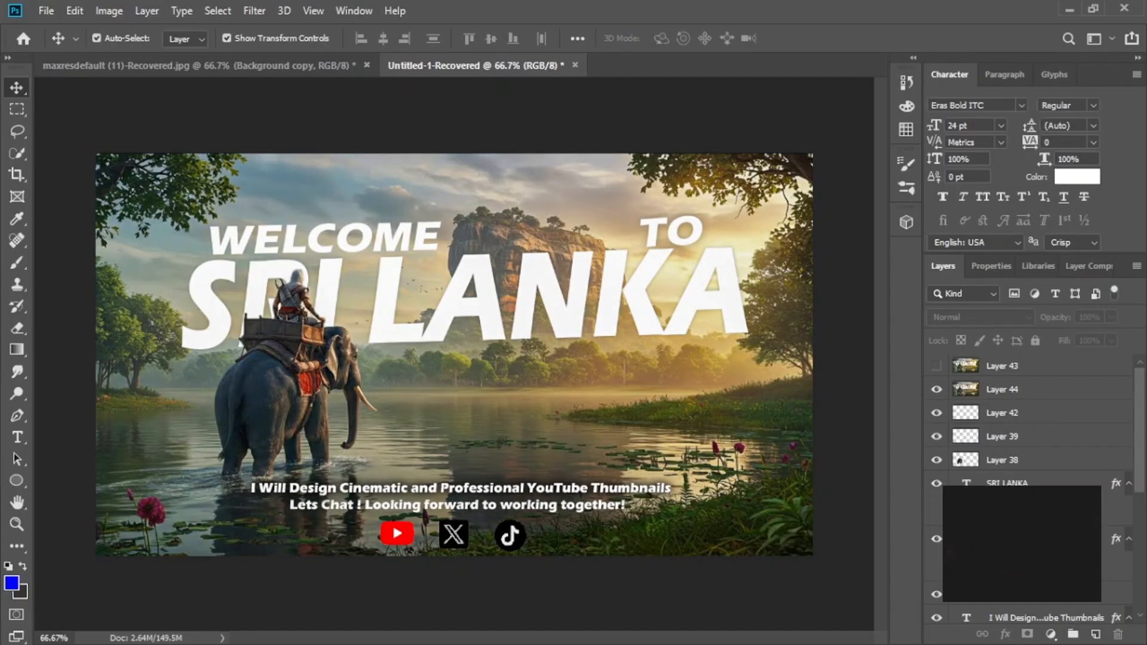
{"action": "scroll", "coordinate": [1016, 418], "scroll_direction": "down", "scroll_amount": 5}
{"action": "left_click_drag", "start_coordinate": [1004, 436], "coordinate": [1003, 359]}
{"action": "left_click", "coordinate": [936, 366]}
{"action": "left_click", "coordinate": [936, 366]}
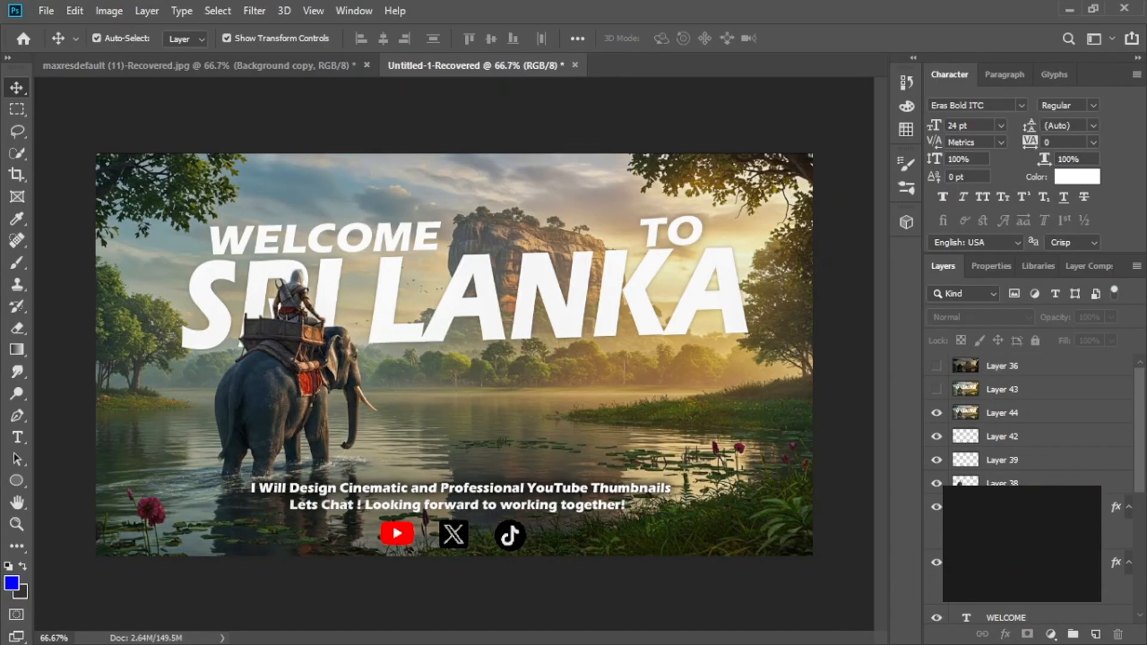
Hide Layer 44 and add the fog from pngwing.com (75).png as the top layer, enlarged beyond the canvas edges
{"action": "left_click", "coordinate": [461, 489]}
{"action": "left_click", "coordinate": [458, 505]}
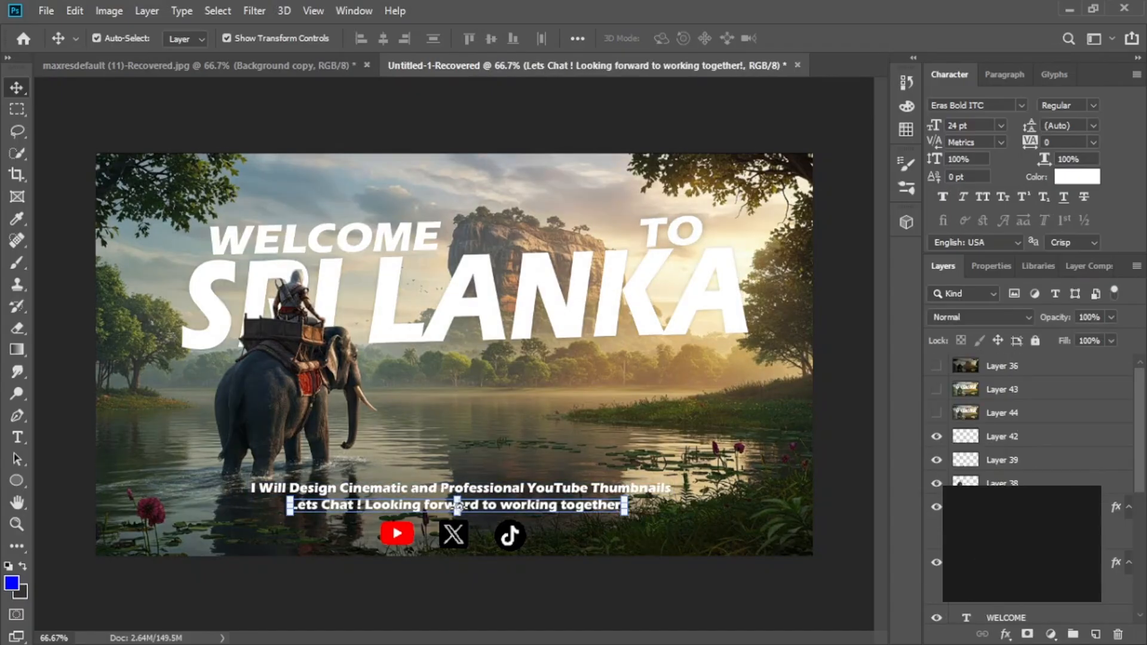
{"action": "left_click", "coordinate": [454, 418]}
{"action": "left_click", "coordinate": [251, 116]}
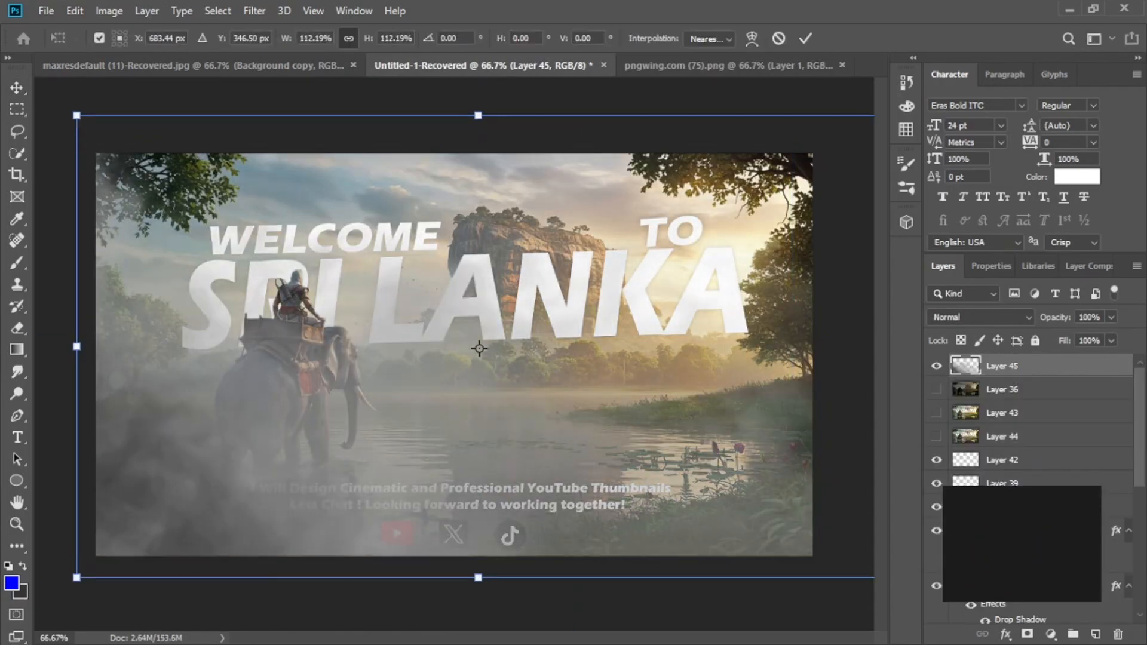
{"action": "key", "text": "Return"}
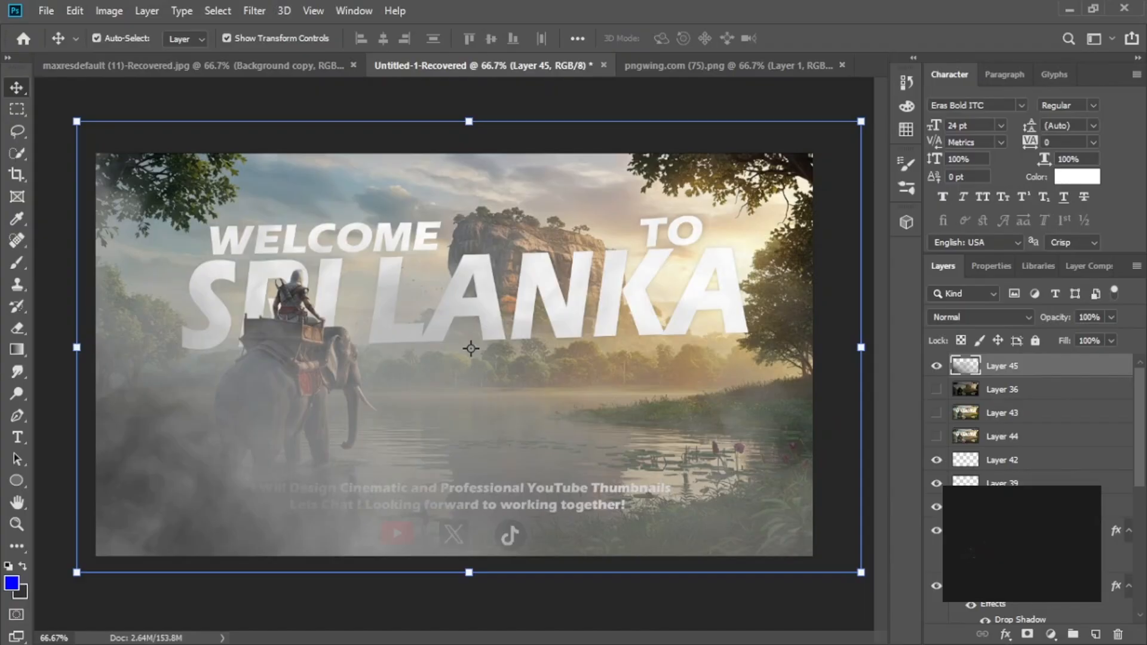
Set the fog layer's opacity to 73%
{"action": "key", "text": "3"}
{"action": "key", "text": "9"}
{"action": "key", "text": "1"}
{"action": "key", "text": "9"}
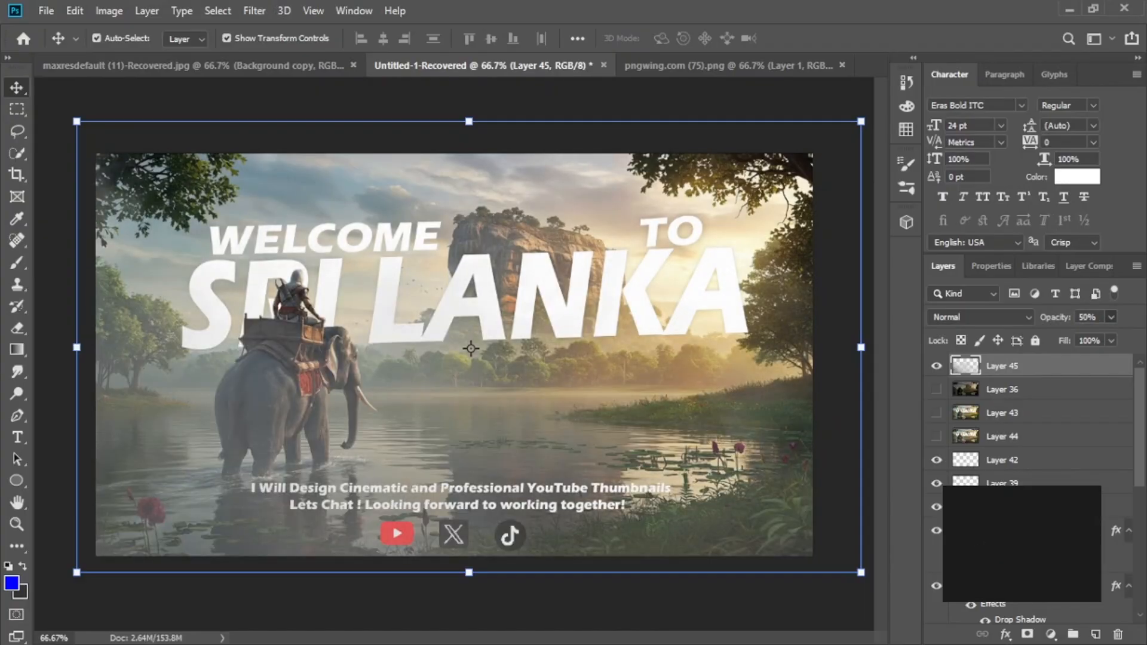
{"action": "key", "text": "7"}
{"action": "key", "text": "3"}
Try successive blend modes on the fog layer and settle on Vivid Light
{"action": "key", "text": "Down"}
{"action": "key", "text": "Down"}
{"action": "key", "text": "Down"}
{"action": "key", "text": "Down"}
{"action": "key", "text": "Down"}
{"action": "key", "text": "Down"}
{"action": "key", "text": "Down"}
{"action": "key", "text": "Down"}
{"action": "key", "text": "Down"}
{"action": "key", "text": "Down"}
{"action": "key", "text": "Down"}
{"action": "key", "text": "Down"}
{"action": "key", "text": "Down"}
{"action": "key", "text": "Down"}
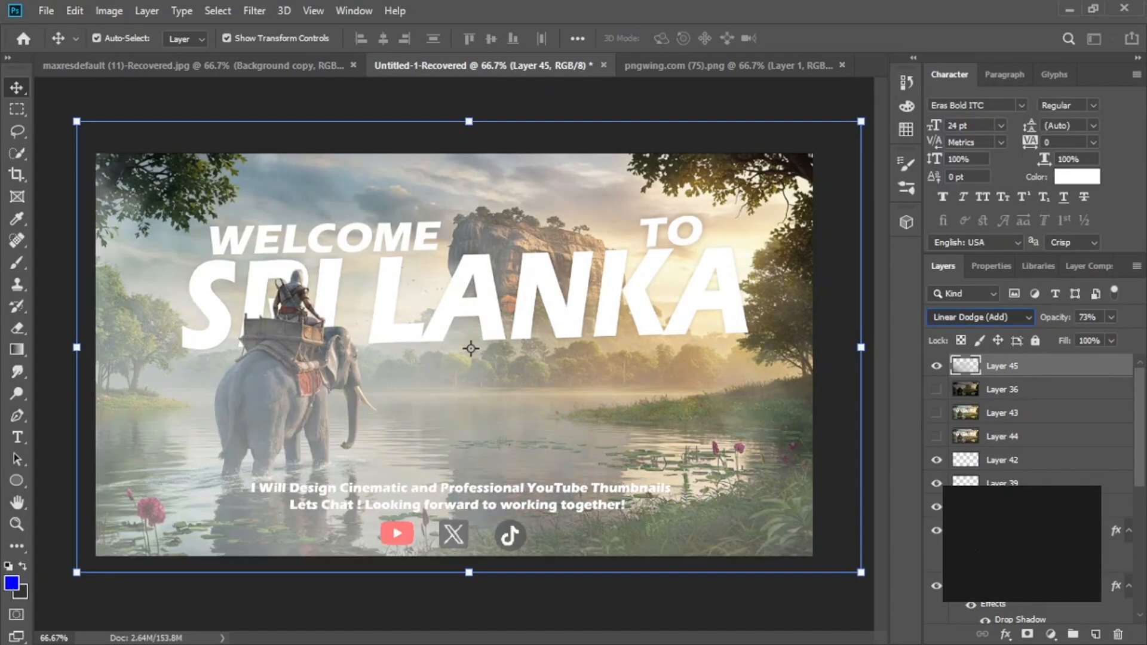
{"action": "key", "text": "Down"}
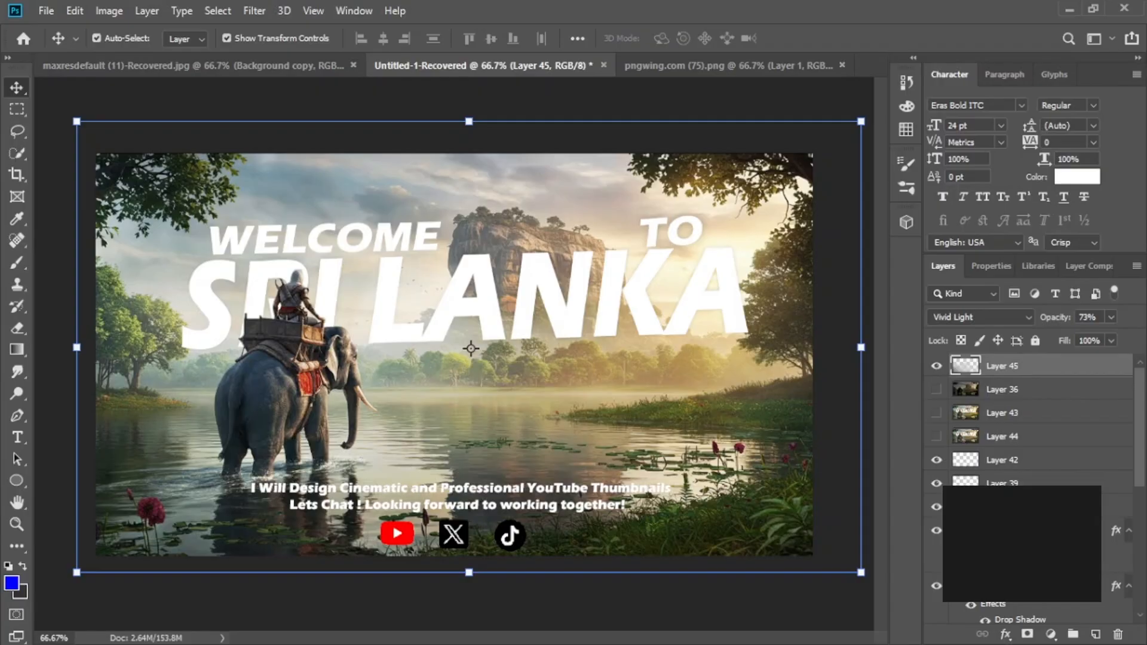
Paste the copied elephant and rock scene without text as a new layer directly beneath Layer 36
{"action": "key", "text": "alt+bracketright"}
{"action": "key", "text": "alt+bracketleft"}
{"action": "key", "text": "ctrl+v"}
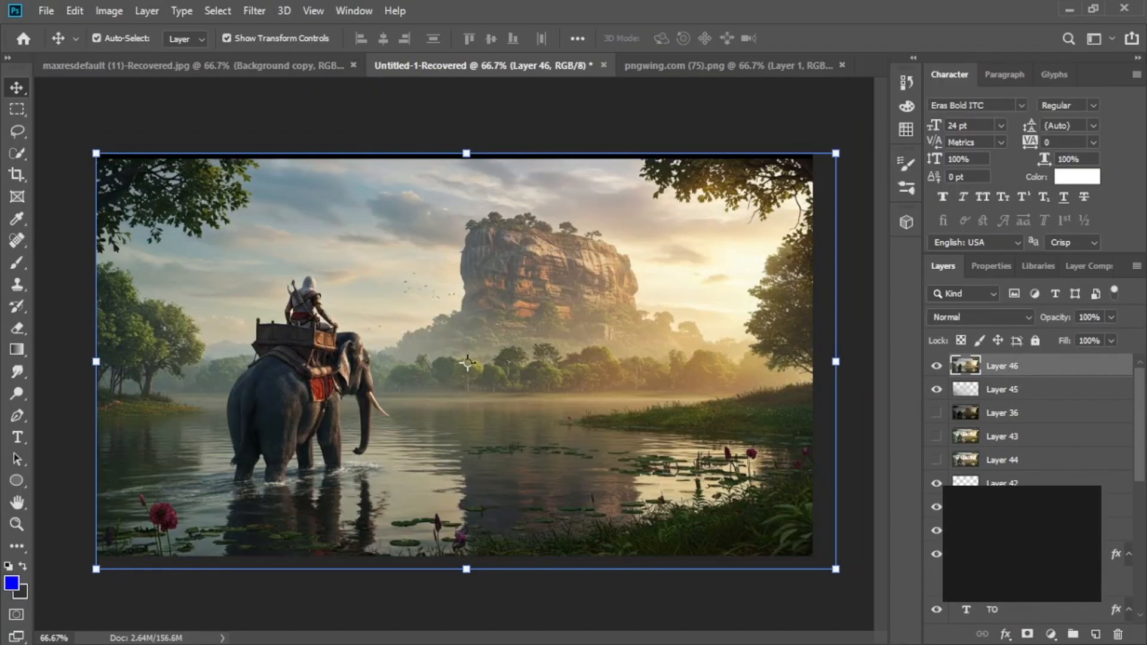
{"action": "key", "text": "ctrl+z"}
{"action": "key", "text": "ctrl+v"}
Erase most of the pasted scene with a large soft Eraser, revealing the title, rider, rock, taglines and logos beneath
{"action": "left_click", "coordinate": [16, 328]}
{"action": "right_click", "coordinate": [477, 320], "text": "alt"}
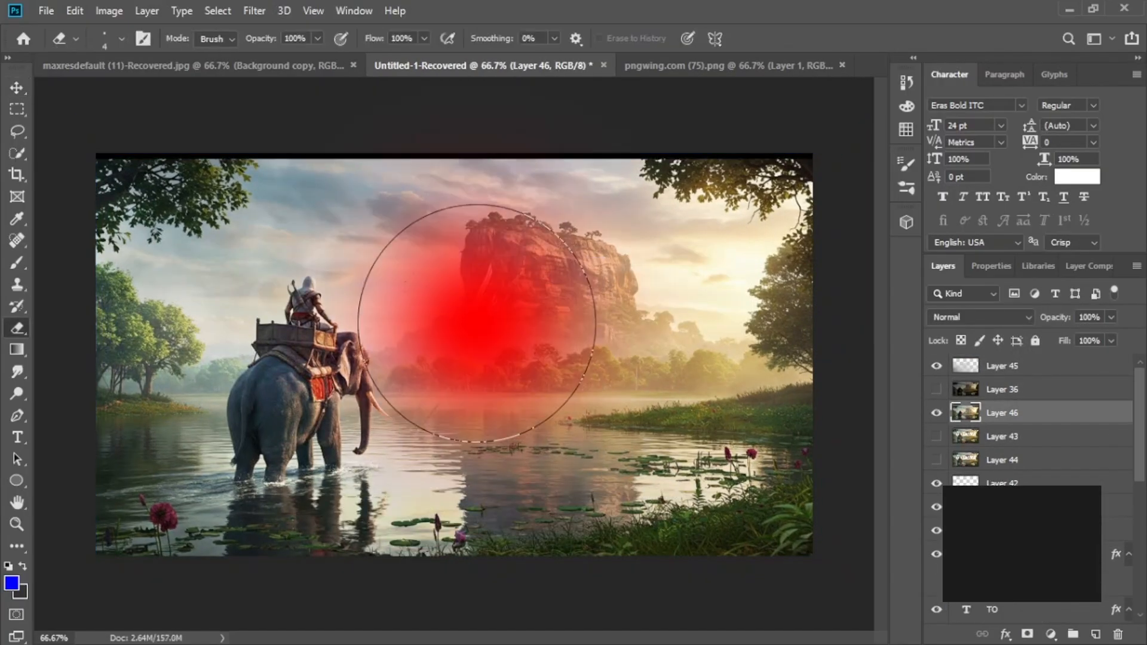
{"action": "left_click_drag", "start_coordinate": [507, 358], "coordinate": [269, 335]}
{"action": "key", "text": "ctrl+z"}
{"action": "mouse_move", "coordinate": [287, 263]}
{"action": "left_mouse_down"}
{"action": "mouse_move", "coordinate": [371, 478]}
{"action": "mouse_move", "coordinate": [705, 484]}
{"action": "mouse_move", "coordinate": [669, 275]}
{"action": "mouse_move", "coordinate": [717, 332]}
{"action": "mouse_move", "coordinate": [791, 185]}
{"action": "mouse_move", "coordinate": [388, 160]}
{"action": "mouse_move", "coordinate": [254, 260]}
{"action": "mouse_move", "coordinate": [206, 332]}
{"action": "left_mouse_up"}
{"action": "right_click", "coordinate": [726, 207], "text": "alt"}
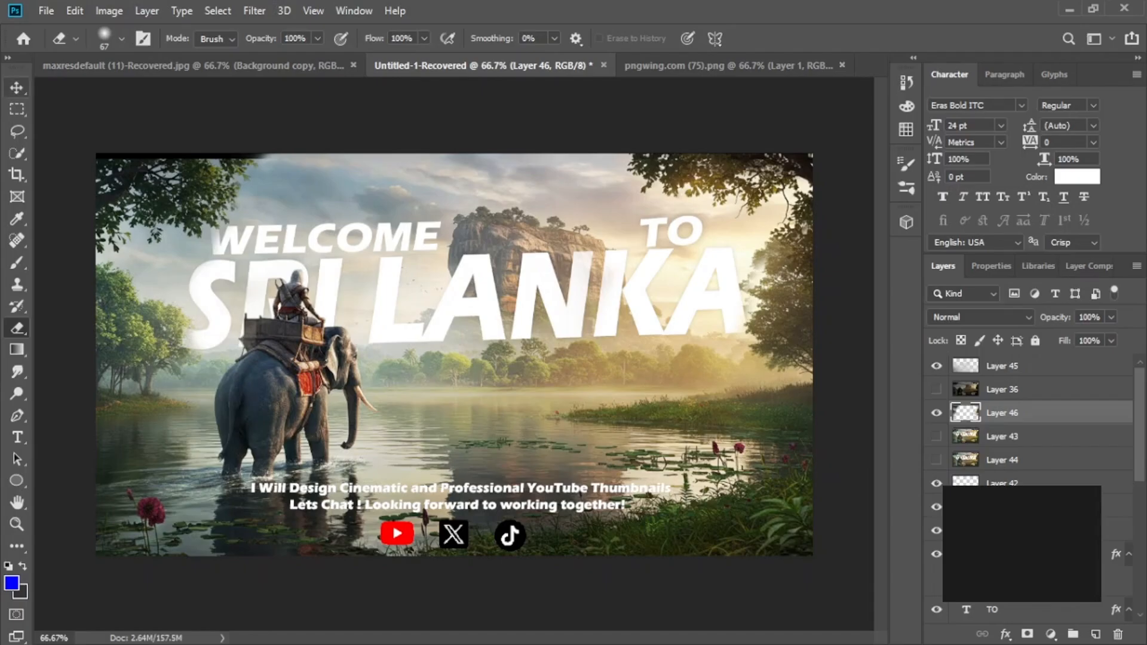